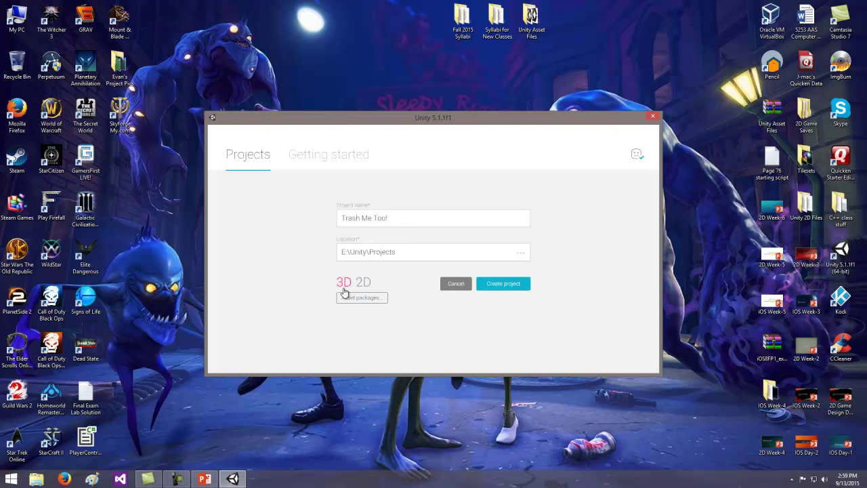
- Create the 3D project "Trash Me Too!" in E:\Unity\Projects and start a new scene in it
left_click(505, 284)
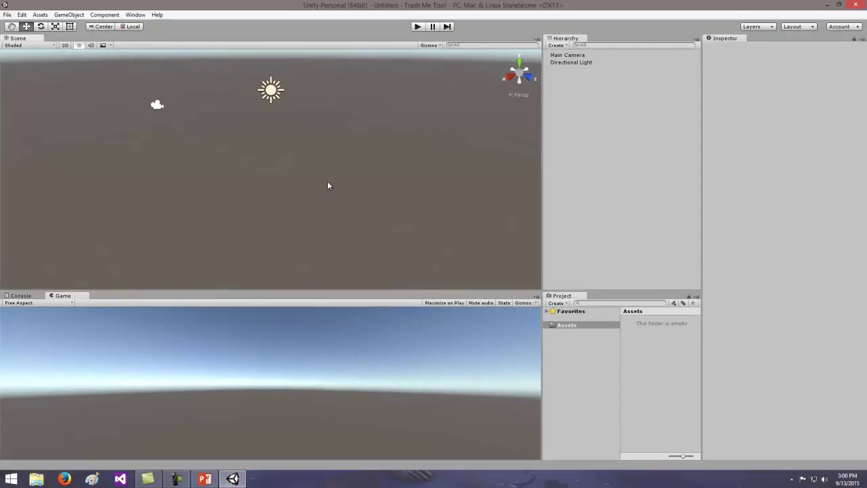
left_click(7, 14)
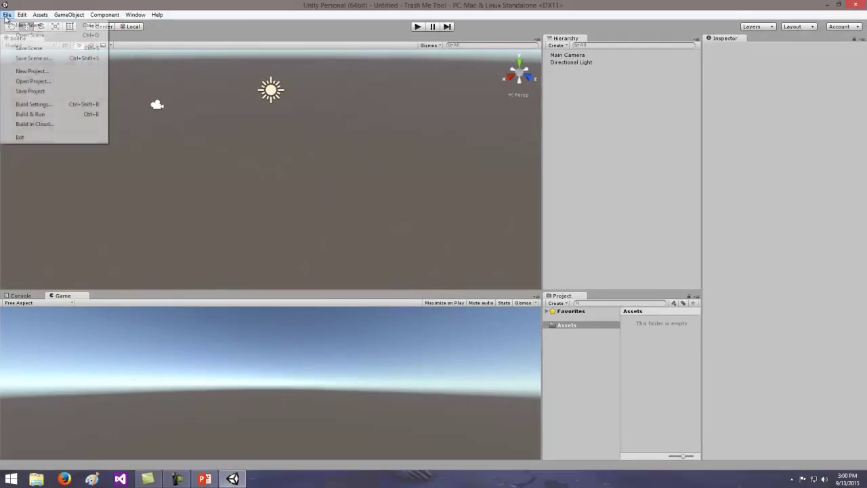
left_click(29, 25)
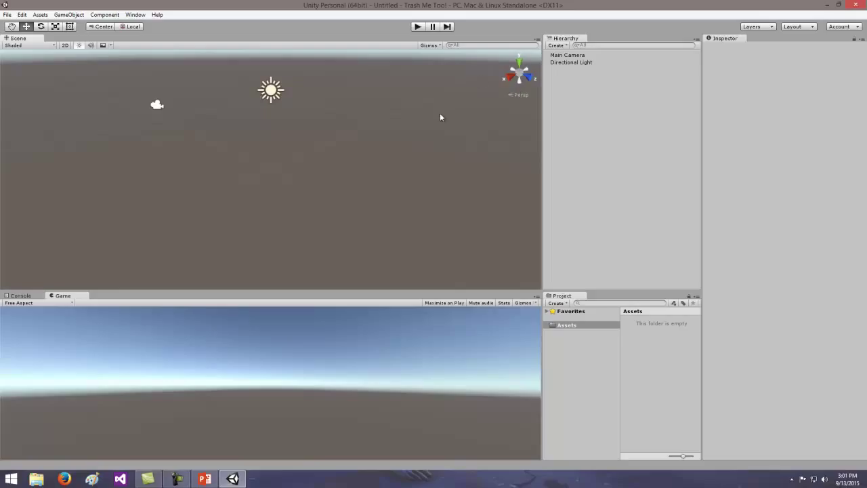
- Switch the Scene view to 2D mode and back to 3D
left_click(65, 45)
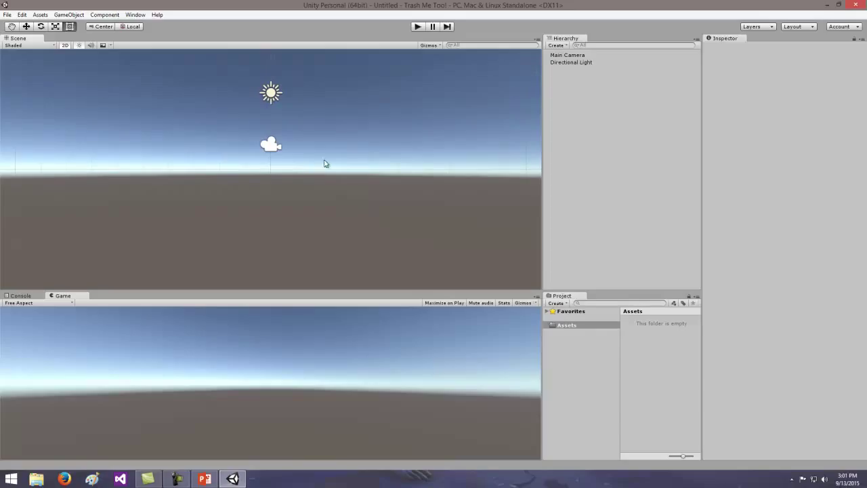
left_click(66, 45)
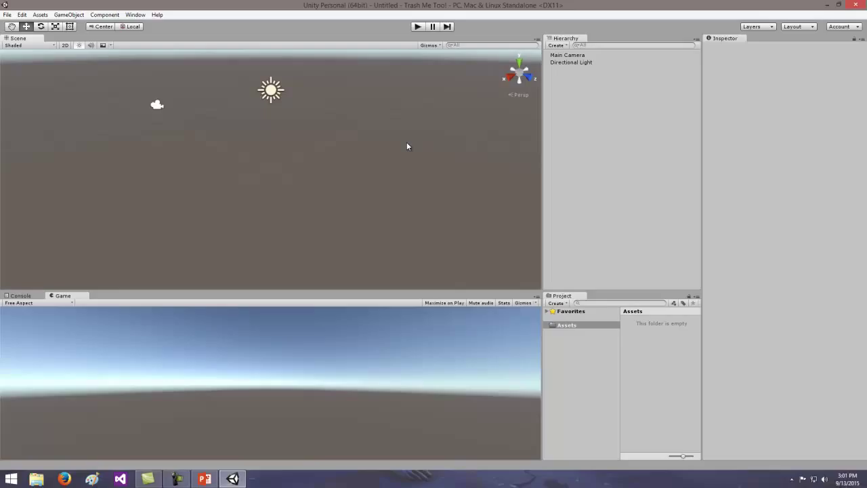
- Add a 3D cube to the scene
left_click(69, 15)
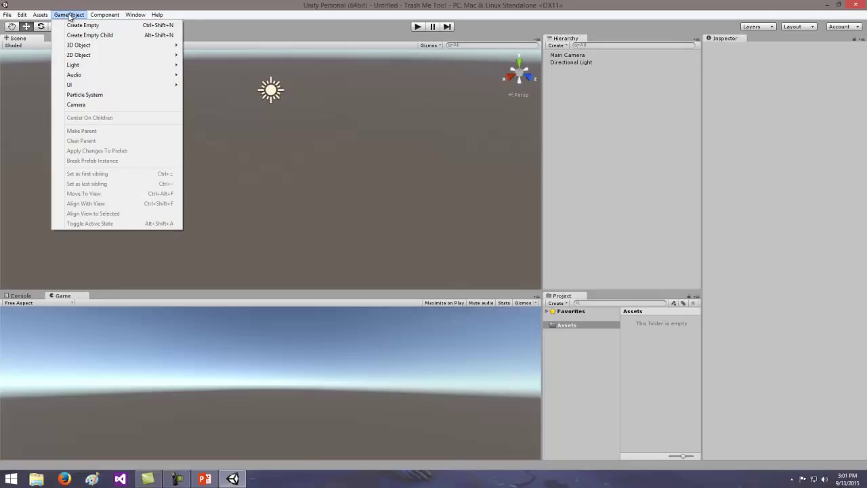
mouse_move(80, 46)
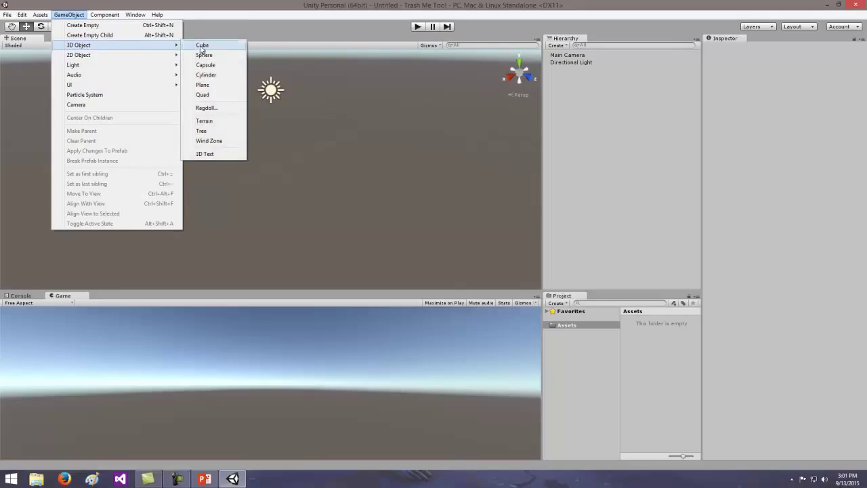
left_click(221, 49)
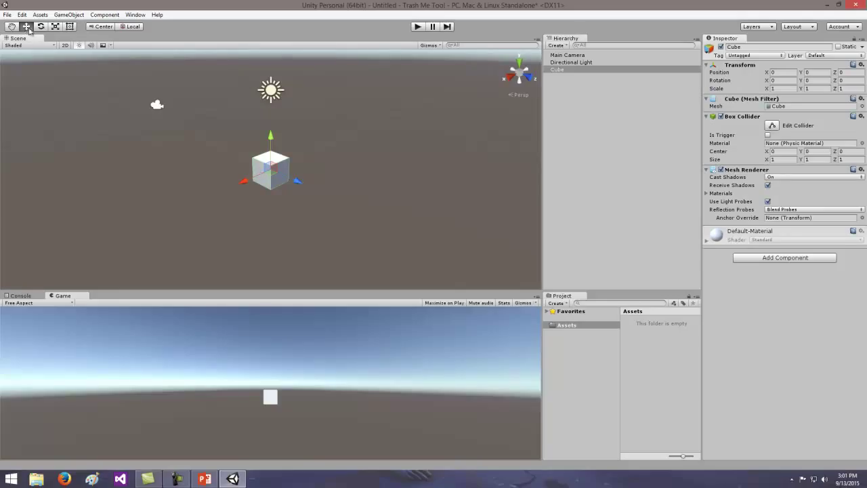
- Move the cube along its axes with the Move tool to about X -0.48, Y -0.1, Z -0.73
left_click_drag(271, 142, 319, 190)
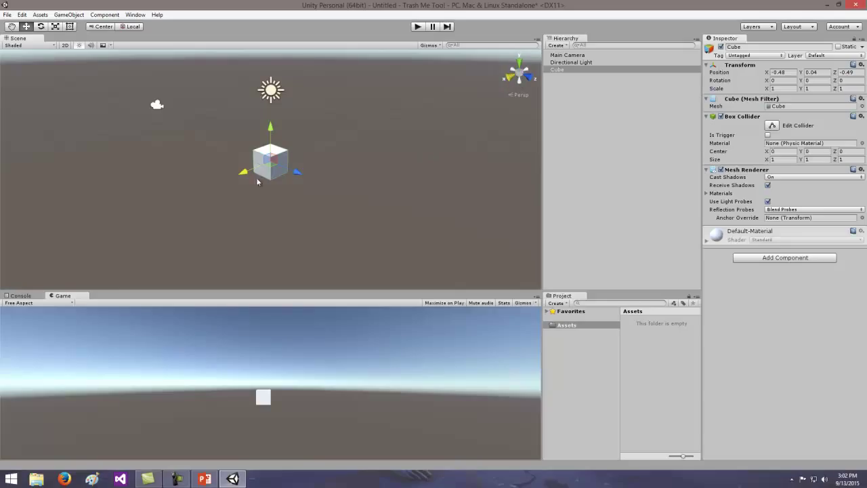
mouse_move(270, 129)
left_mouse_down()
mouse_move(270, 108)
mouse_move(269, 139)
left_mouse_up()
mouse_move(297, 177)
left_mouse_down()
mouse_move(314, 183)
mouse_move(298, 176)
left_mouse_up()
mouse_move(269, 140)
left_mouse_down()
mouse_move(267, 121)
mouse_move(267, 133)
left_mouse_up()
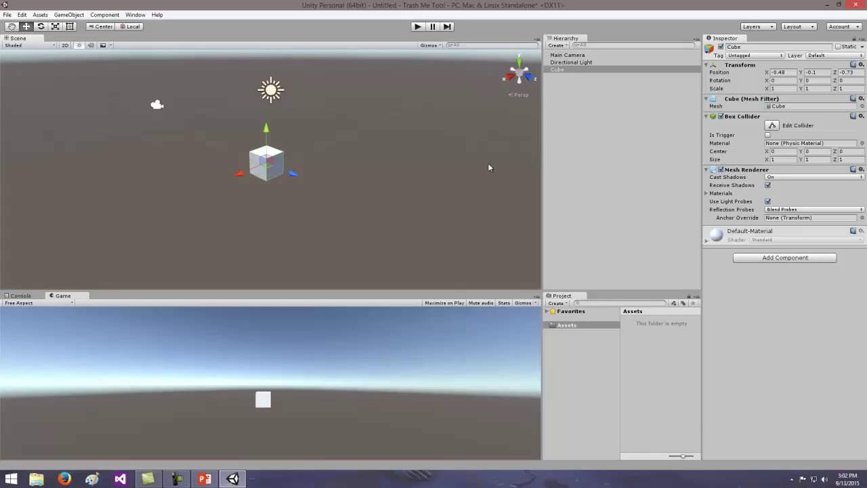
- Reposition the cube with the Move tool to about X 2, Y 0.6, Z 0
left_click_drag(476, 169, 453, 168, "alt")
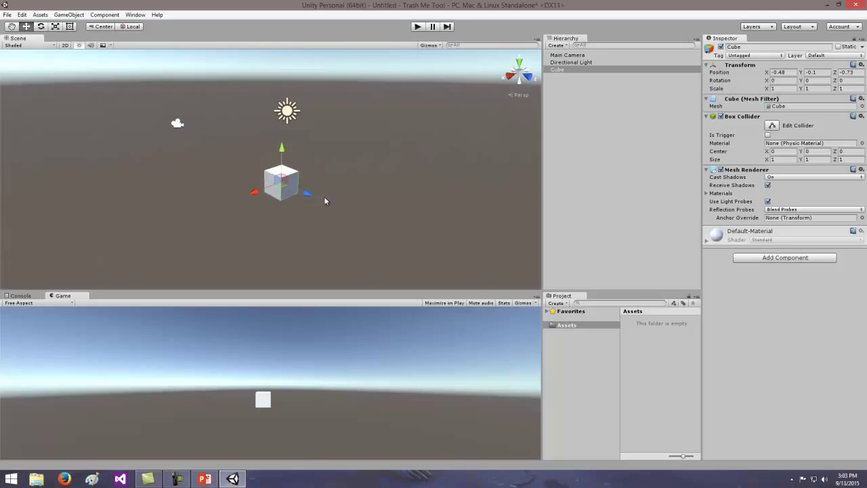
mouse_move(255, 197)
left_mouse_down()
mouse_move(207, 213)
mouse_move(278, 191)
mouse_move(226, 211)
mouse_move(257, 201)
left_mouse_up()
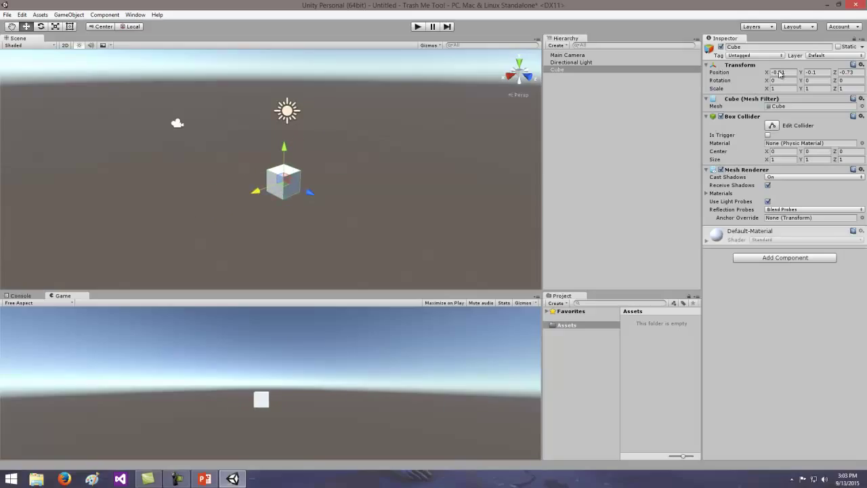
mouse_move(256, 192)
left_mouse_down()
mouse_move(195, 210)
mouse_move(257, 191)
left_mouse_up()
left_click_drag(310, 193, 283, 151)
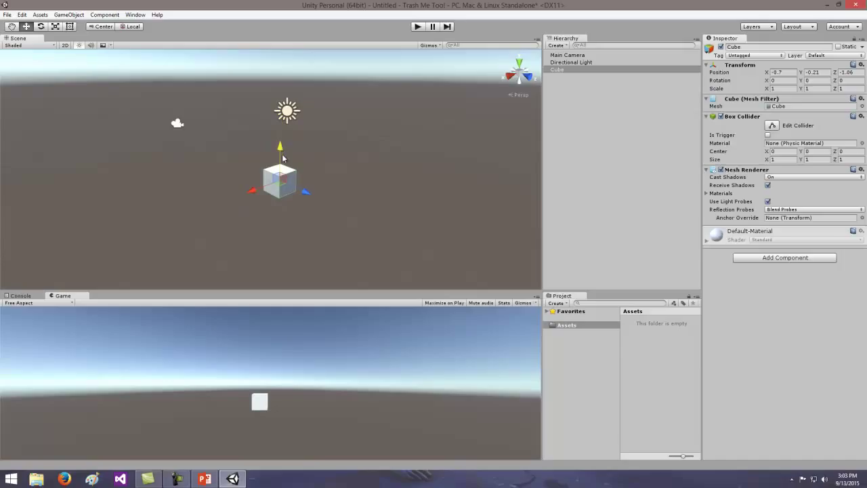
left_click(345, 171)
left_click(298, 178)
mouse_move(315, 196)
left_mouse_down()
mouse_move(355, 214)
mouse_move(320, 198)
left_mouse_up()
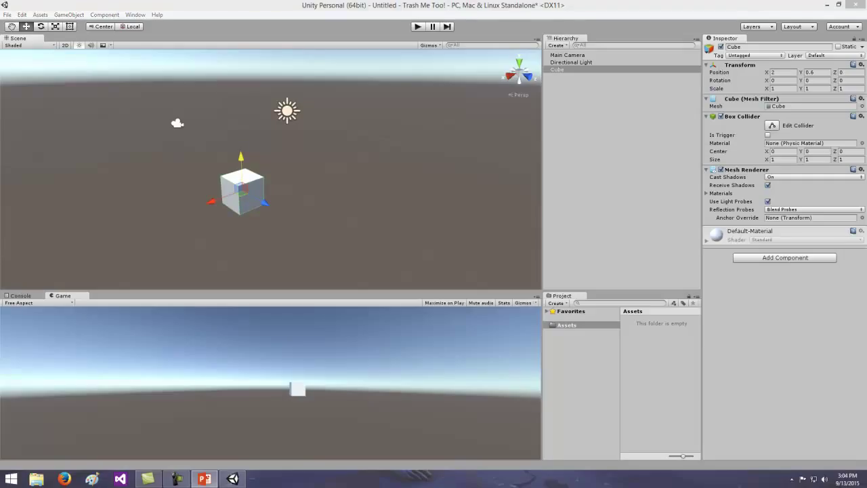
- Move the cube across the scene to about X -0.78, Y 0.34, Z -0.51
left_click(396, 188)
left_click(239, 195)
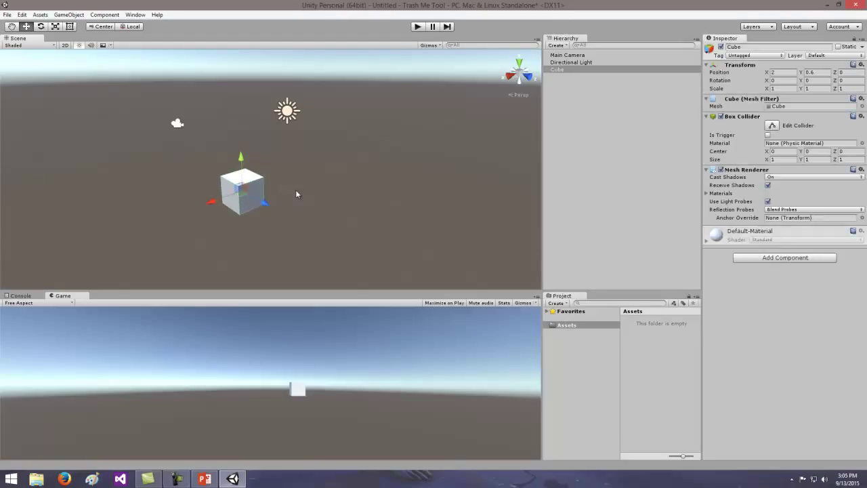
left_click_drag(294, 203, 321, 178)
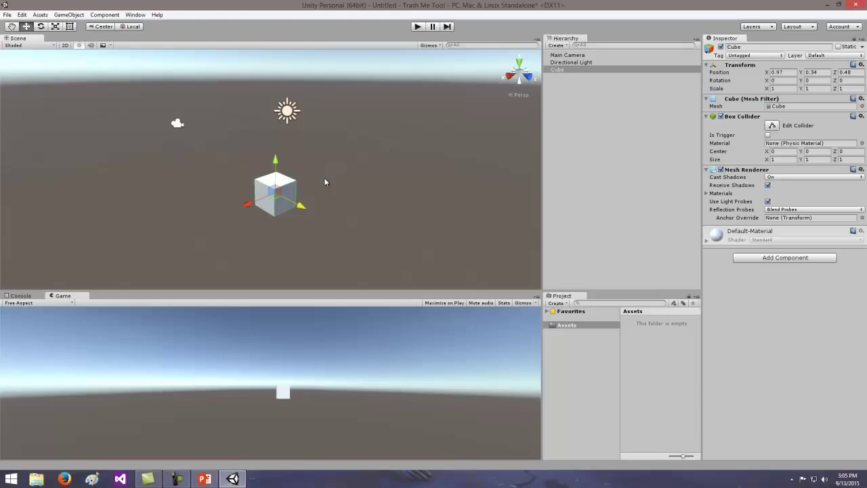
left_click_drag(303, 210, 304, 214)
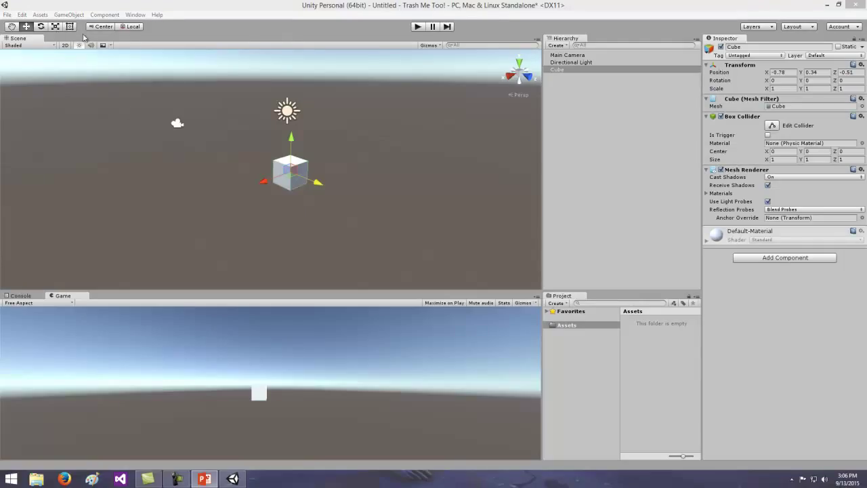
- Lower the cube along its Y axis to about 0.23 with the Move tool
left_click(11, 26)
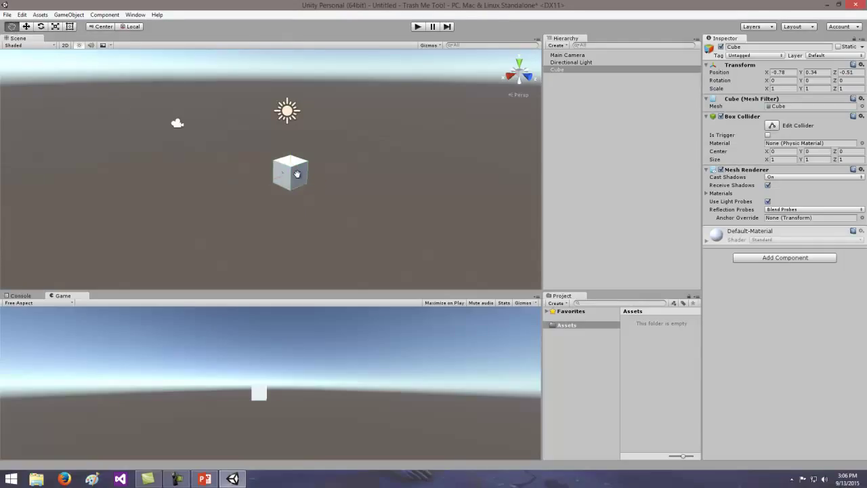
mouse_move(289, 179)
left_mouse_down()
mouse_move(265, 168)
mouse_move(304, 139)
mouse_move(317, 203)
mouse_move(262, 159)
mouse_move(320, 159)
mouse_move(294, 203)
mouse_move(296, 191)
left_mouse_up()
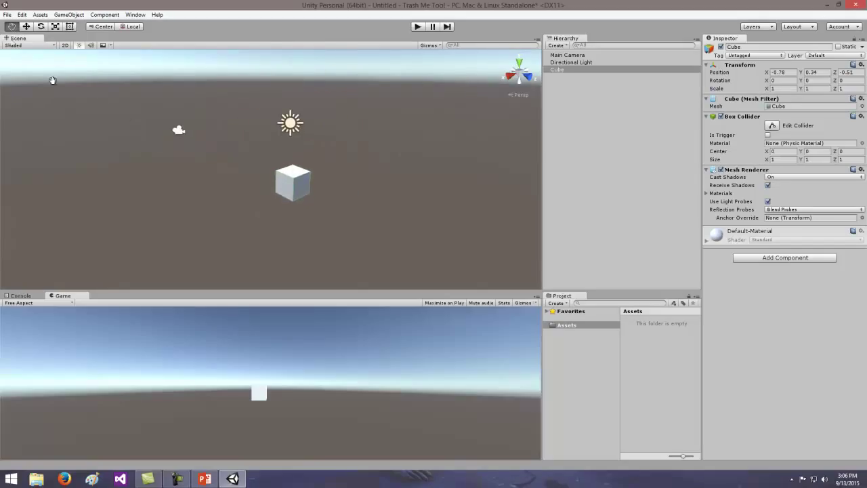
left_click(26, 27)
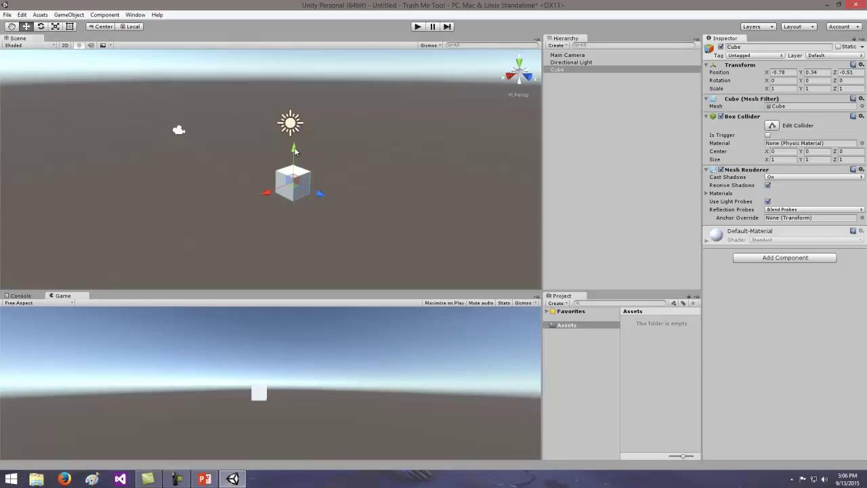
left_click_drag(294, 149, 352, 145)
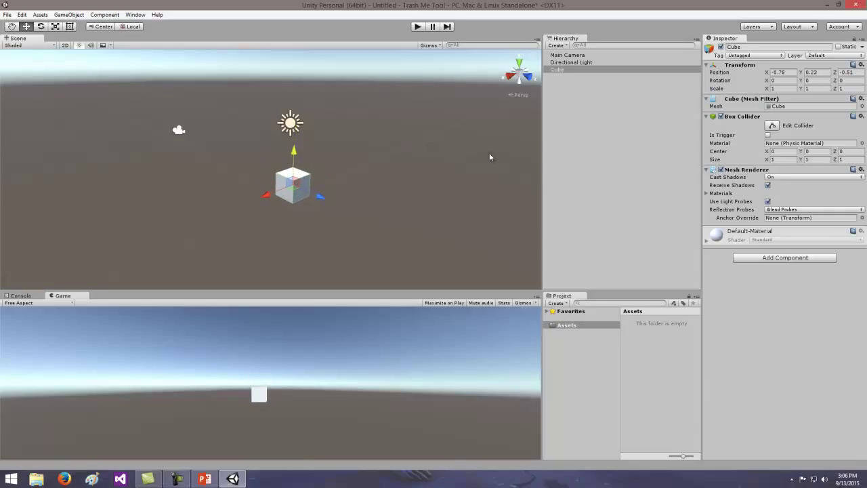
- Rotate the cube with the Rotate tool to about X -3.2, Y -1.9, Z -3.6 and deselect it
left_click(41, 27)
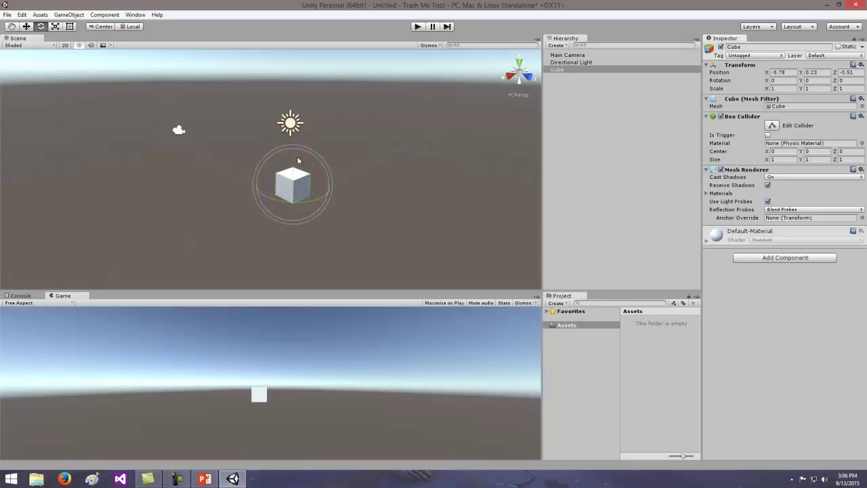
mouse_move(303, 150)
left_mouse_down()
mouse_move(267, 147)
mouse_move(296, 145)
left_mouse_up()
scroll(296, 145, "up", 5)
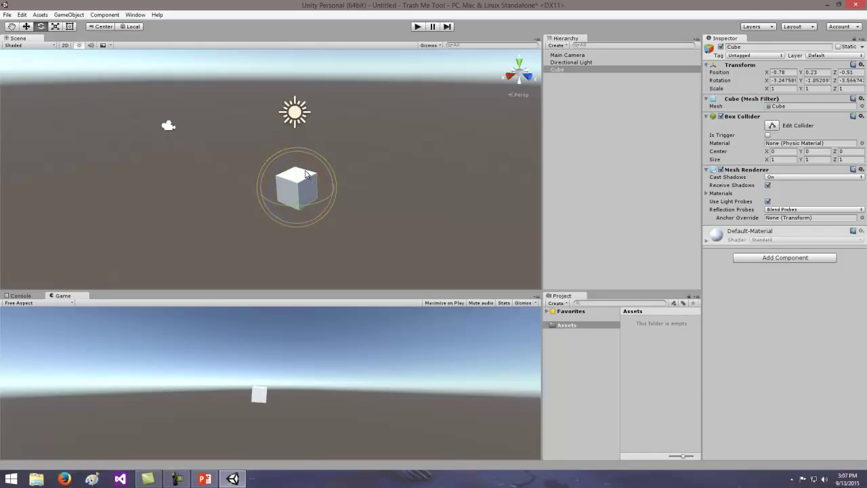
left_click(374, 169)
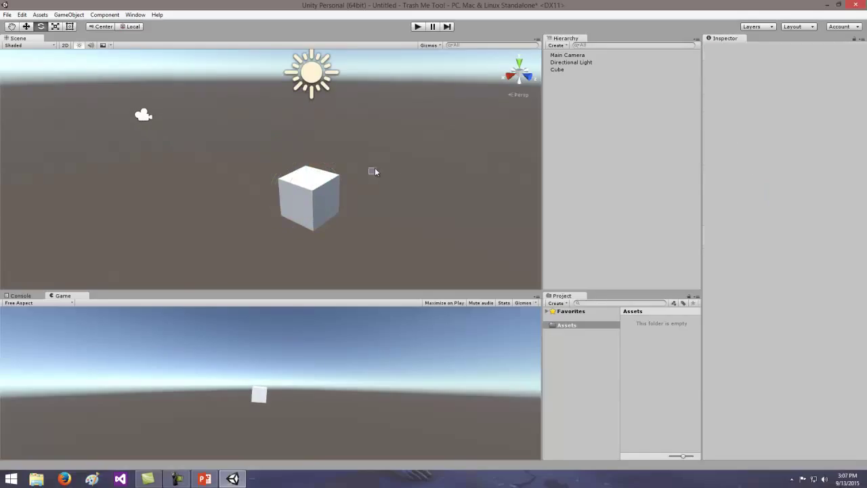
- Reselect the cube and rotate it around its different axes to about X -3.3, Y 36.6, Z 0.6
left_click(325, 183)
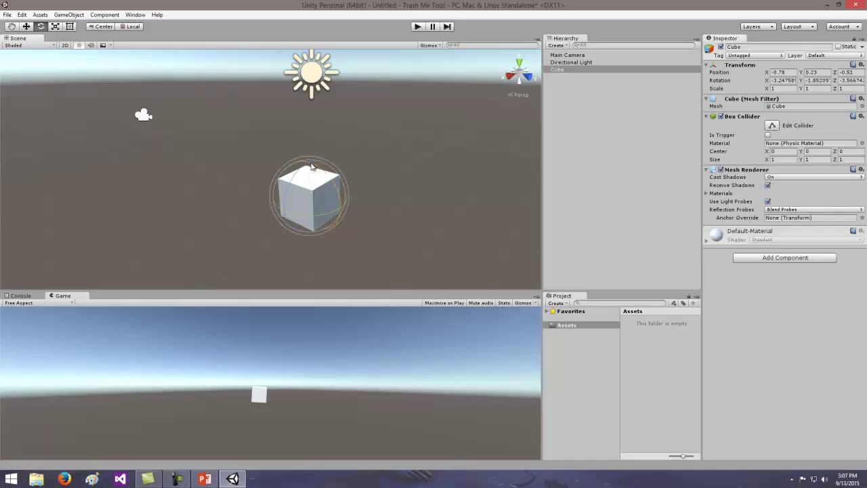
left_click_drag(312, 169, 339, 184)
left_click_drag(315, 170, 340, 201)
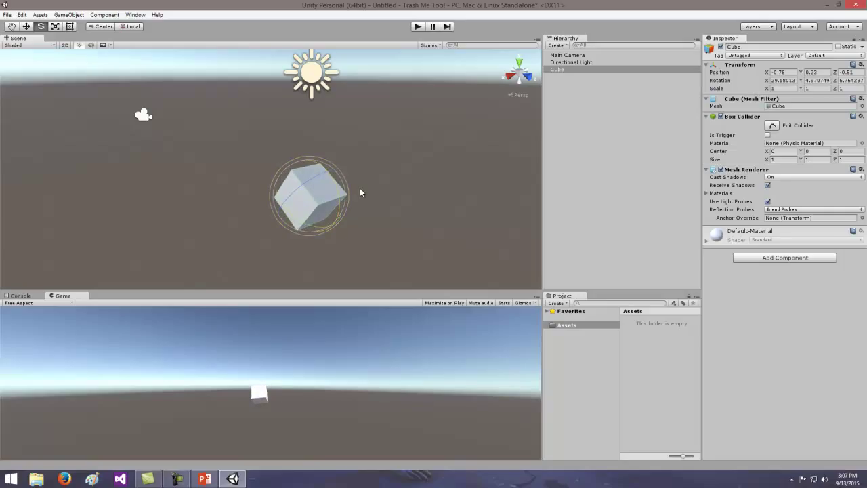
left_click_drag(317, 176, 271, 169)
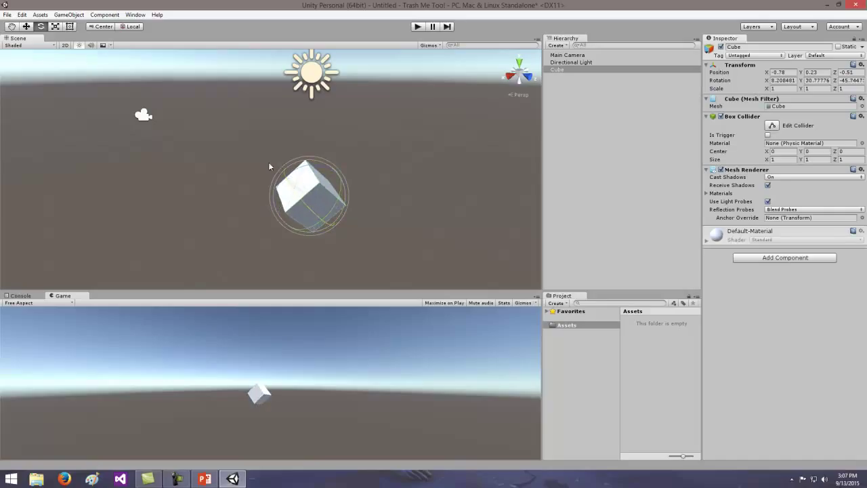
mouse_move(339, 178)
left_mouse_down()
mouse_move(310, 167)
mouse_move(350, 170)
left_mouse_up()
left_click_drag(324, 223, 307, 182)
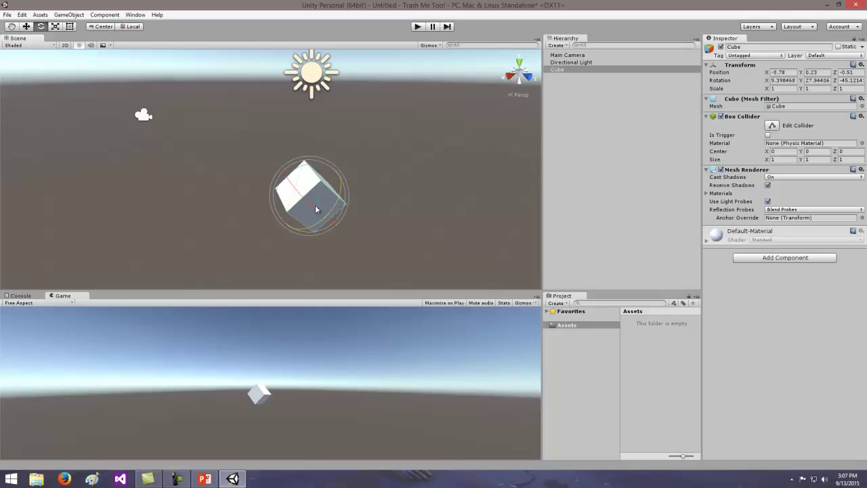
left_click_drag(313, 209, 349, 160)
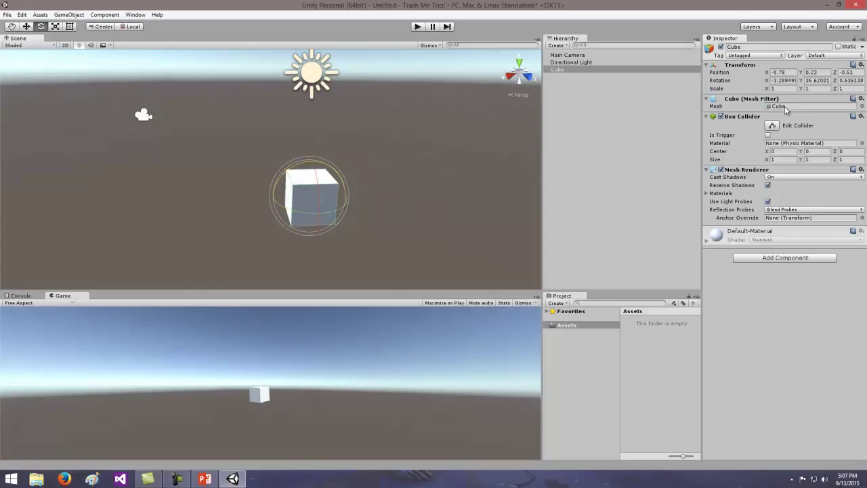
- Set the cube's rotation to 0 on the X, Y and Z axes
left_click(790, 80)
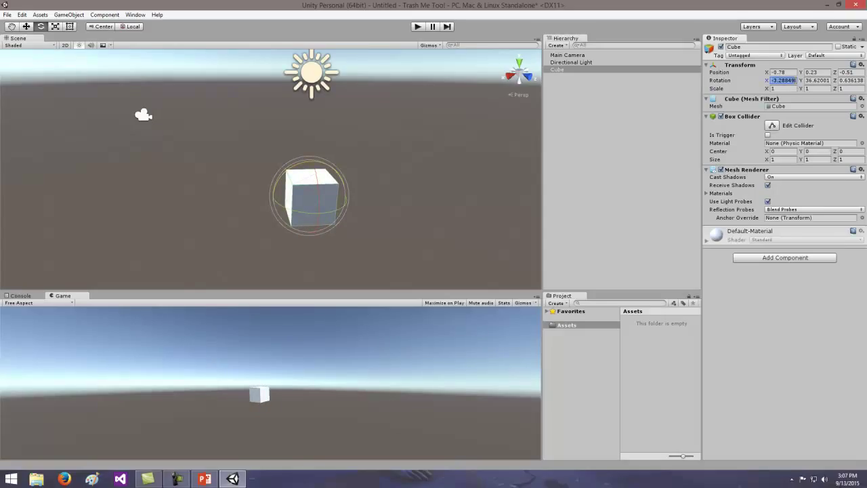
type("0")
key("Tab")
type("0")
key("Tab")
type("0")
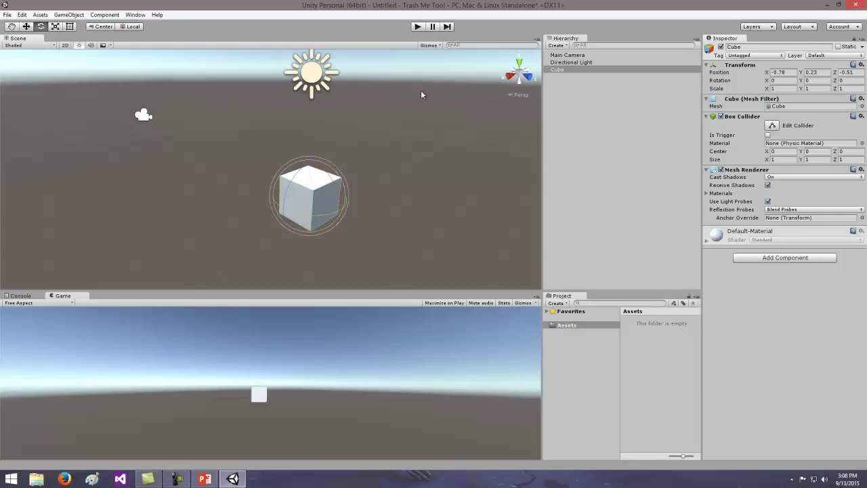
- Compare the Scene view in isometric and perspective projection by switching between them twice, finishing in perspective
left_click(519, 96)
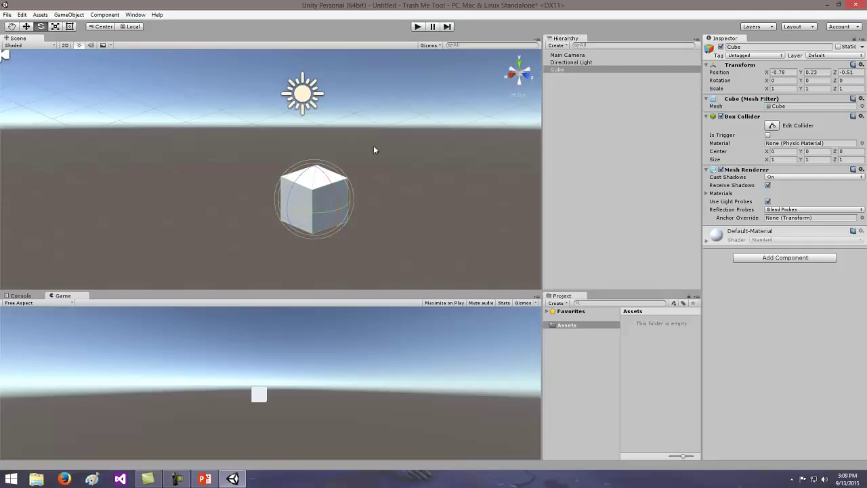
left_click(521, 96)
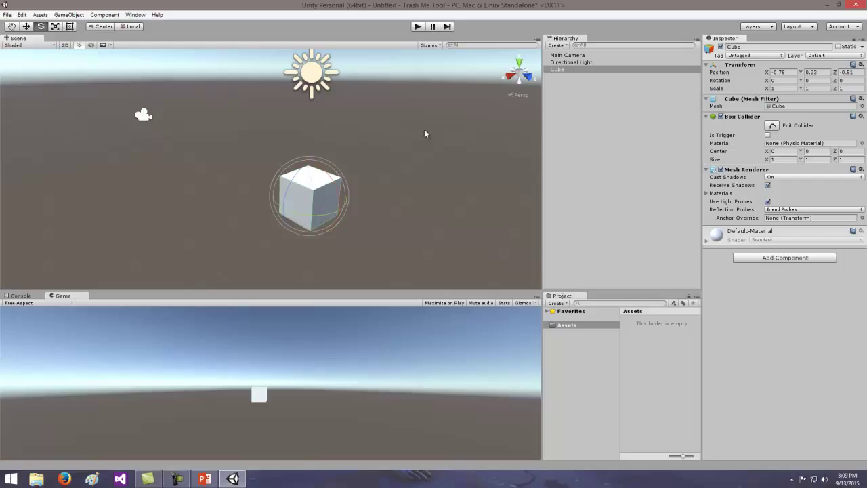
left_click(522, 98)
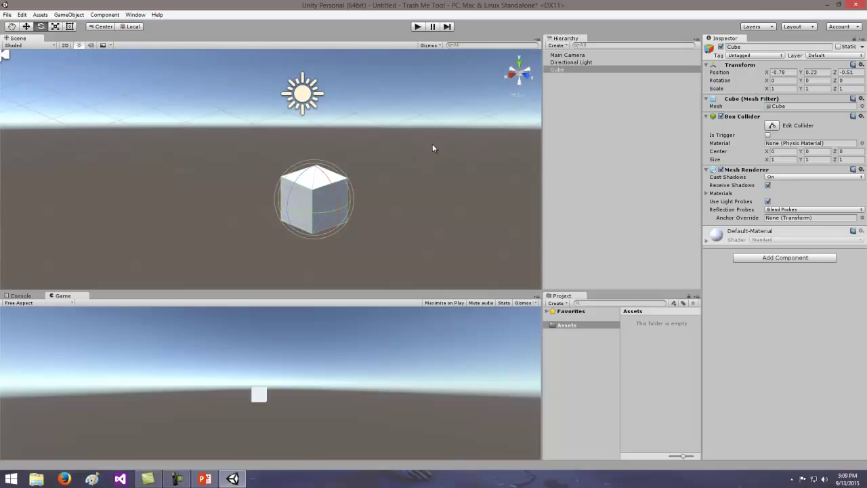
left_click(520, 97)
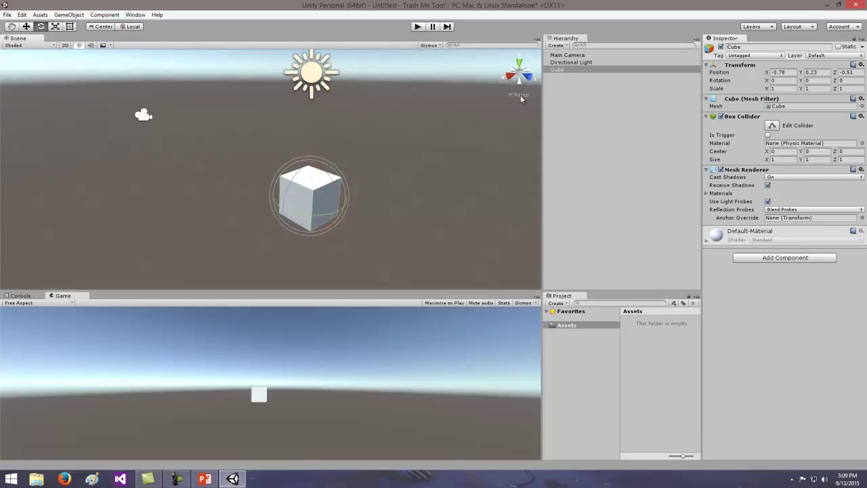
- Toggle the Scene view projection to isometric and back to perspective once more, then deselect the cube
left_click(520, 96)
left_click(520, 99)
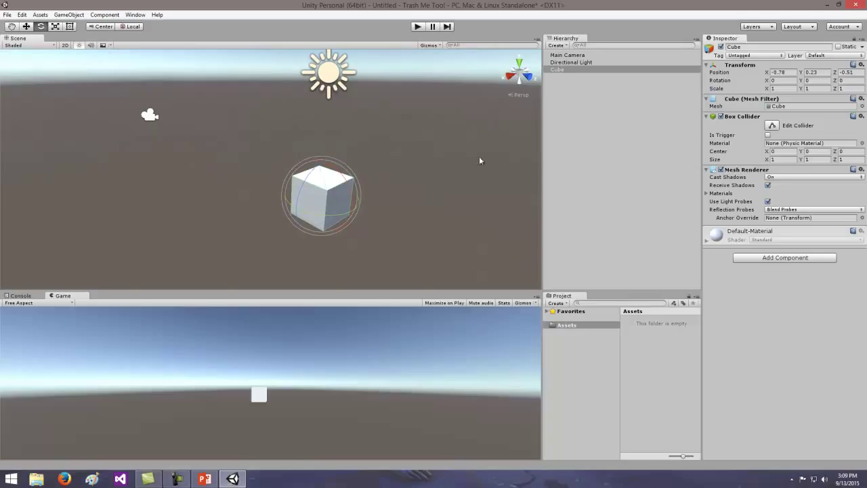
left_click(447, 191)
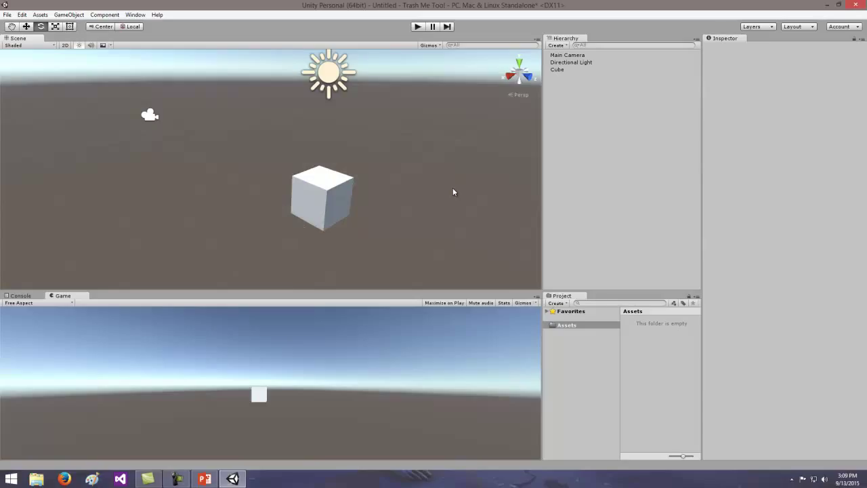
- Practise moving the Scene view camera sideways, forward and backward around the cube
key("Left")
key("Right")
key("Left")
key("Right")
key("Up")
key("Down")
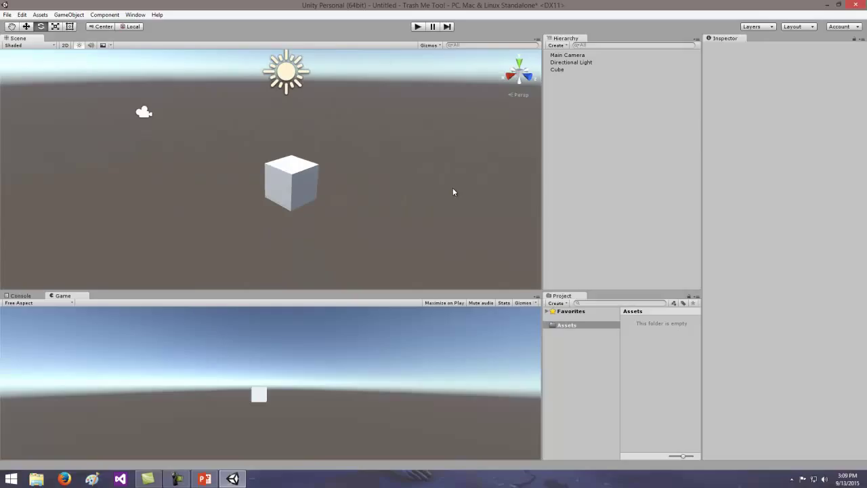
key("alt")
key("Right")
key("Left")
key("Up")
key("Left")
key("Right")
- Practise looking around, panning and orbiting in the Scene view, then pan it with the Hand tool
key("e")
key("w")
right_click_drag(384, 179, 384, 180)
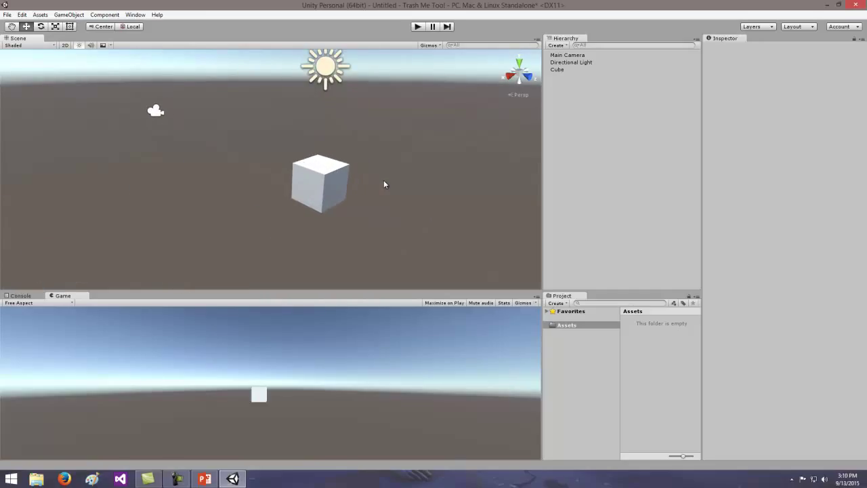
middle_click_drag(411, 166, 378, 148)
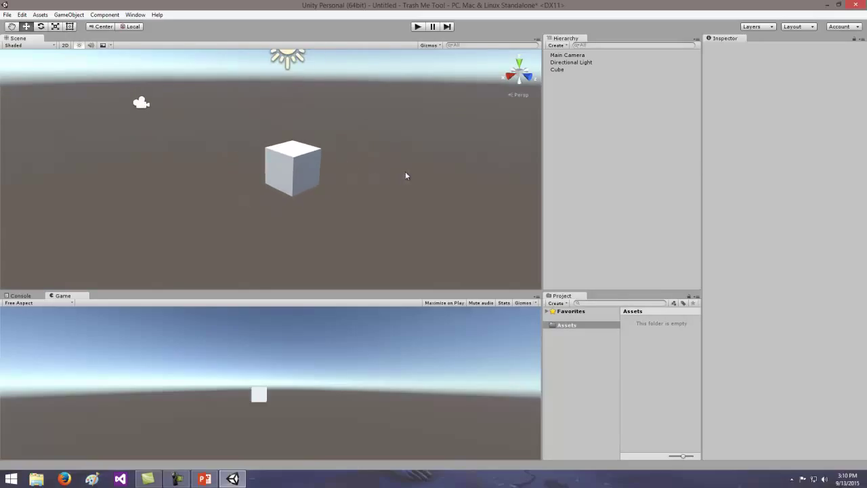
mouse_move(407, 175)
left_mouse_down("alt")
mouse_move(381, 185)
mouse_move(439, 172)
mouse_move(361, 159)
mouse_move(341, 170)
mouse_move(415, 170)
left_mouse_up("alt")
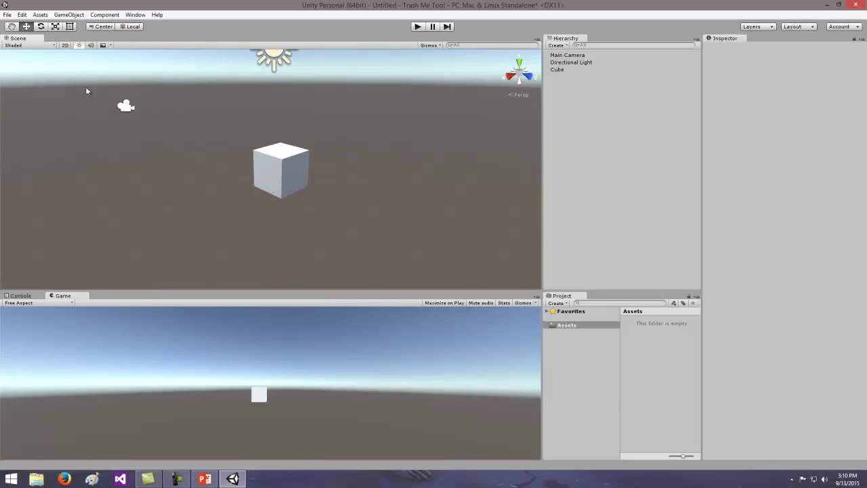
left_click(12, 27)
left_click_drag(375, 185, 391, 206)
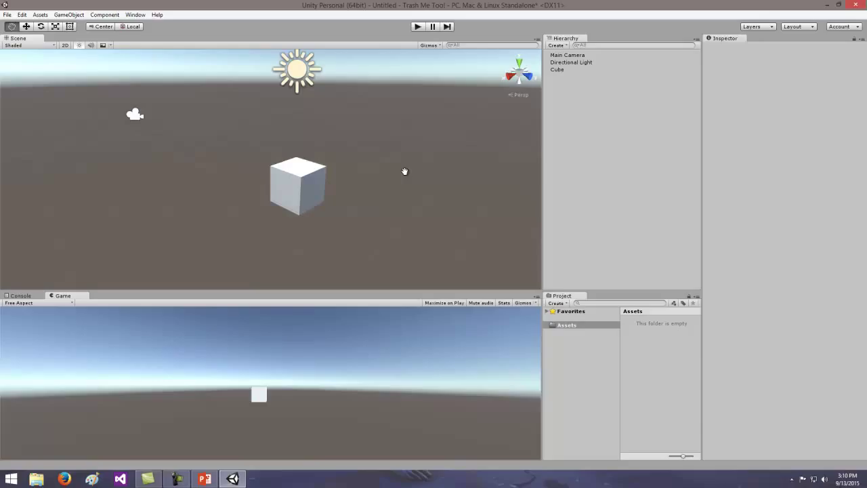
- Select the cube with the Move tool, try X scale values of 2 and 23, and set the X scale back to 1
left_click(26, 27)
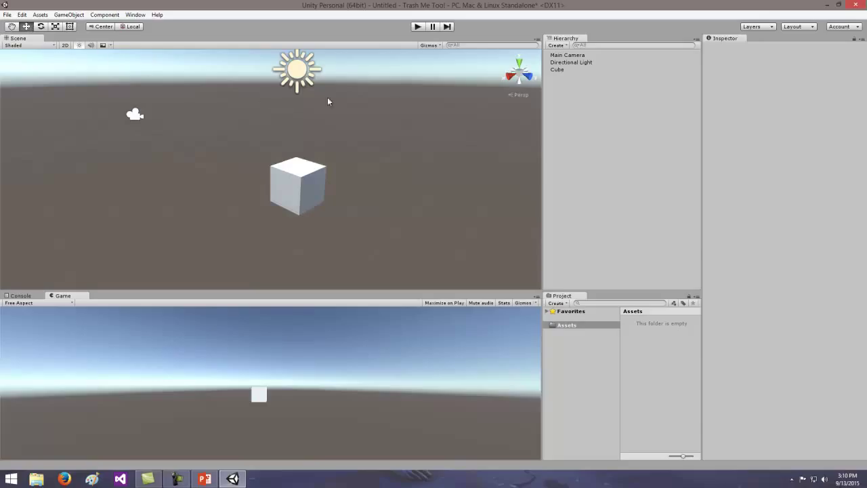
left_click(301, 185)
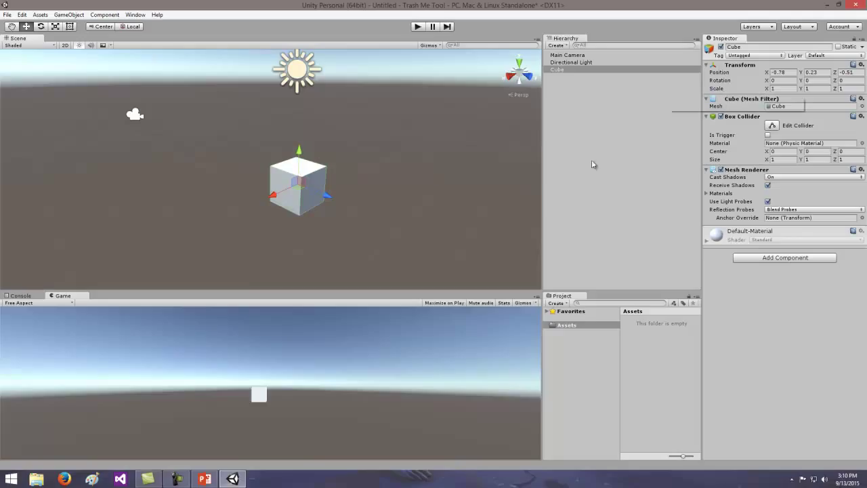
left_click(785, 89)
type("2")
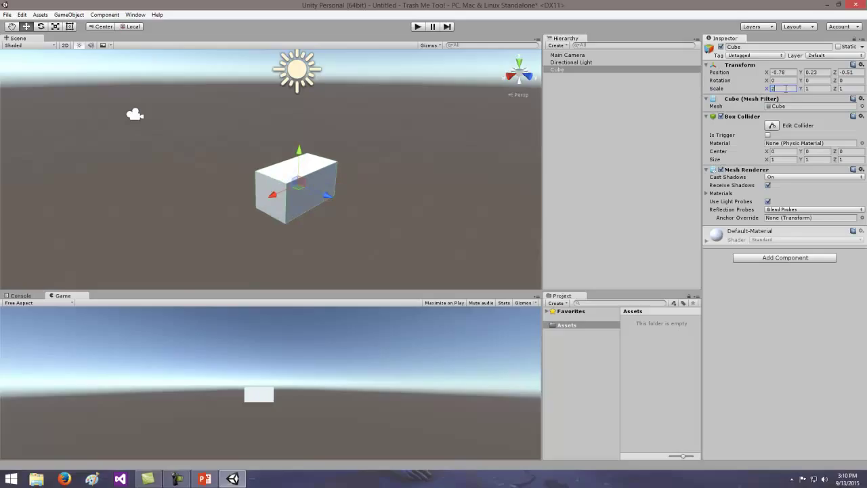
type("3")
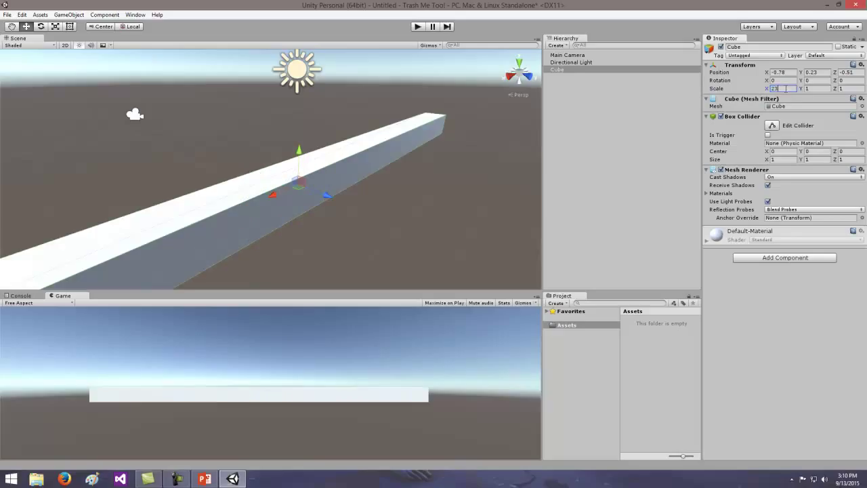
left_click_drag(786, 89, 771, 90)
type("1")
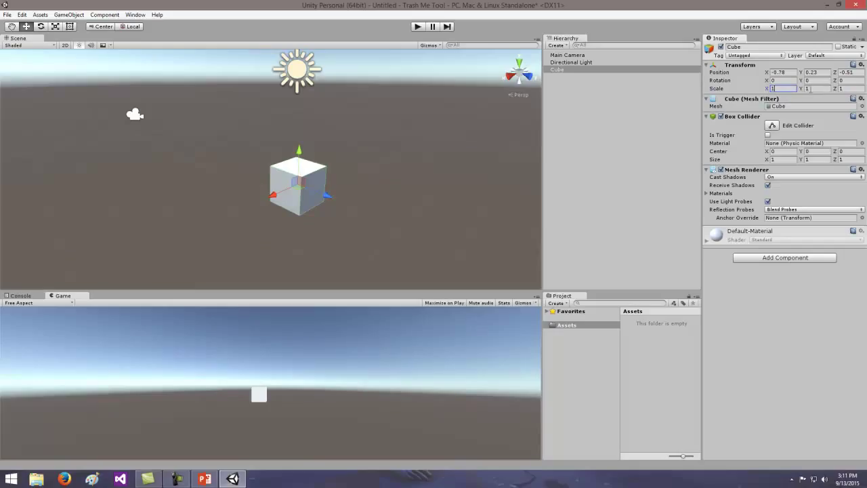
- Set the cube's Y scale to 2 and Z scale to 12, then deselect it
left_click(819, 89)
type("2")
left_click(845, 89)
type("12")
left_click(452, 134)
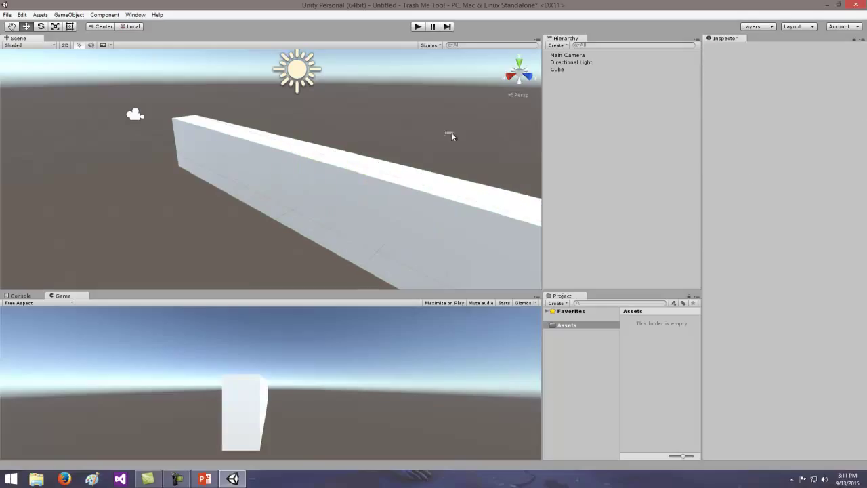
- Reselect the cube and reset its Z and Y scale to 1
left_click(556, 69)
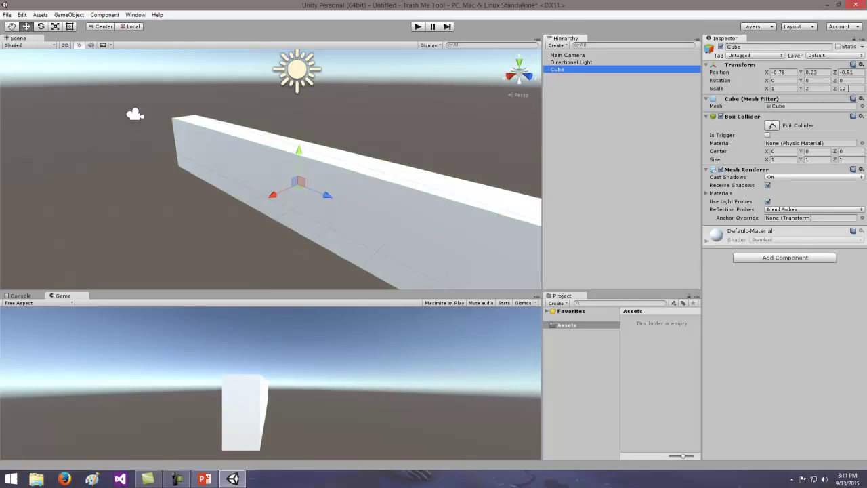
left_click(844, 88)
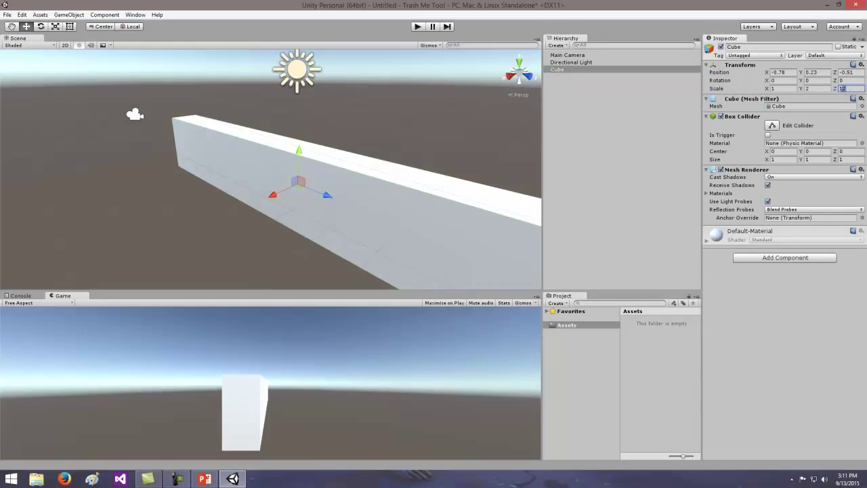
type("2")
left_click(816, 88)
type("1")
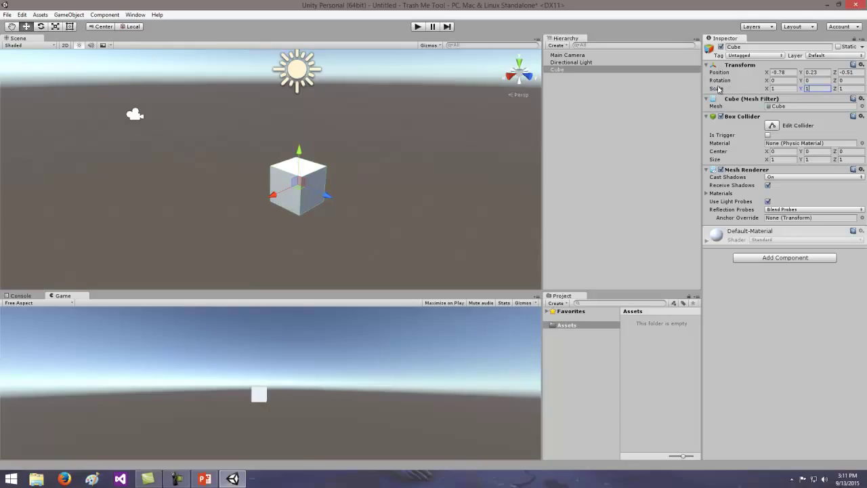
key("Return")
- Try an X scale of 2 on the cube, then return its scale to 1 on all axes
left_click(781, 88)
type("2")
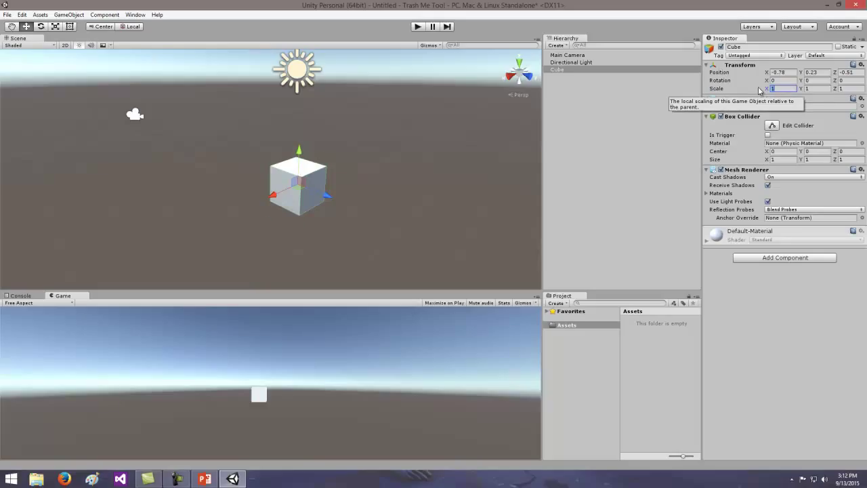
type("2")
left_click(801, 89)
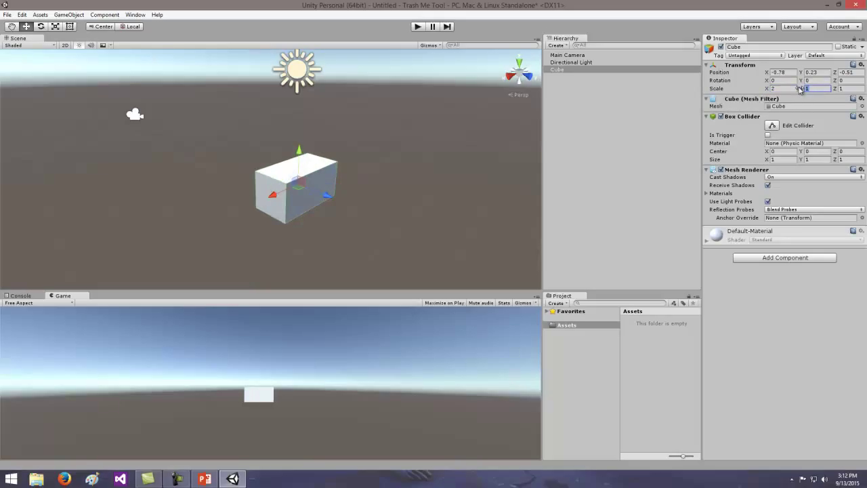
type("2")
key("BackSpace")
type("1")
key("ctrl+z")
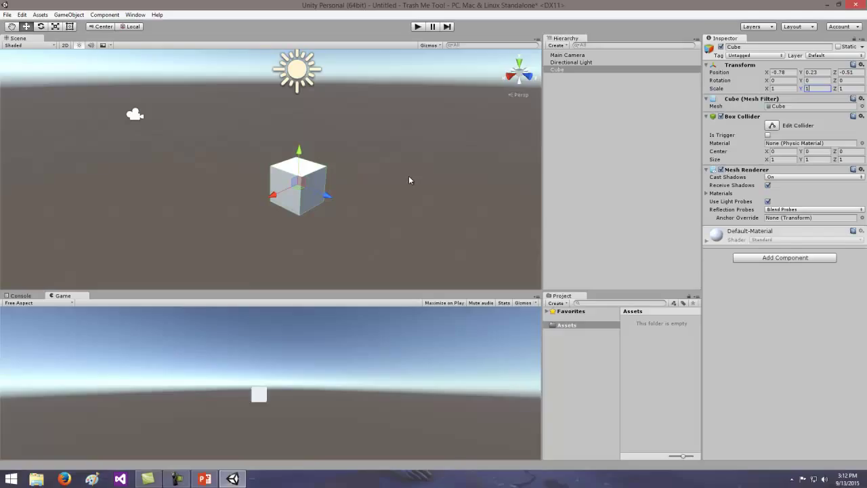
key("Return")
- Exit Unity without saving the changes to the untitled scene
left_click(7, 14)
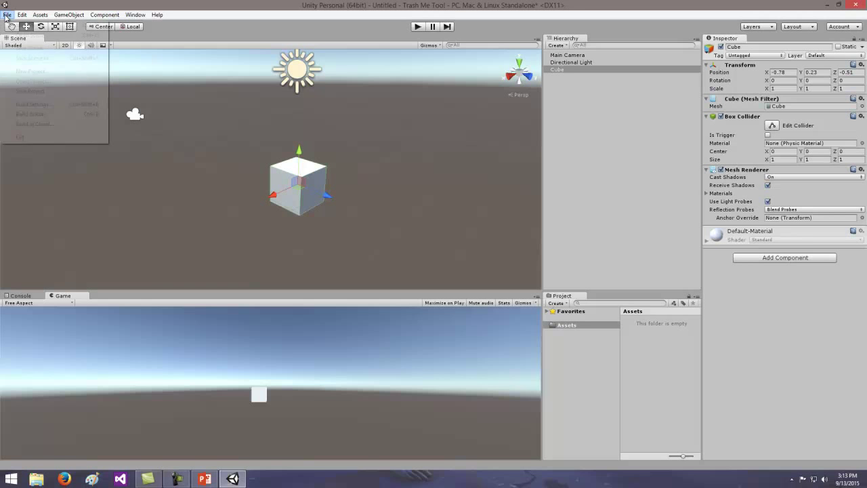
left_click(31, 139)
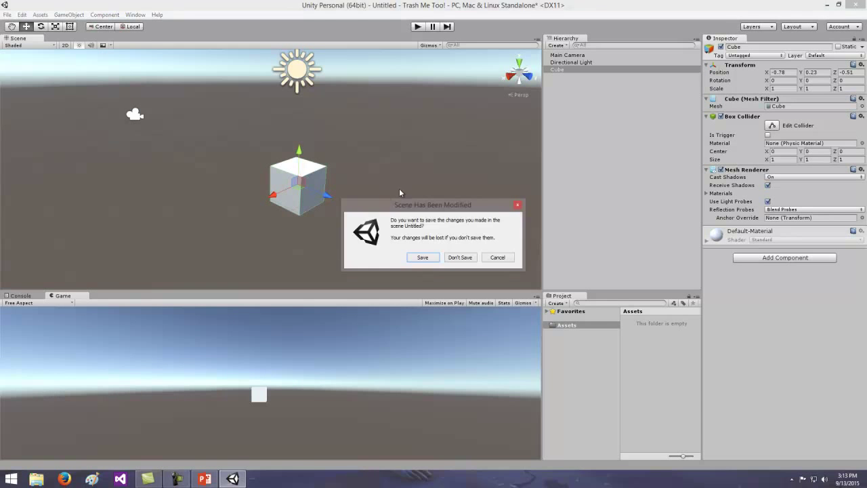
left_click(462, 262)
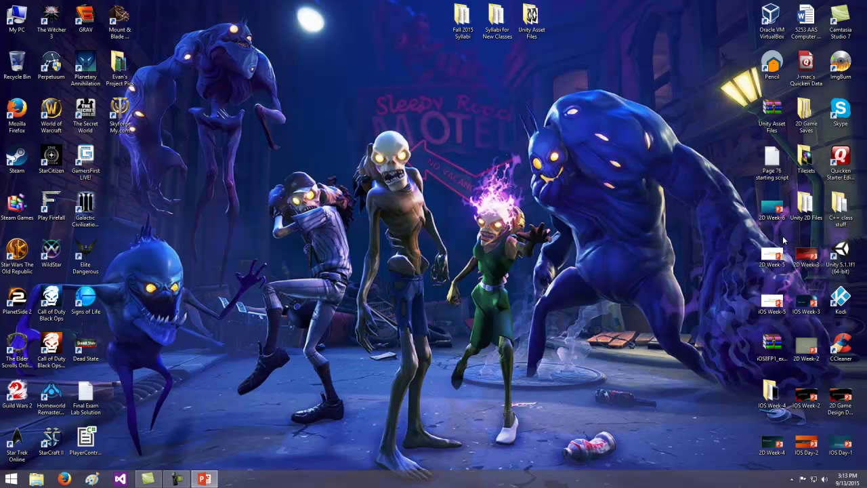
- Open the 2D Game Saves folder on the desktop to view its chapter folders
double_click(804, 112)
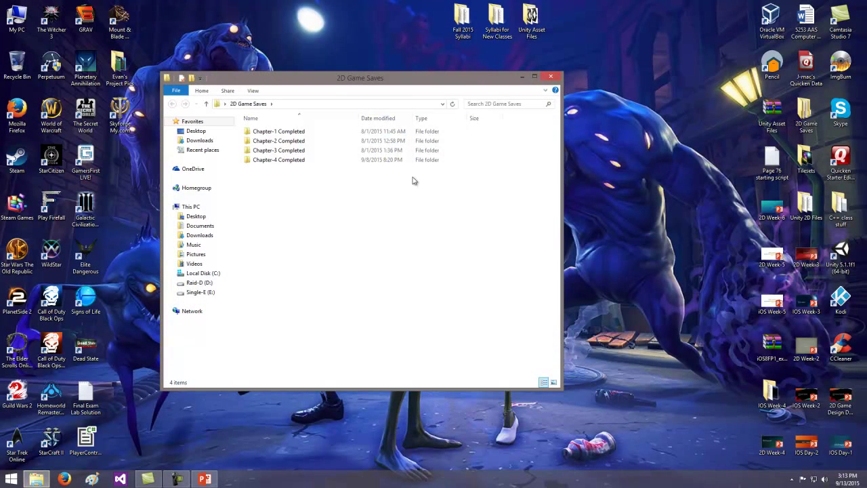
left_click(316, 133)
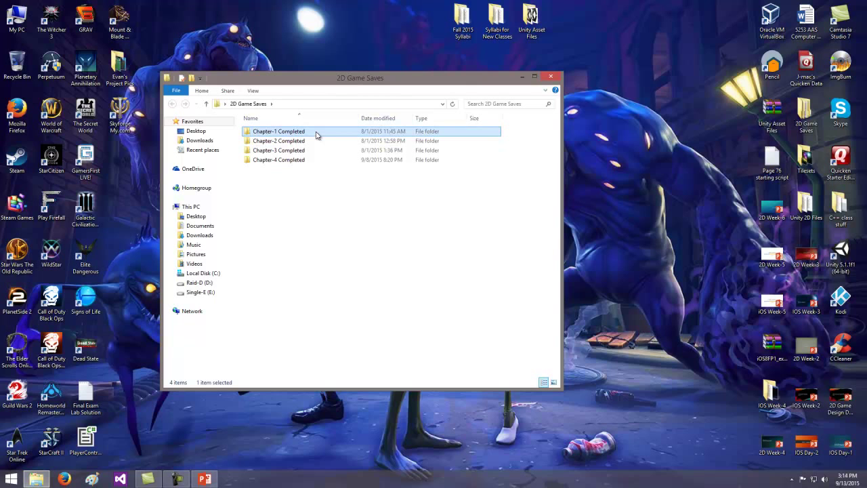
left_click(50, 65)
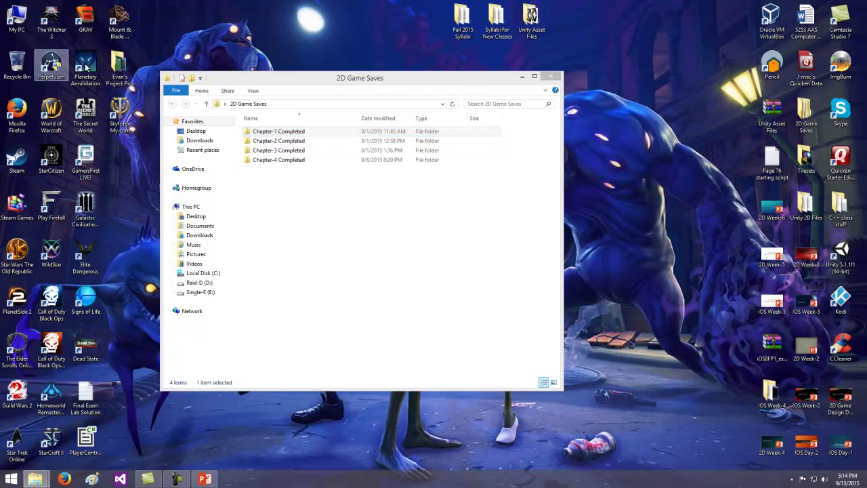
- Open the Unity Projects folder on the Single-E (E:) drive in a second File Explorer window
key("super+e")
double_click(325, 261)
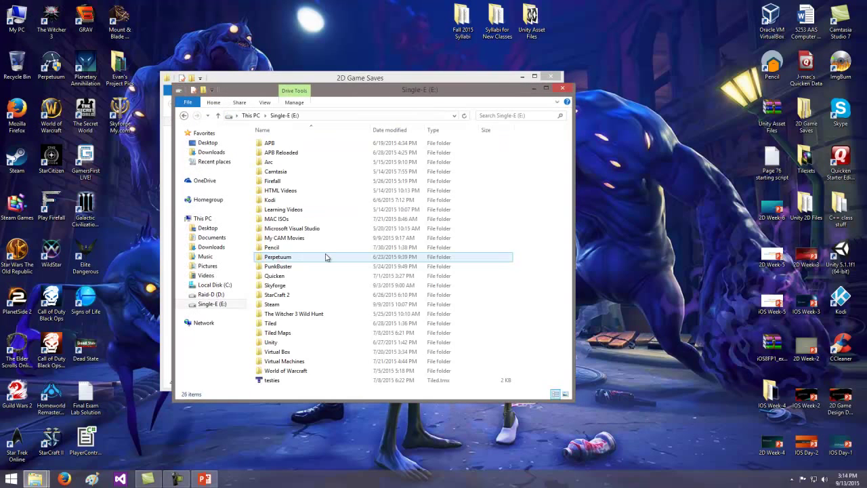
double_click(288, 343)
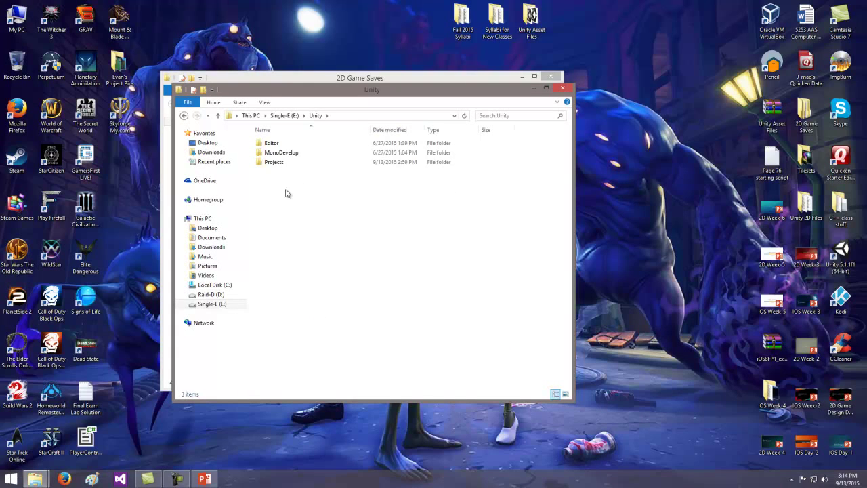
left_click(296, 165)
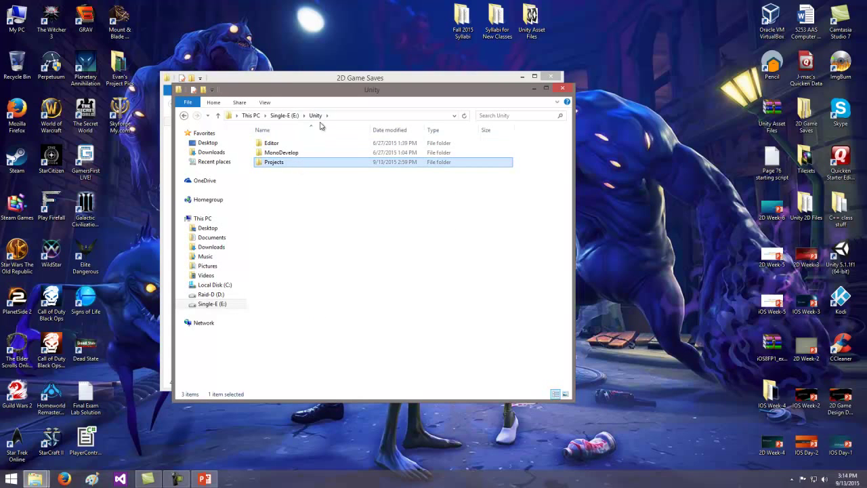
double_click(294, 164)
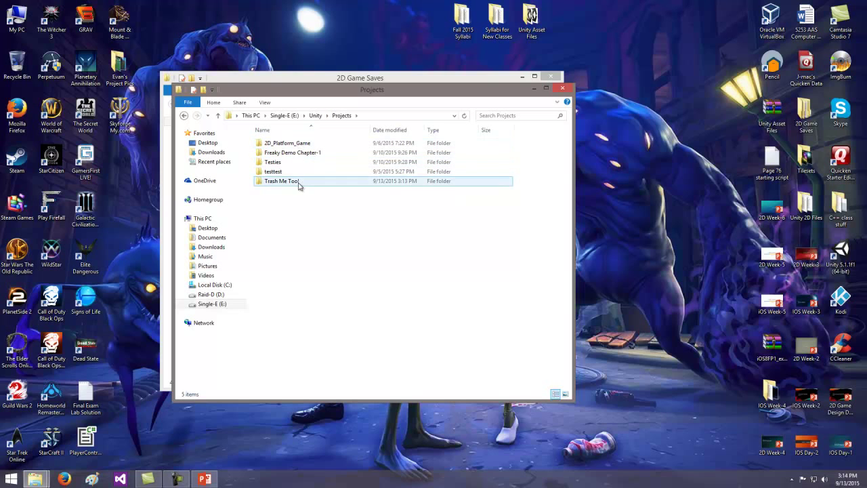
- Delete the Trash Me Too project folder from the Projects folder
left_click(296, 165)
left_click(298, 183)
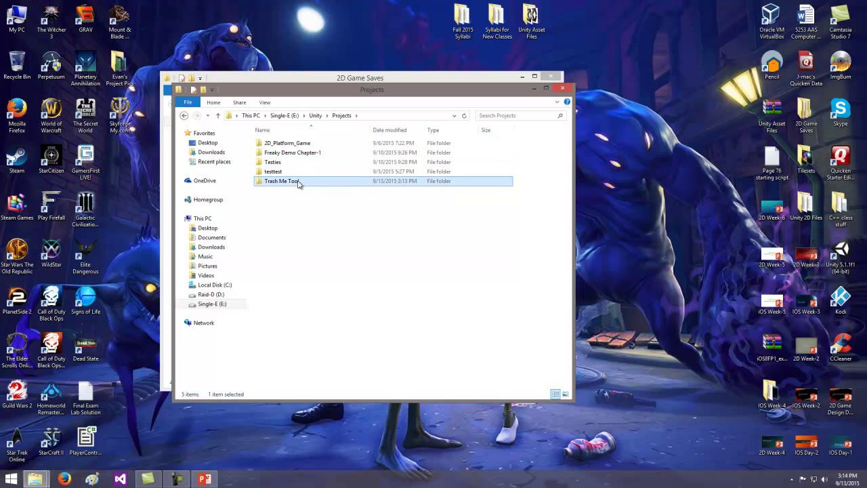
right_click(298, 184)
left_click(335, 341)
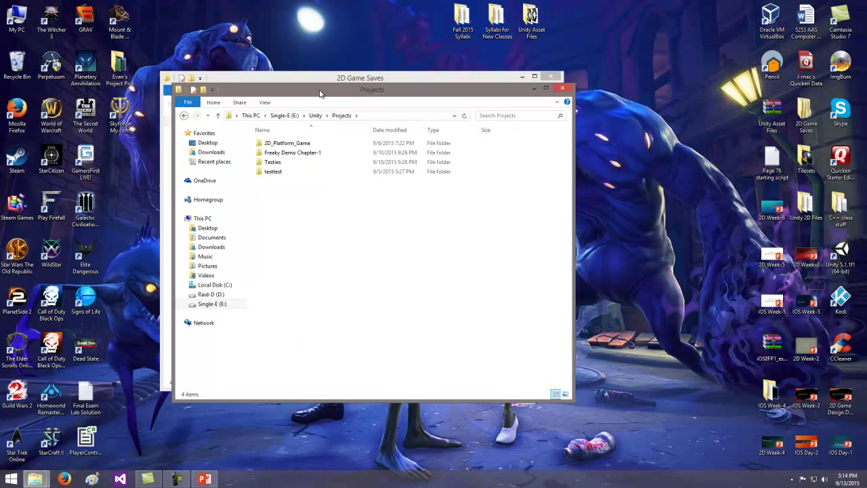
- Copy the 2D_Platform_Game project folder from Projects into the 2D Game Saves folder on the desktop
left_click(300, 145)
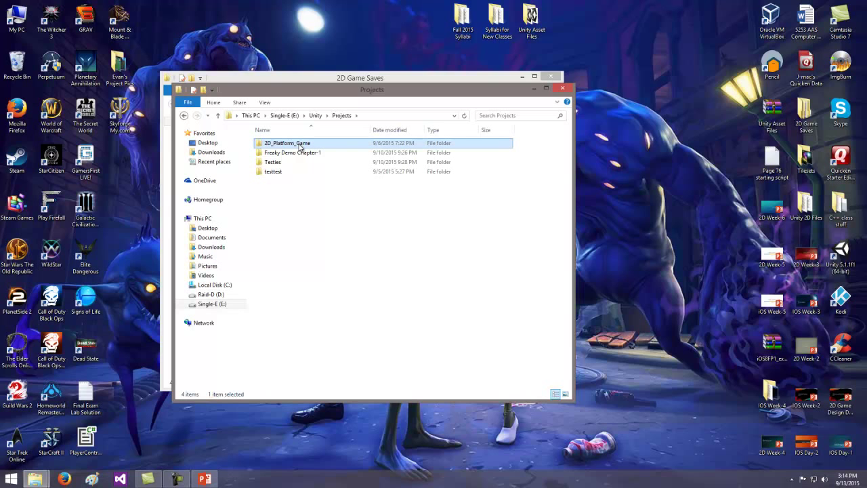
right_click(300, 146)
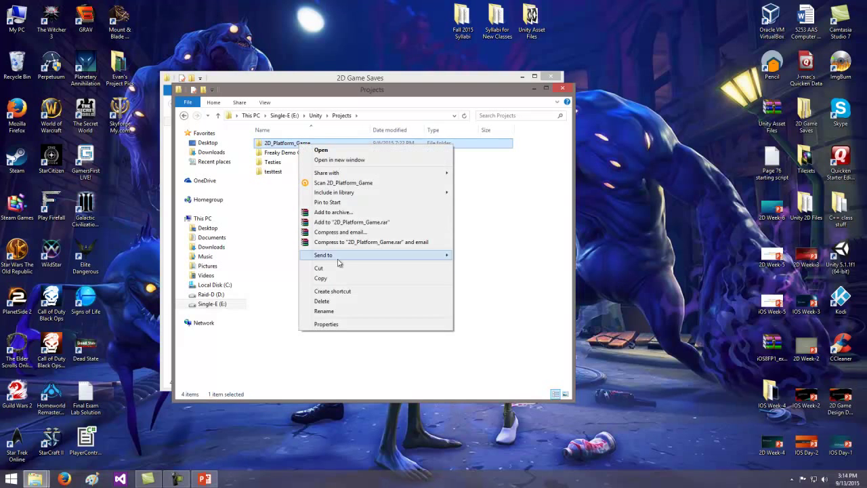
left_click(342, 280)
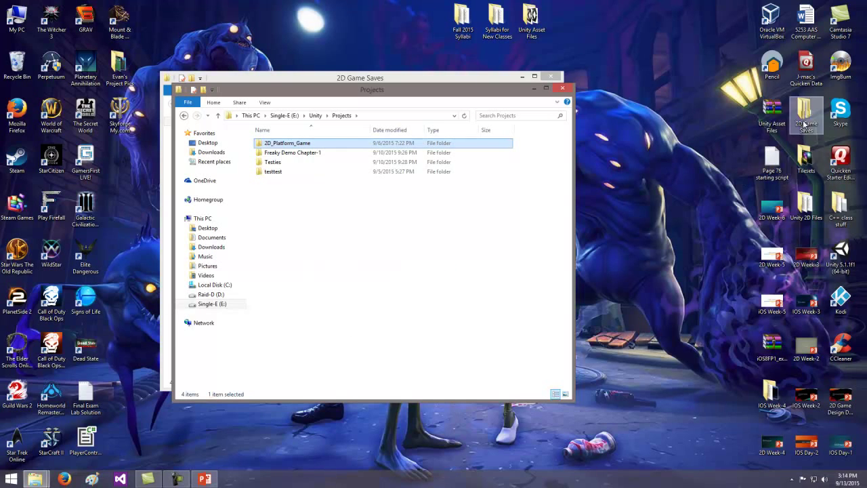
double_click(805, 115)
left_click(298, 219)
right_click(296, 229)
left_click(281, 234)
right_click(296, 236)
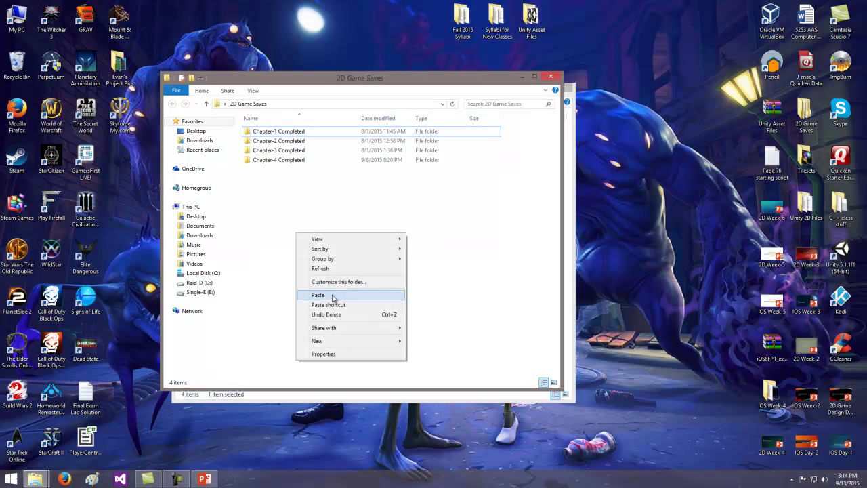
left_click(333, 297)
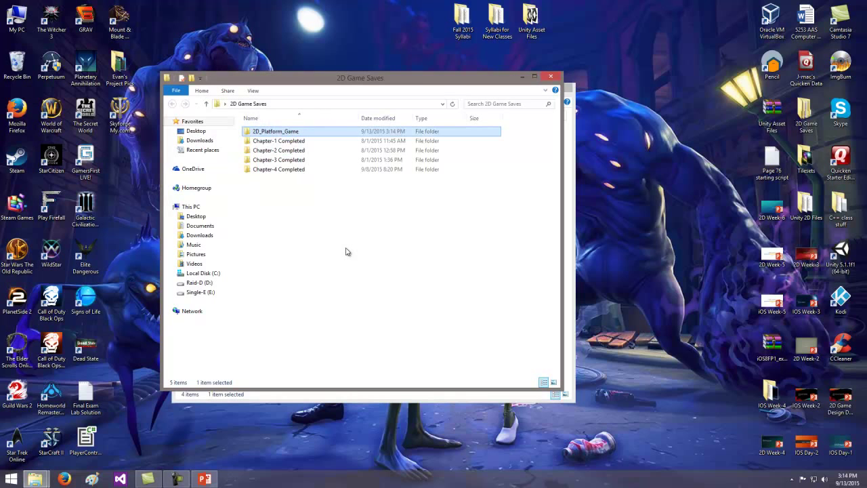
- Rename the copied 2D_Platform_Game folder in 2D Game Saves as Chapter-10 Complete
right_click(290, 135)
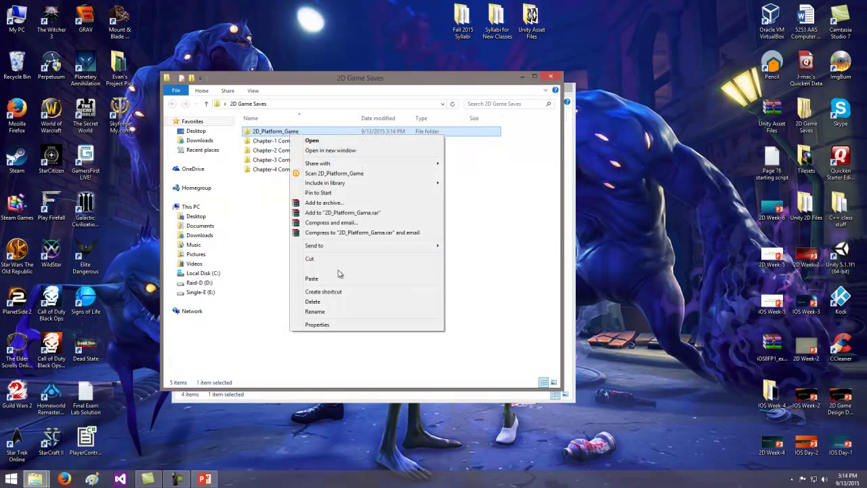
left_click(338, 310)
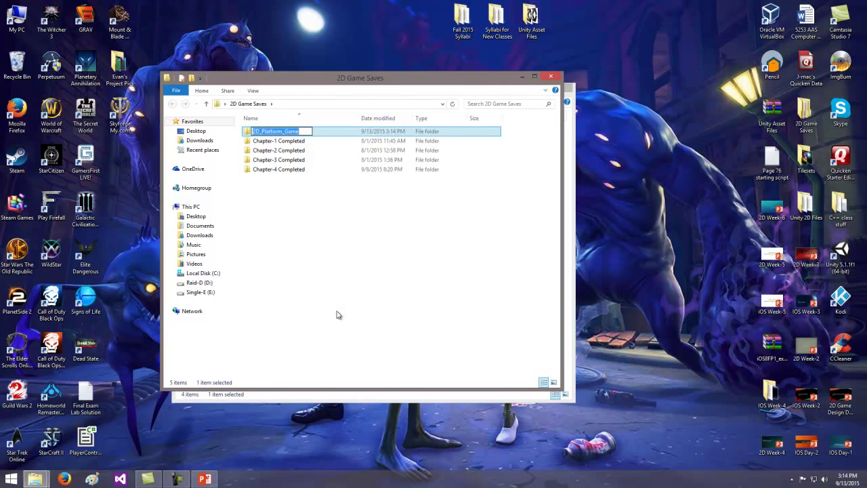
type("Chapter-10 Complete")
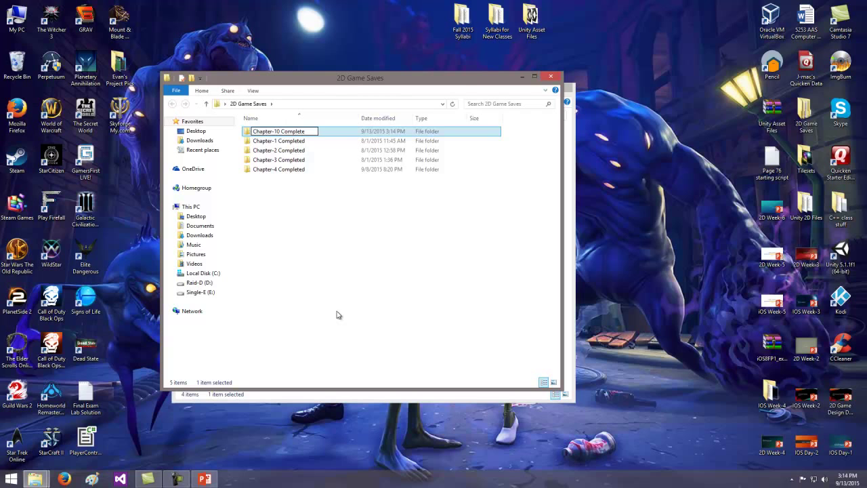
key("Return")
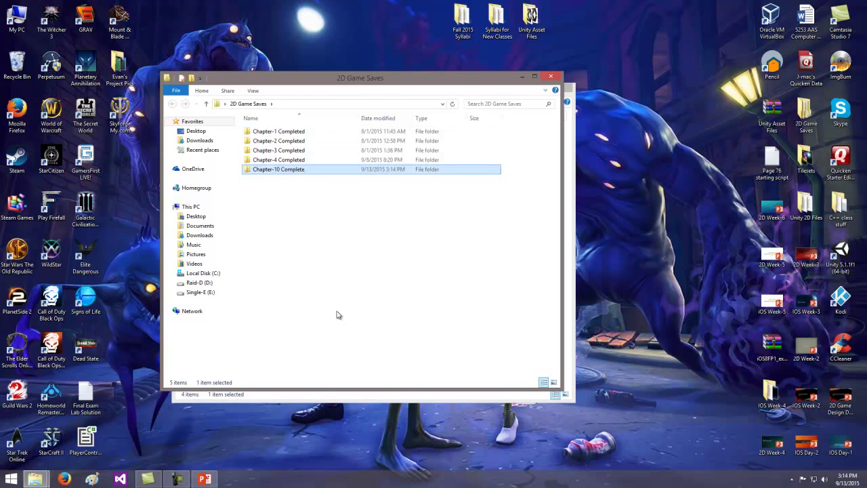
- Delete the Chapter-10 Complete folder from 2D Game Saves
right_click(284, 170)
left_click(306, 336)
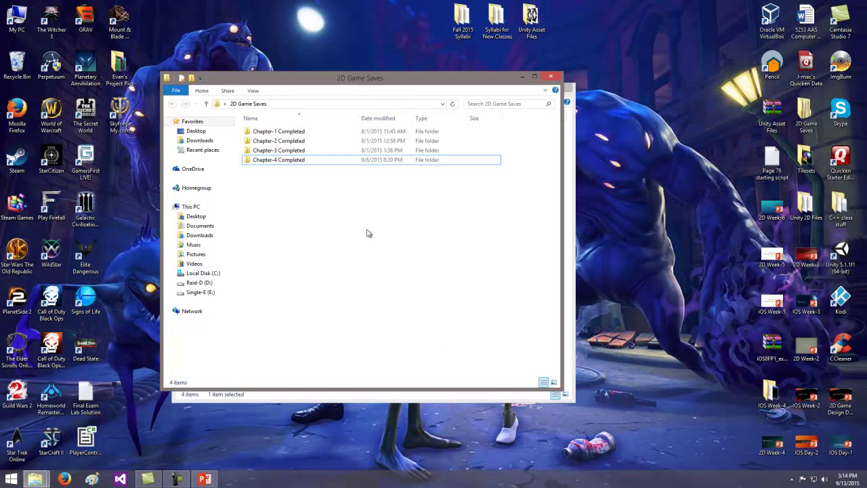
left_click(313, 149)
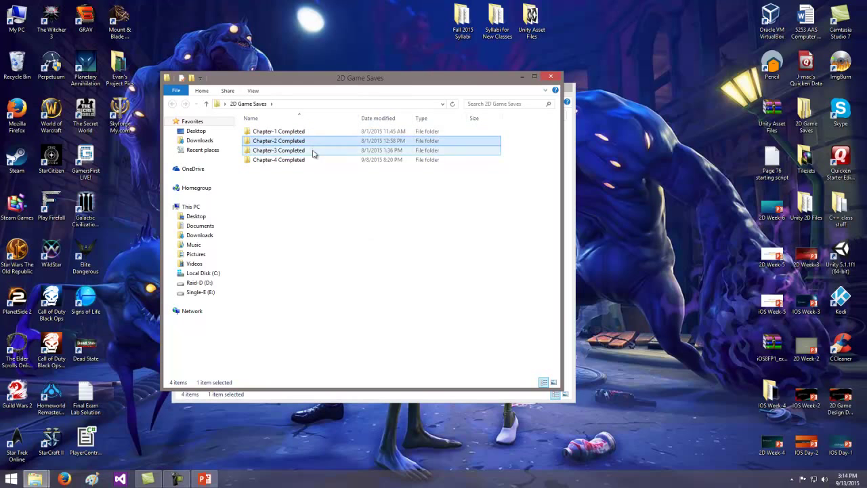
left_click(313, 161)
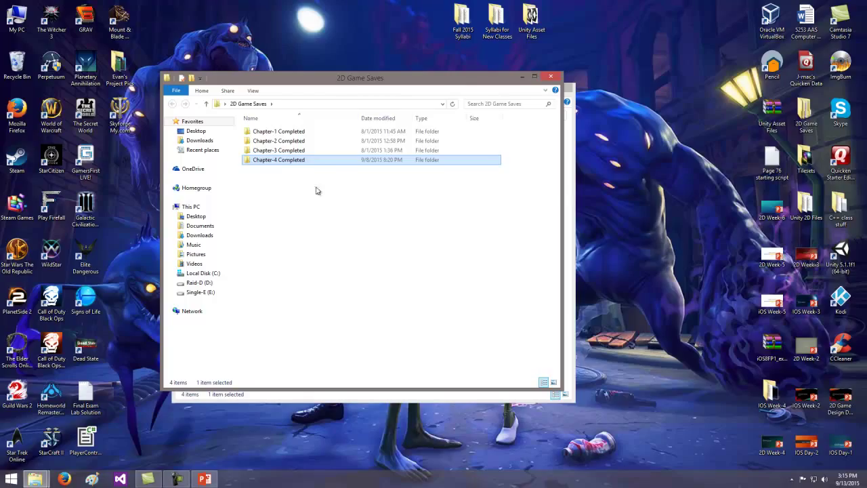
left_click(302, 159)
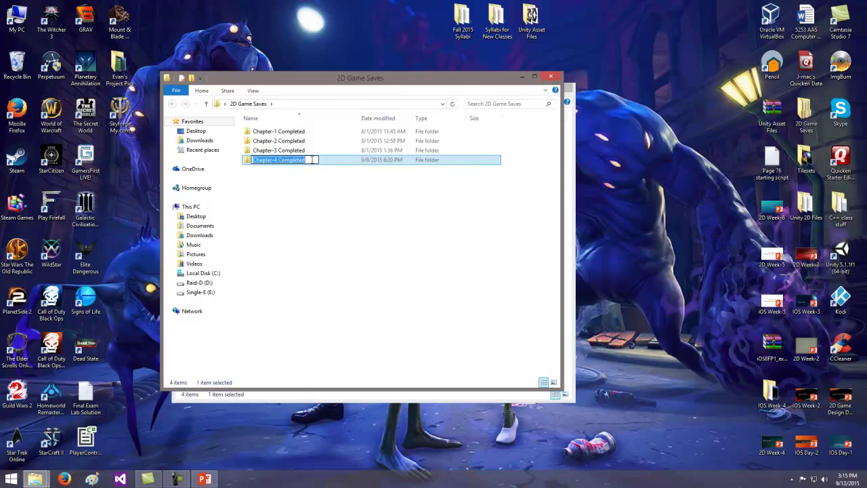
left_click(341, 180)
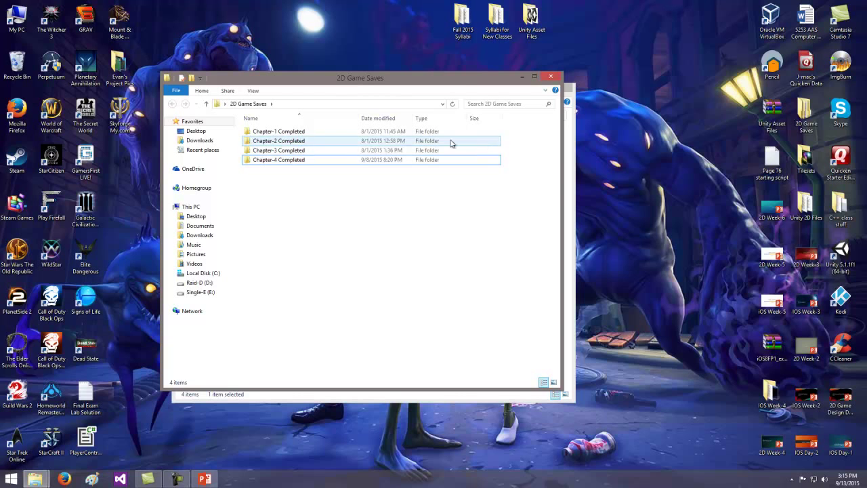
left_click(308, 151)
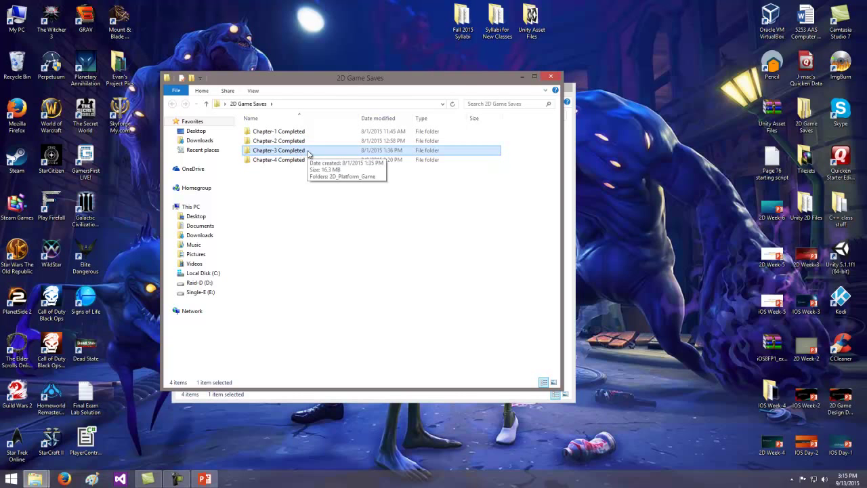
- Close the 2D Game Saves and Projects windows and switch to the PowerPoint presentation
left_click(551, 76)
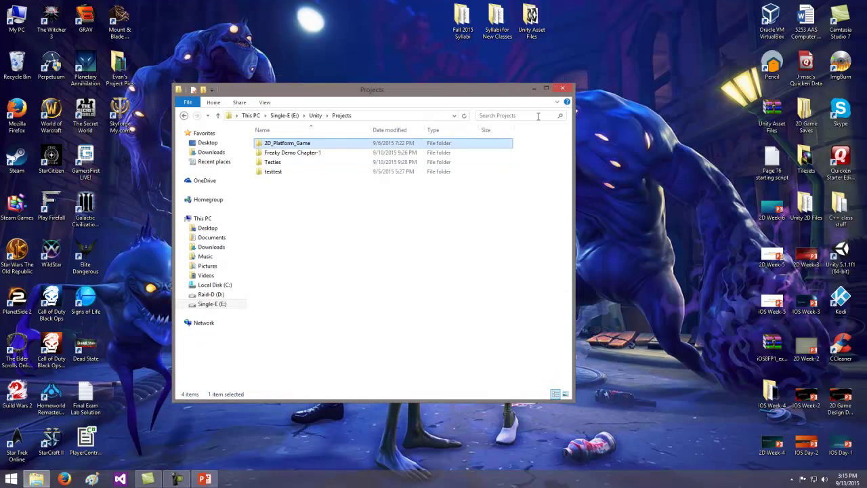
left_click(563, 88)
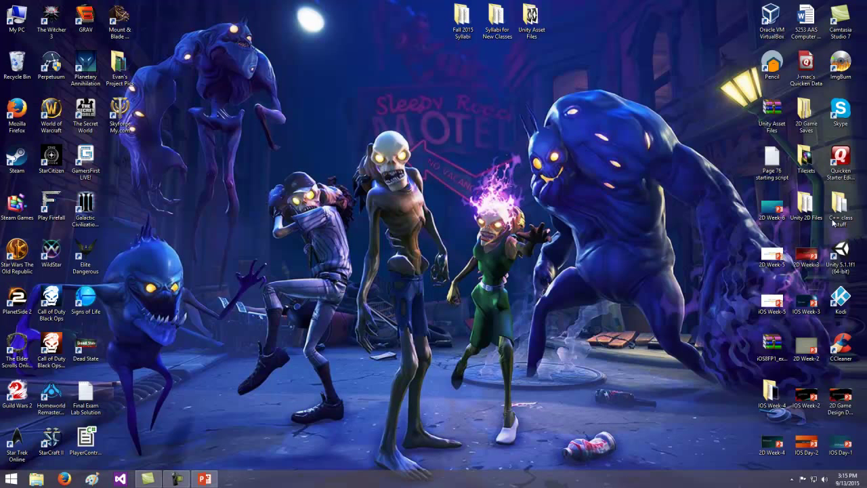
key("alt+Tab")
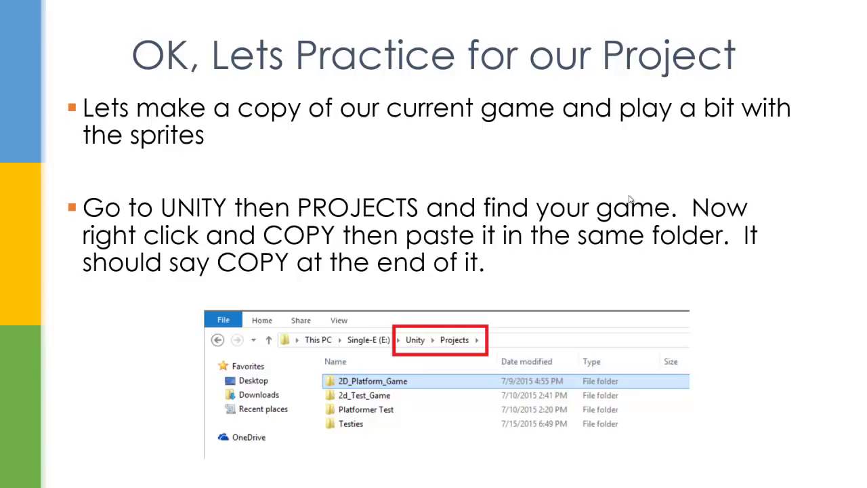
- Switch to Unity and open the Test_Level scene from the _scenes folder of the 2D_Platform_Game project
key("alt+Tab")
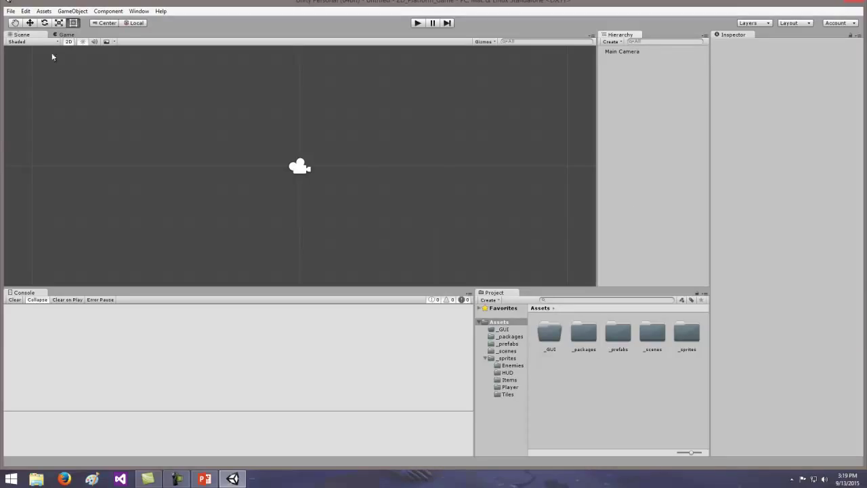
left_click(11, 11)
left_click(31, 32)
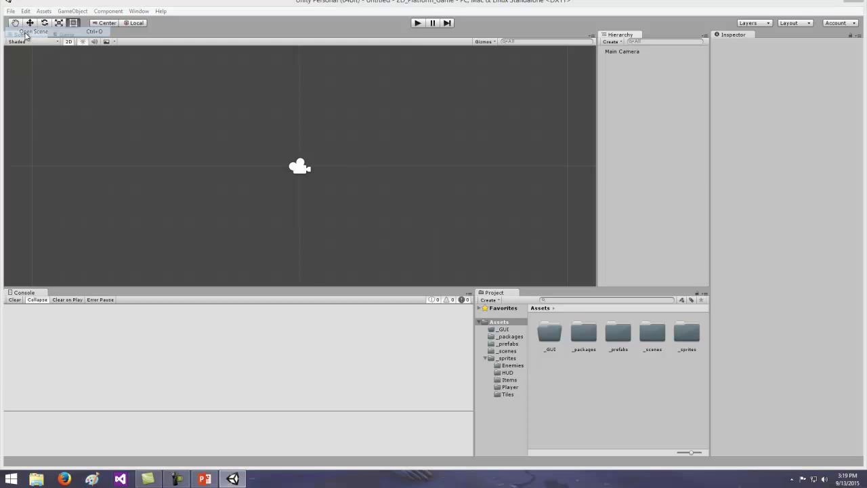
left_click(129, 112)
double_click(129, 112)
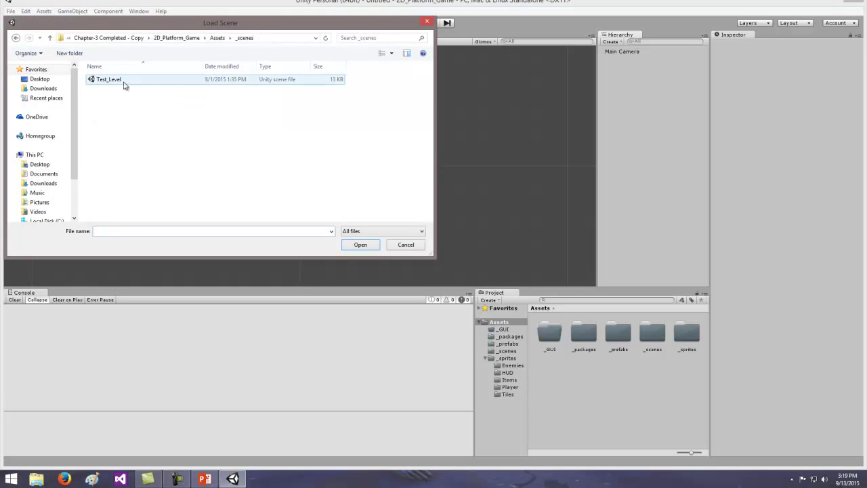
double_click(124, 83)
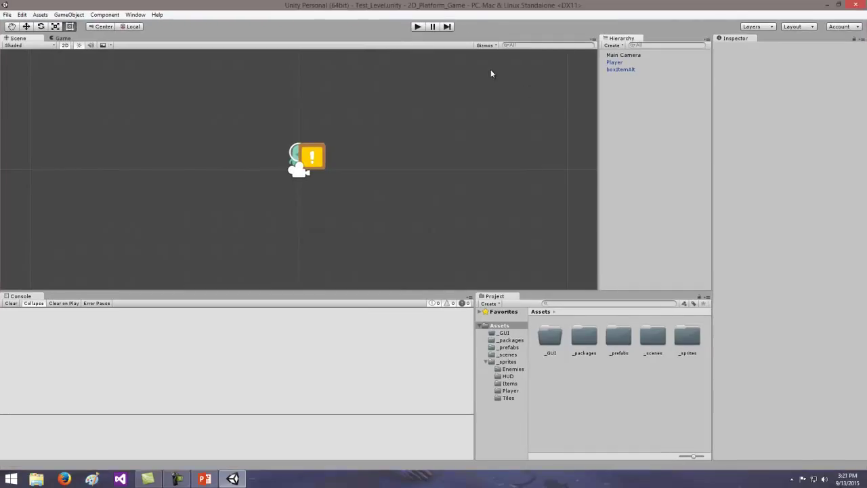
- Move boxItemAlt in the Scene view away from the Player to about X -4.17, Y 0.22, and deselect it
left_click(620, 70)
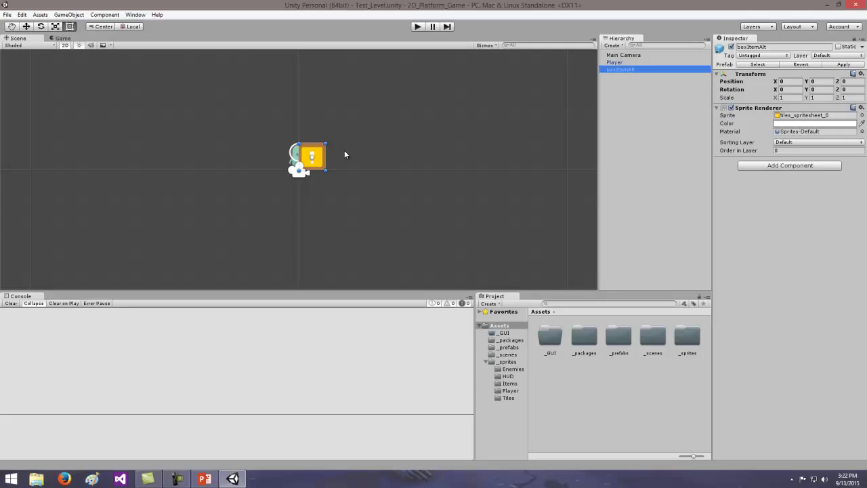
left_click_drag(302, 150, 189, 145)
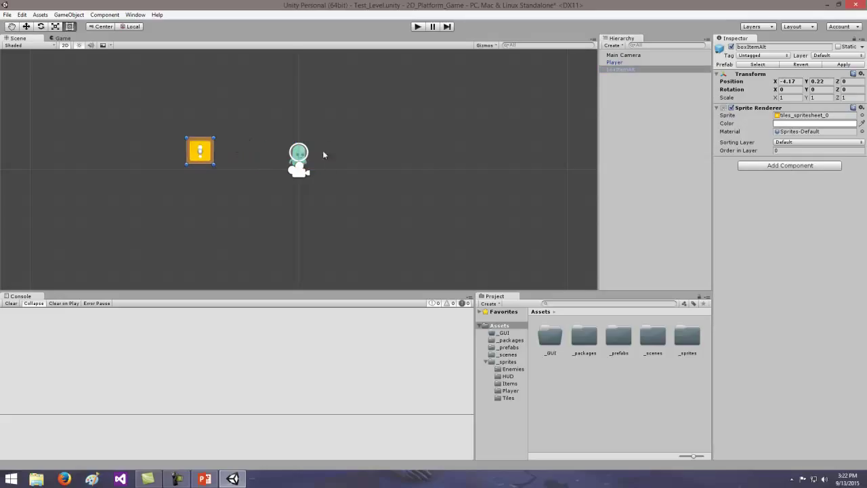
left_click(347, 154)
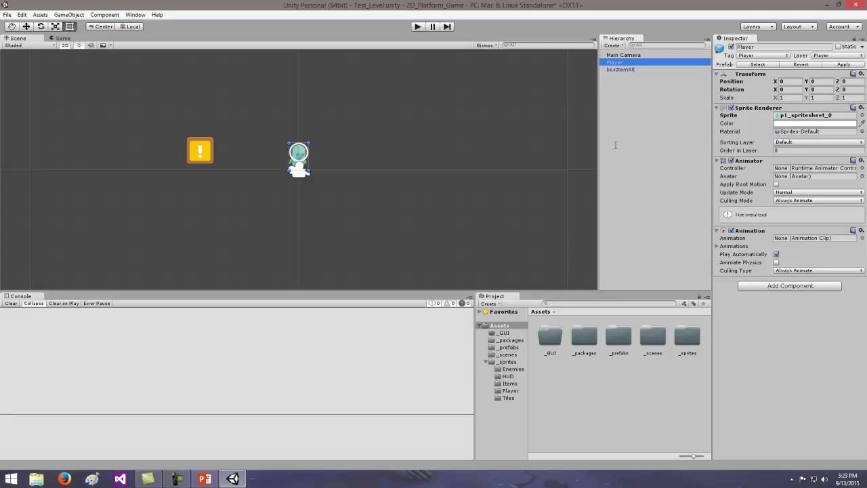
- Load the custom package chapter4_start from the desktop's Unity Asset Files folder for import into Assets
left_click(503, 327)
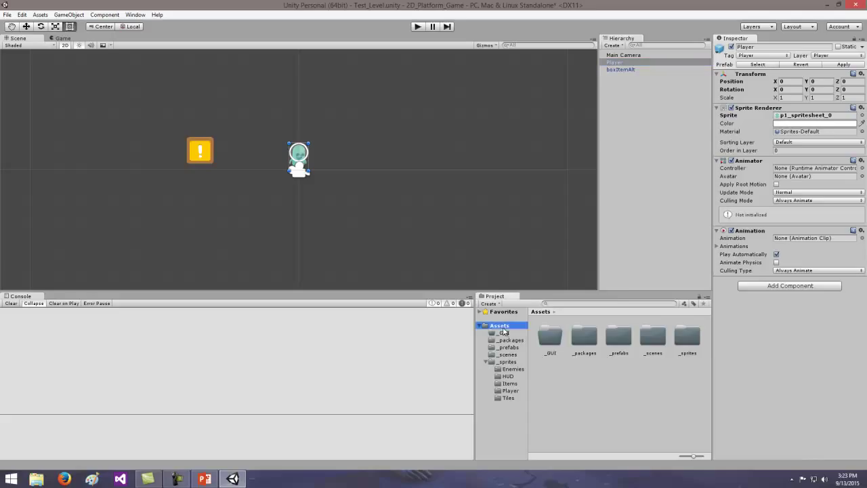
right_click(502, 329)
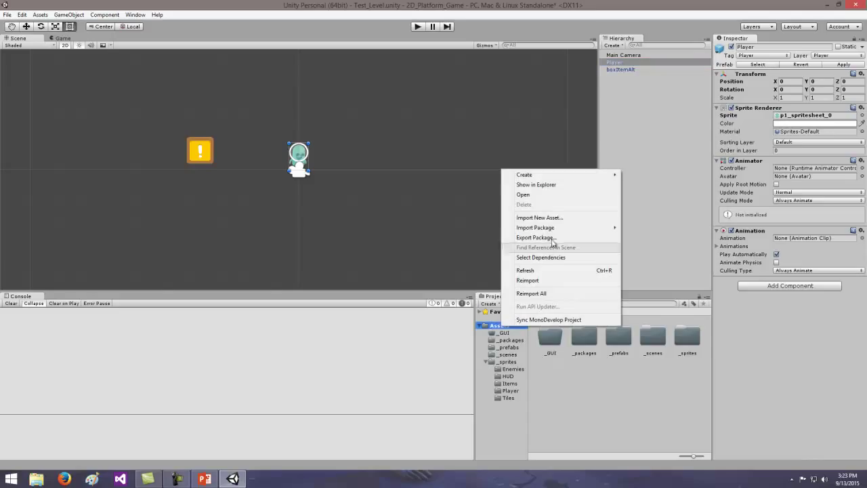
mouse_move(551, 229)
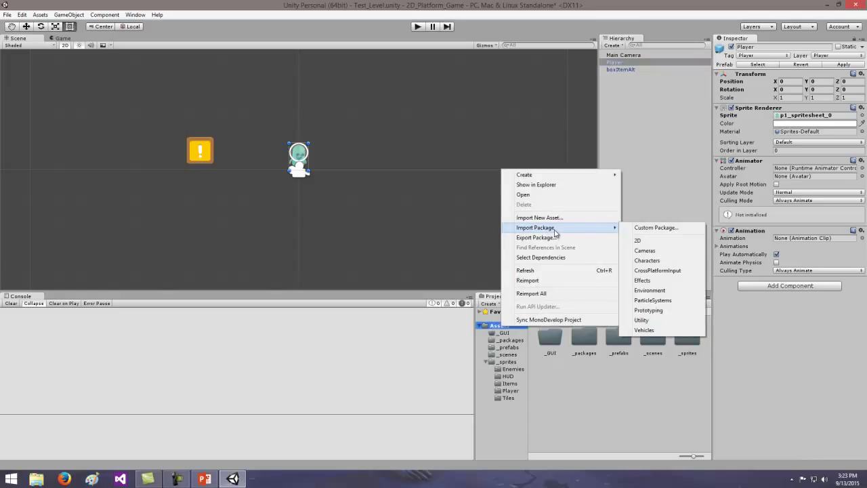
left_click(647, 228)
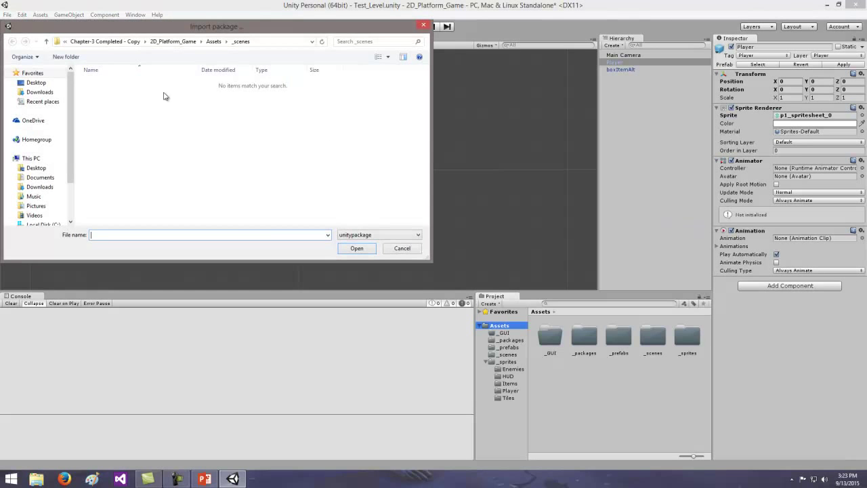
left_click(43, 168)
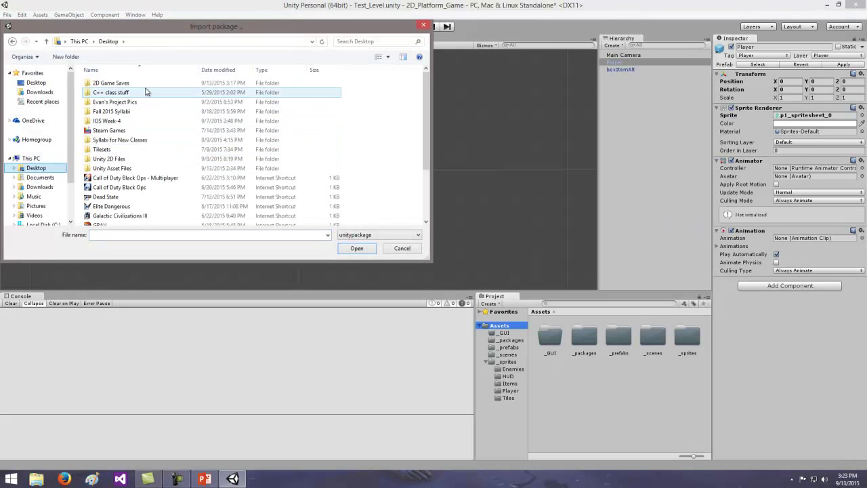
double_click(139, 169)
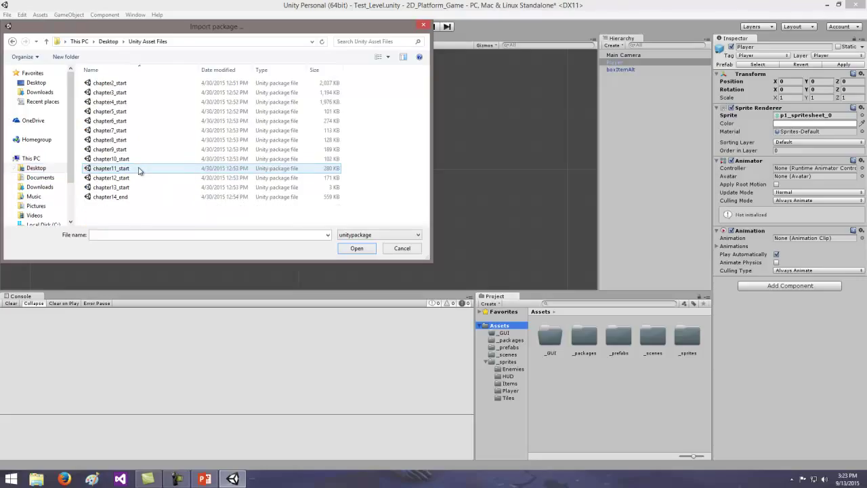
double_click(134, 102)
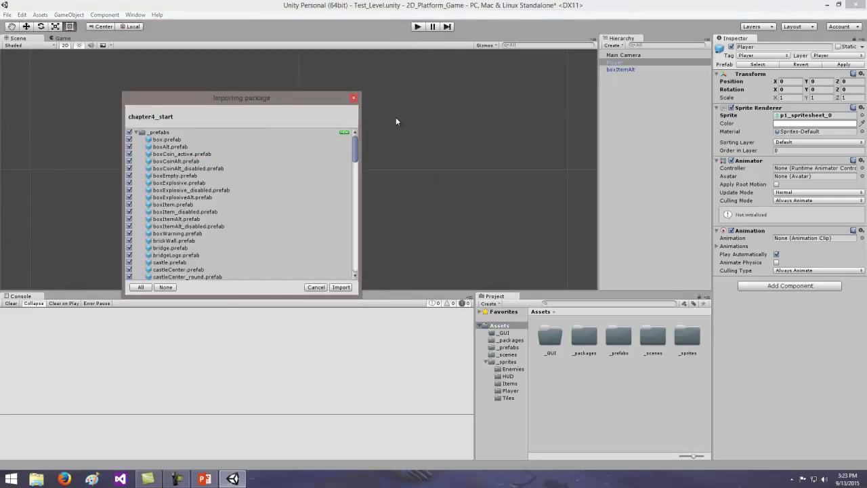
- Review the chapter4_start package's contents and import all of its prefabs and sprites
left_click_drag(281, 103, 296, 75)
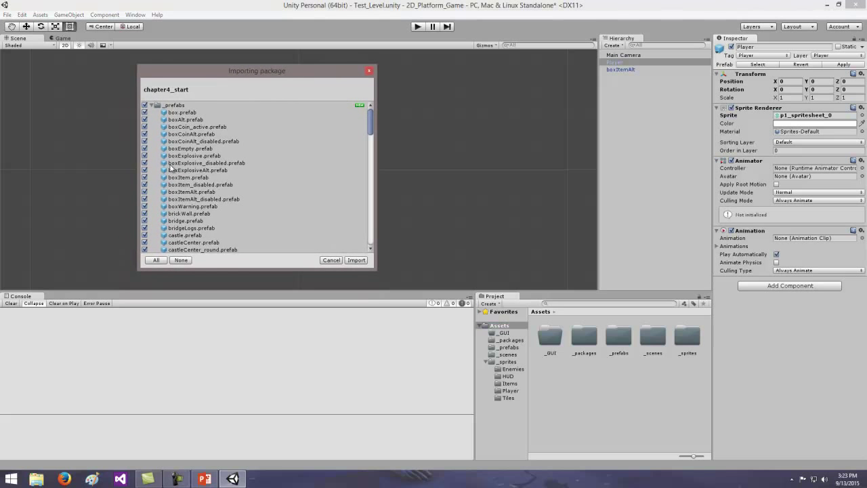
scroll(371, 127, "down", 1)
left_click_drag(371, 130, 371, 245)
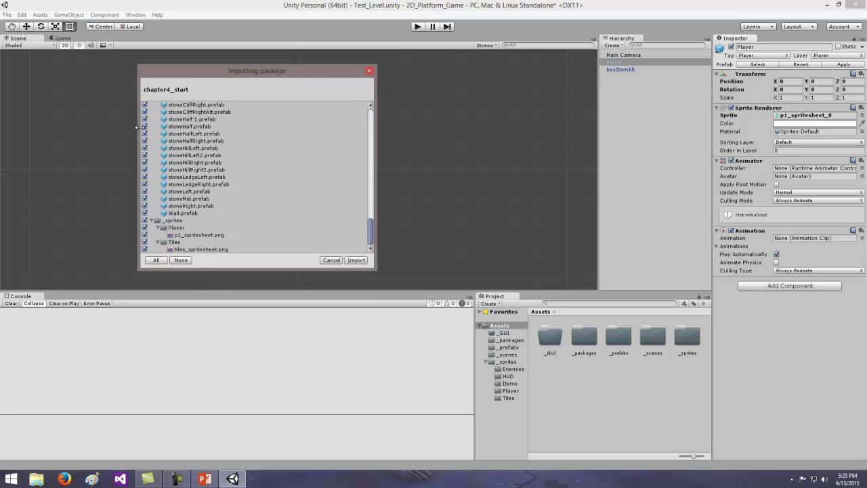
left_click(356, 262)
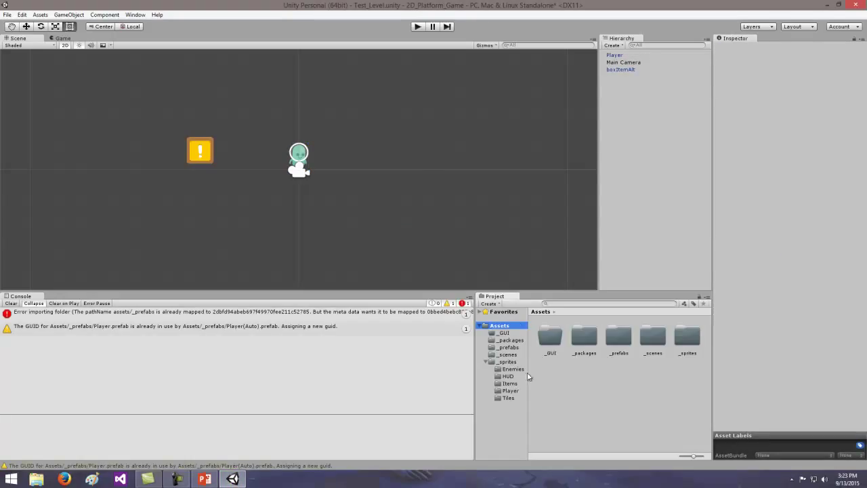
- Look through the imported Player sprites, the _sprites subfolders and the contents of the _prefabs folder
left_click(509, 390)
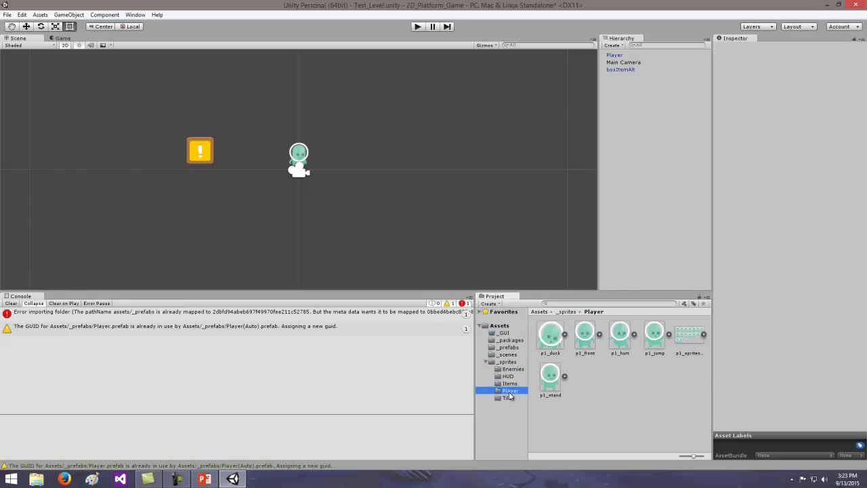
left_click(514, 362)
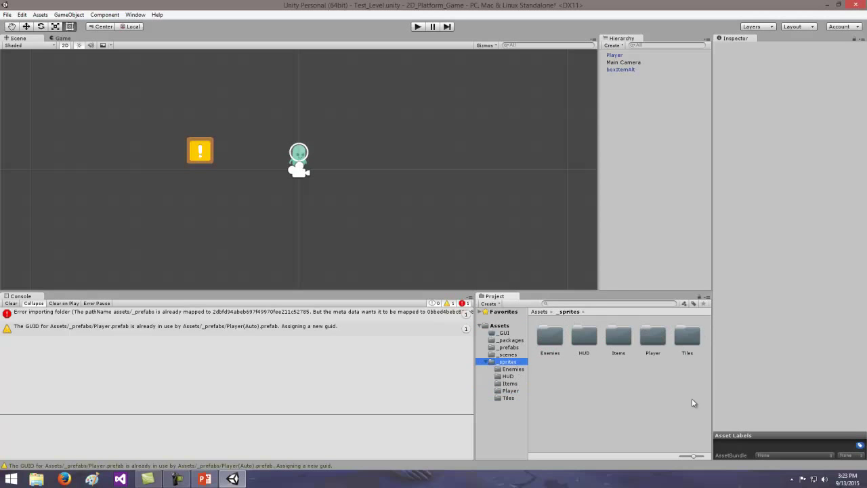
left_click(519, 347)
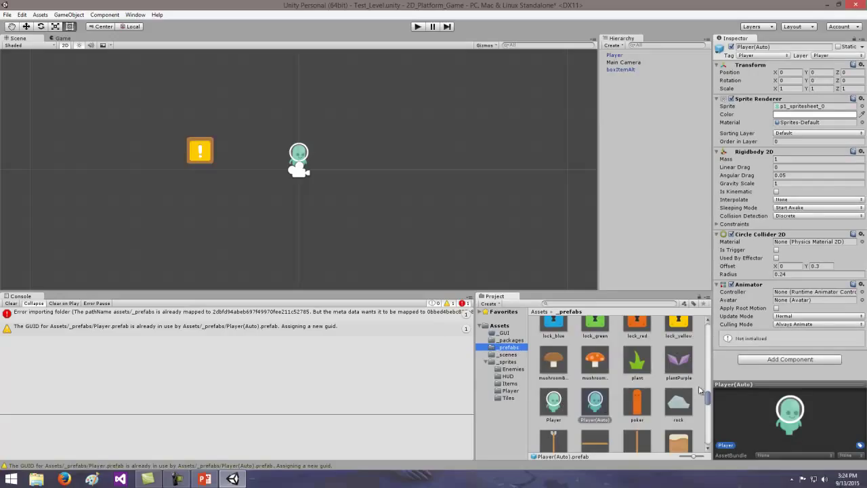
left_click_drag(707, 398, 708, 329)
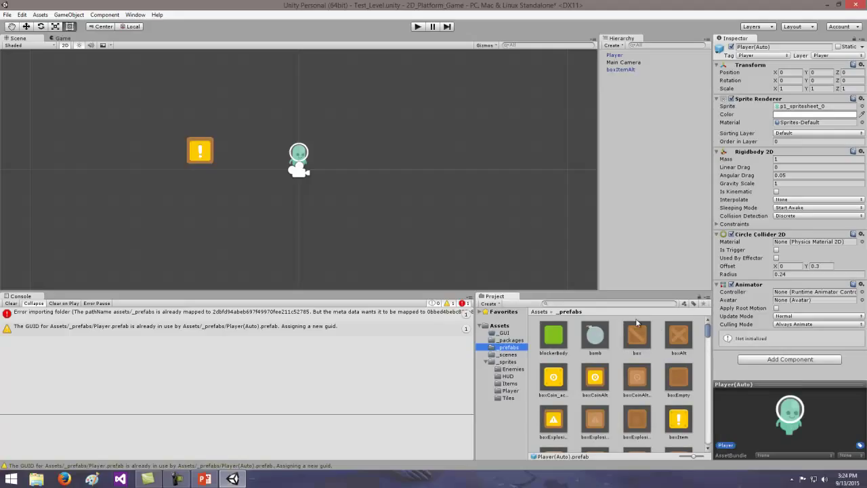
- Search the project assets for "grassmid" and place the grassMid prefab in the scene at about X 0.26, Y -0.53
left_click(562, 304)
mouse_move(708, 337)
left_mouse_down()
mouse_move(710, 372)
mouse_move(709, 329)
left_mouse_up()
type("grass")
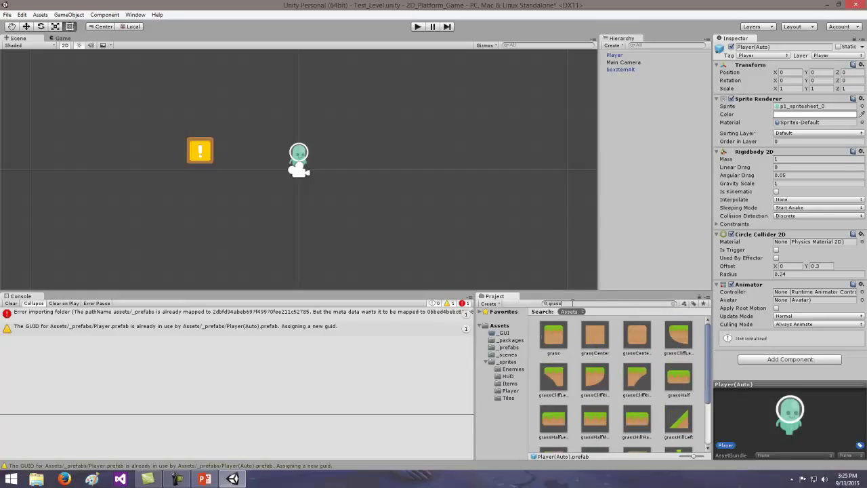
type("mid")
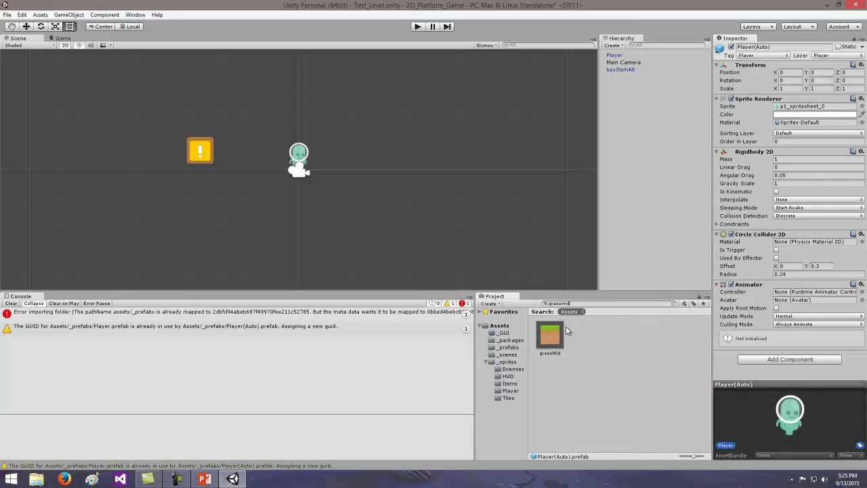
left_click(553, 342)
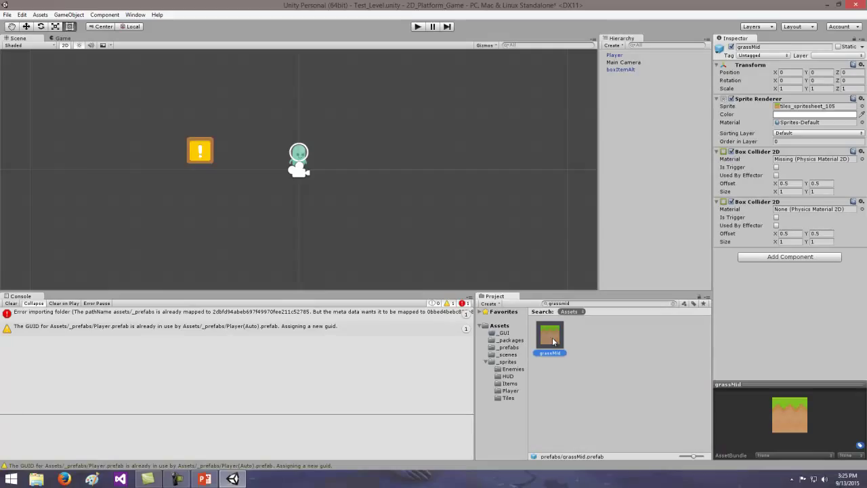
left_click_drag(553, 342, 306, 184)
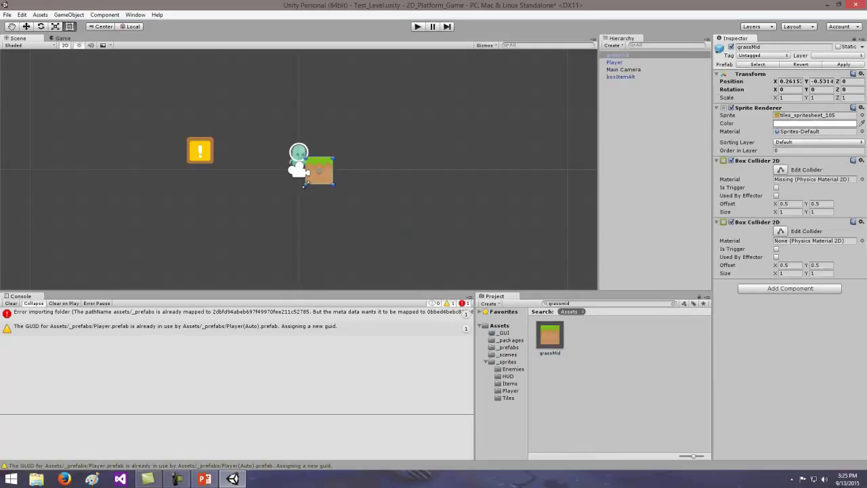
- Set the grassMid tile's position to X 0, Y 0
left_click(795, 80)
type("0")
key("Tab")
type("0")
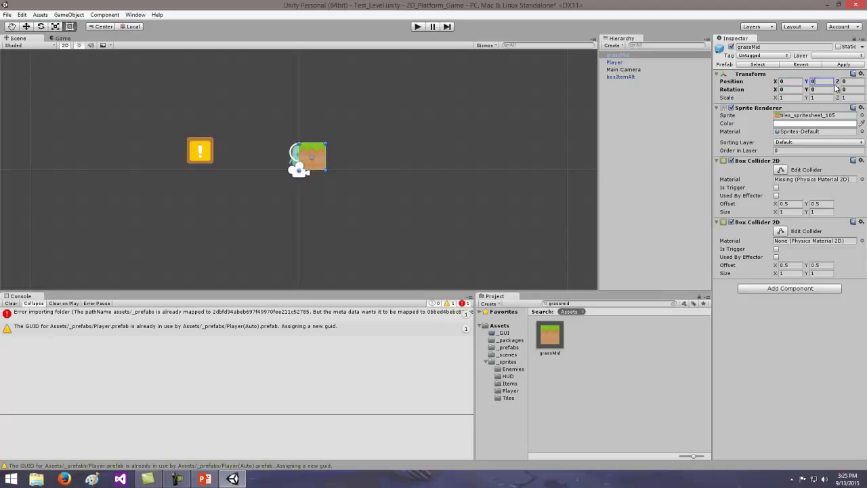
- Move the Player above the grassMid tile to about X 0.47, Y 1.65, and reselect grassMid
left_click(615, 63)
left_click_drag(295, 154, 307, 112)
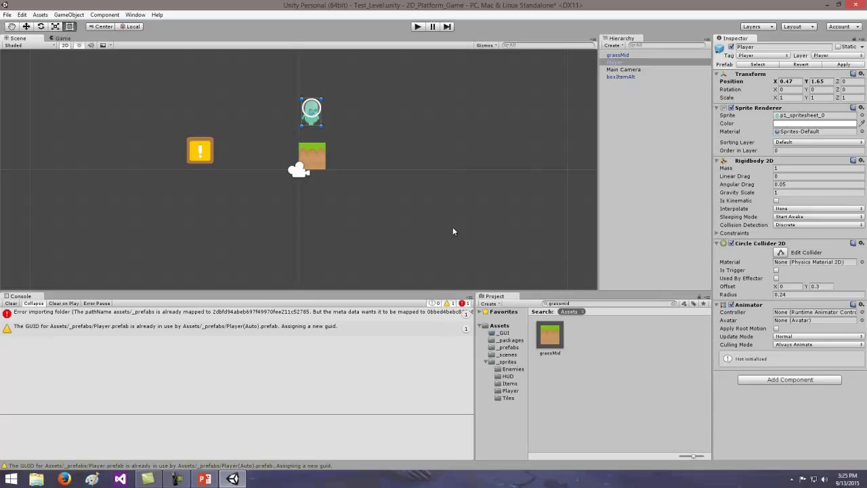
key("ctrl+z")
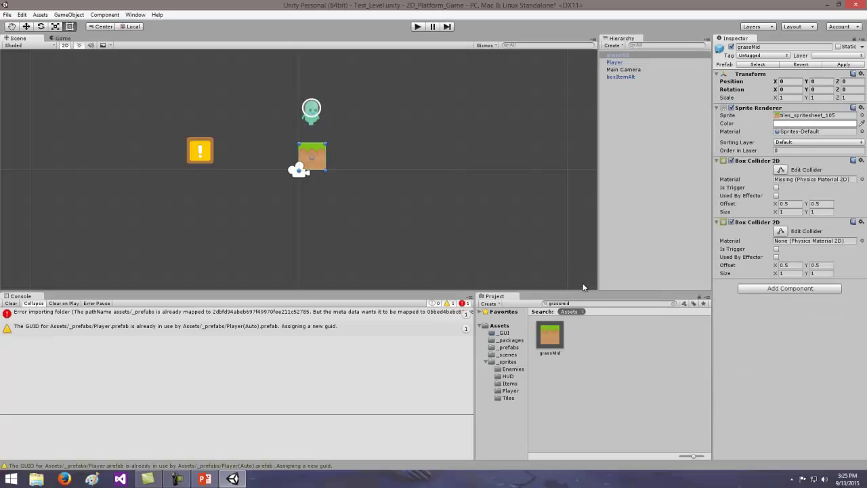
- Search the project assets for "grasscen" and place the grassCenter prefab just below grassMid at about X 0.01, Y -1.07
left_click(579, 303)
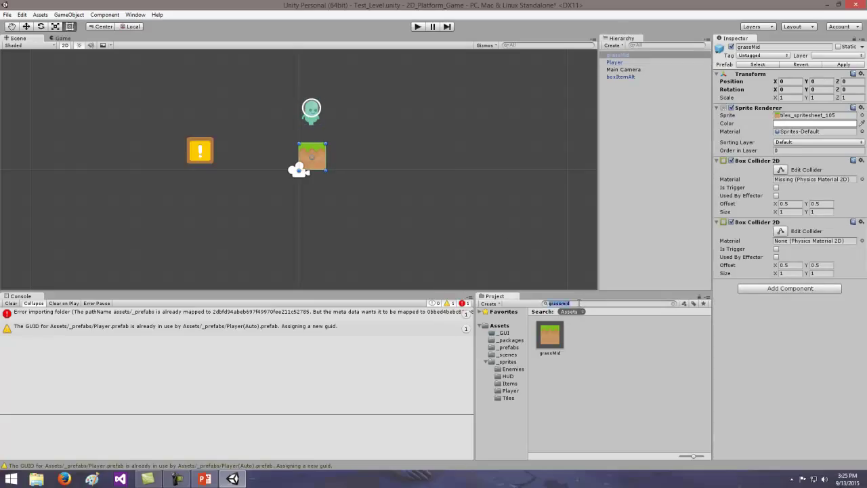
type("grass")
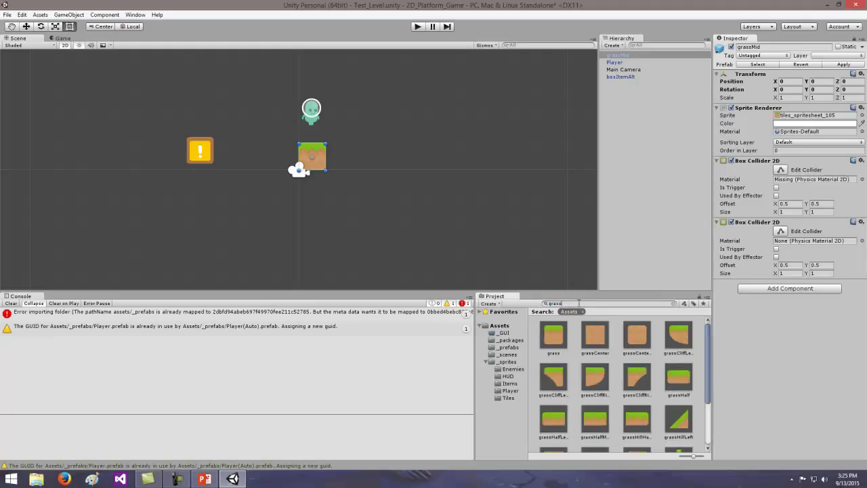
type("cen")
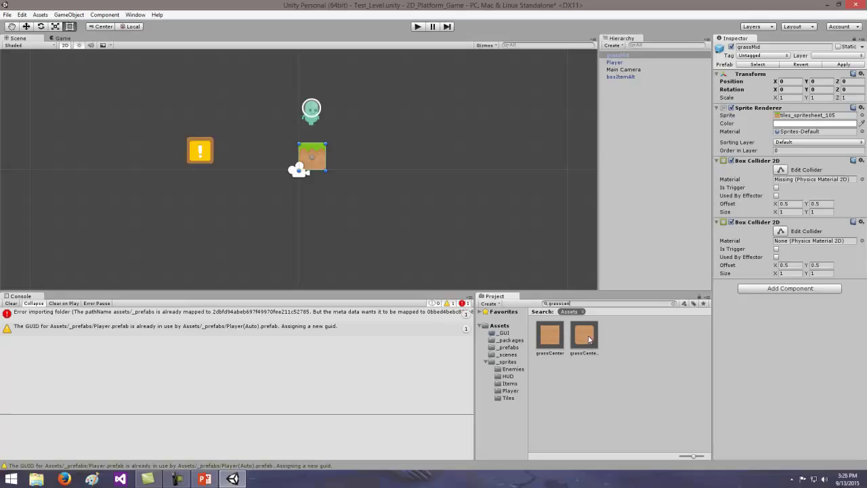
left_click_drag(552, 338, 299, 199)
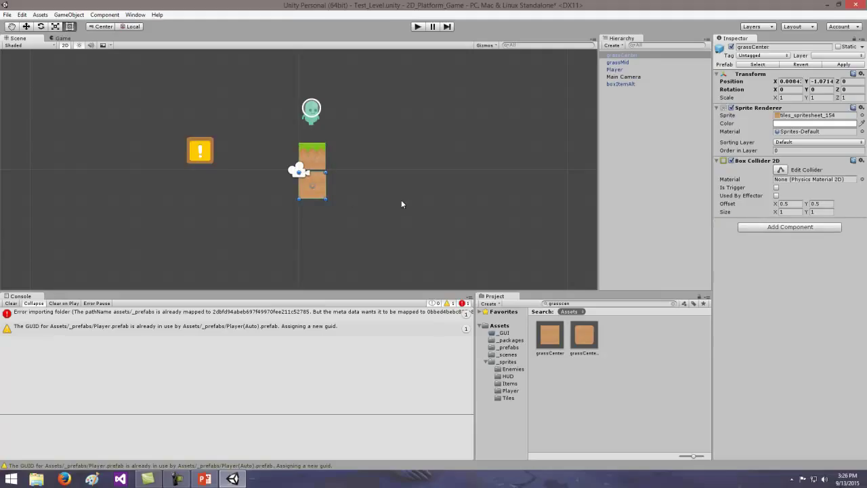
- Move the Main Camera clear of the tiles by setting its X position to -2
left_click(622, 77)
left_click(300, 172)
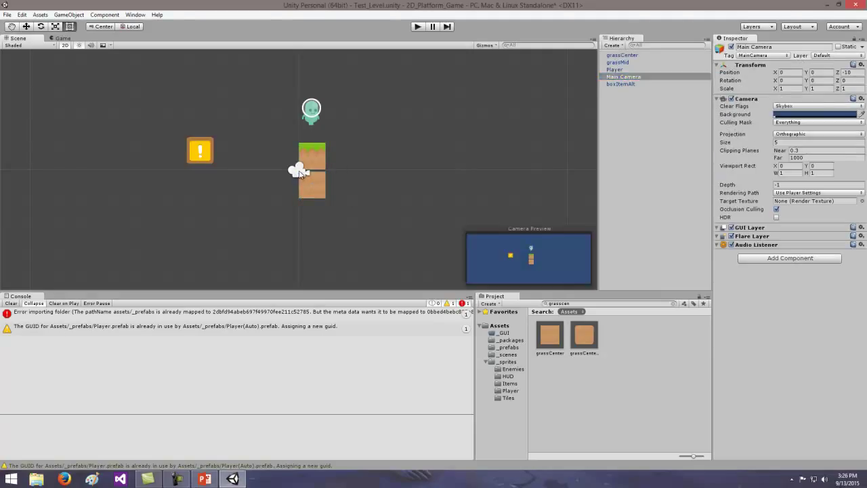
left_click(300, 172)
type("-2")
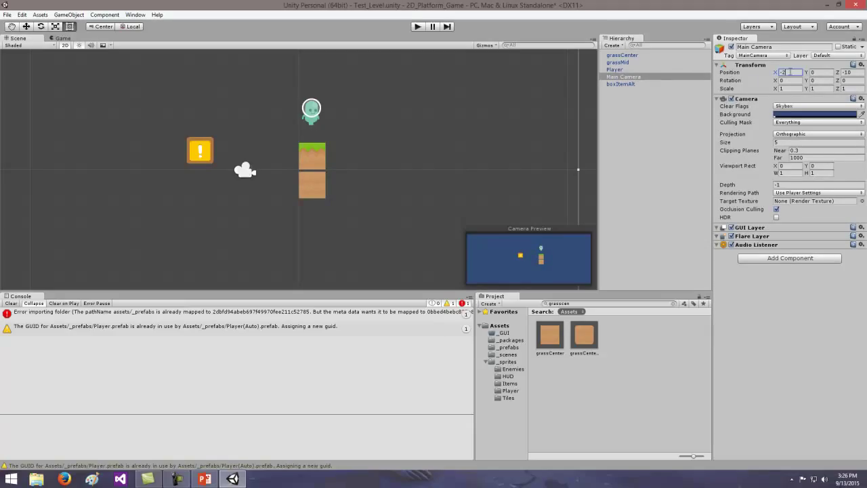
- Align the grassCenter tile directly under grassMid by setting its Y position to -1
left_click(304, 188)
left_click(311, 189)
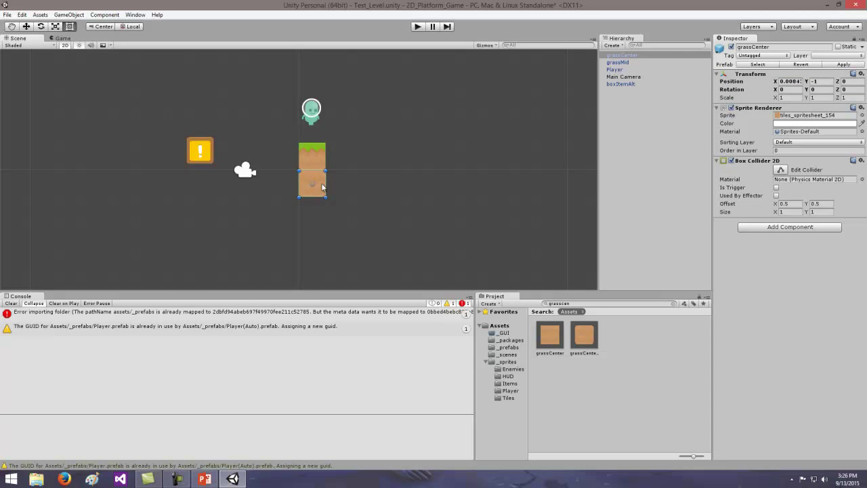
left_click(313, 185)
- Open the Snap settings, snap grassCenter on all axes, and park the settings window in an empty part of the Scene view
left_click(23, 14)
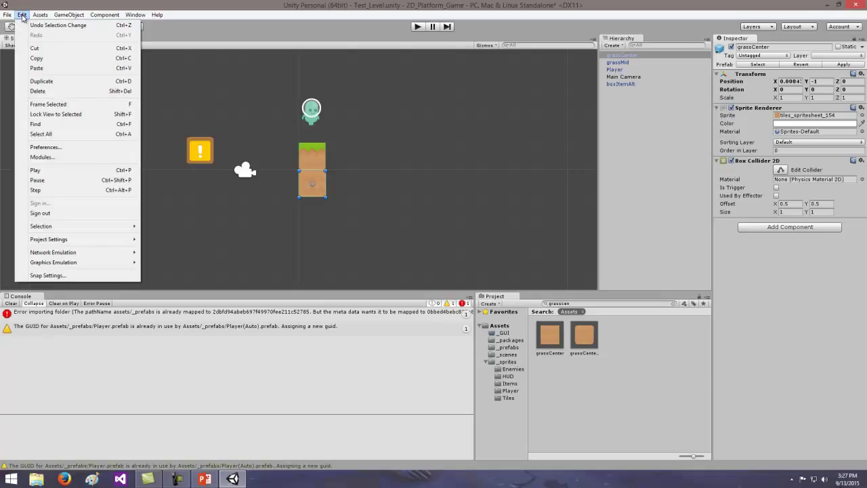
left_click(59, 275)
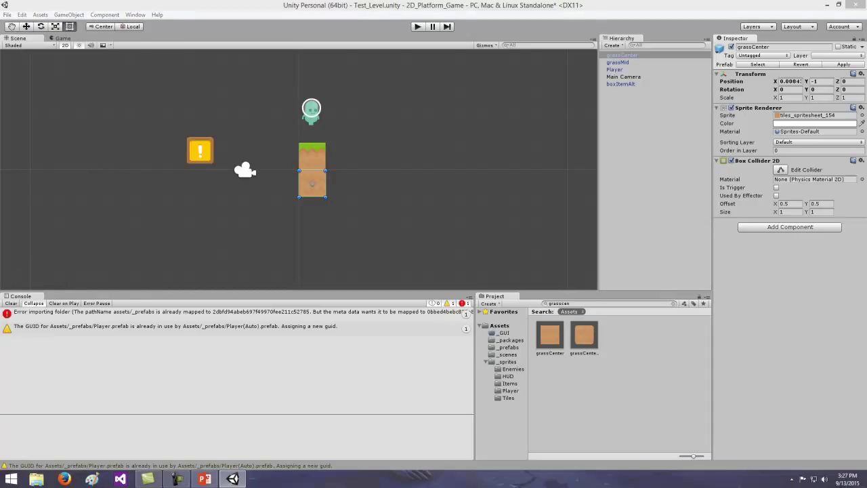
key("alt+Tab")
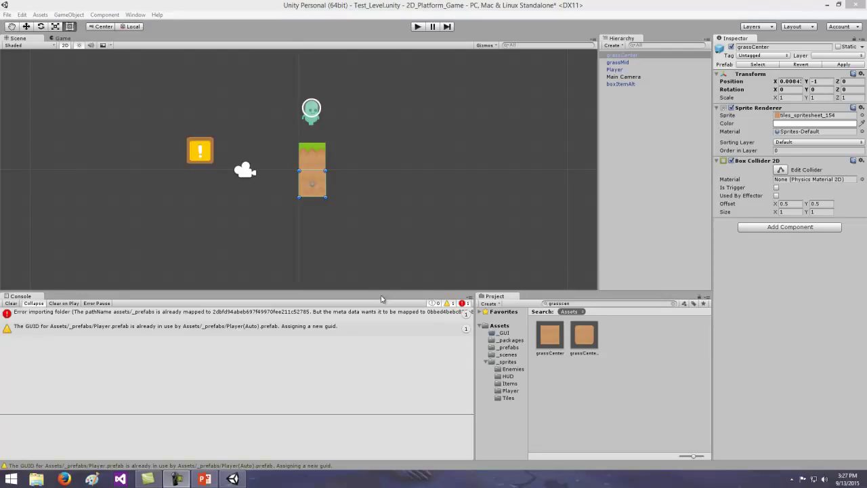
key("alt+Tab")
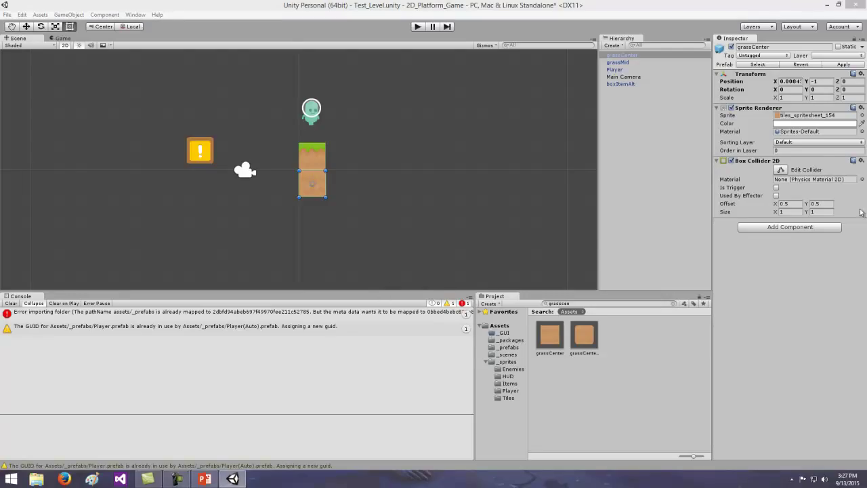
left_click_drag(415, 183, 431, 134)
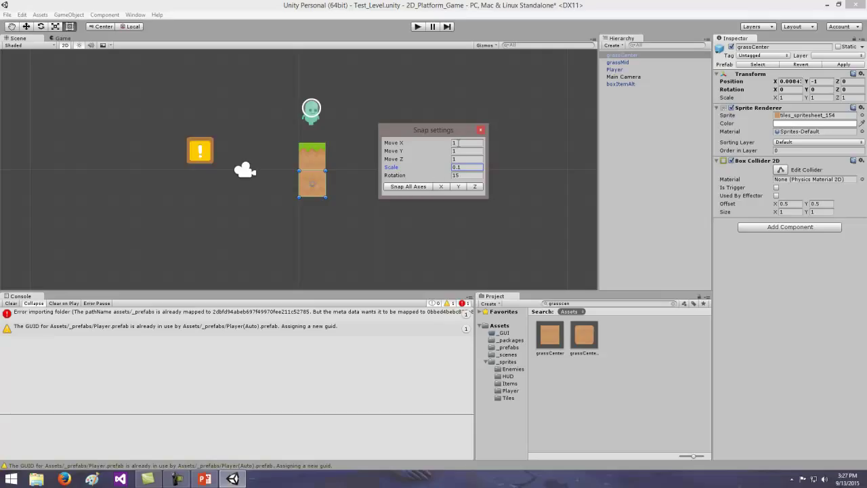
left_click(404, 188)
left_click_drag(435, 131, 115, 74)
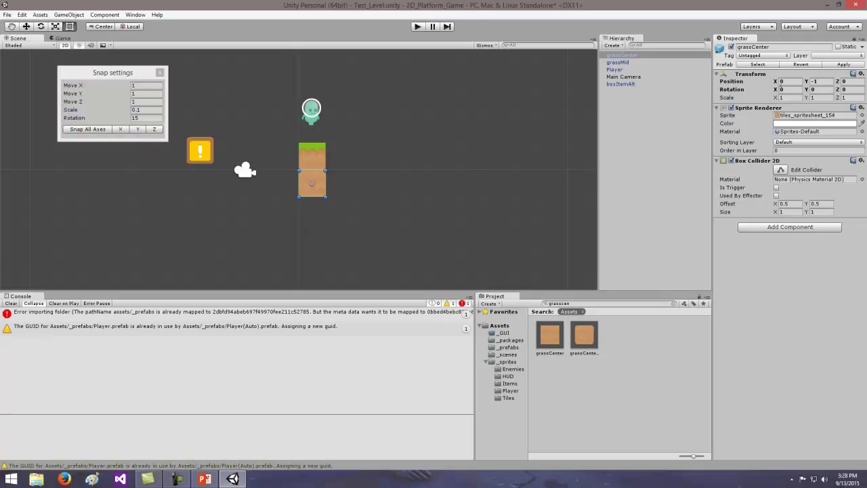
left_click(809, 84)
- Duplicate grassMid and grassCenter together, move the copies beside the originals, and snap them on all axes to X 1
left_click(315, 157)
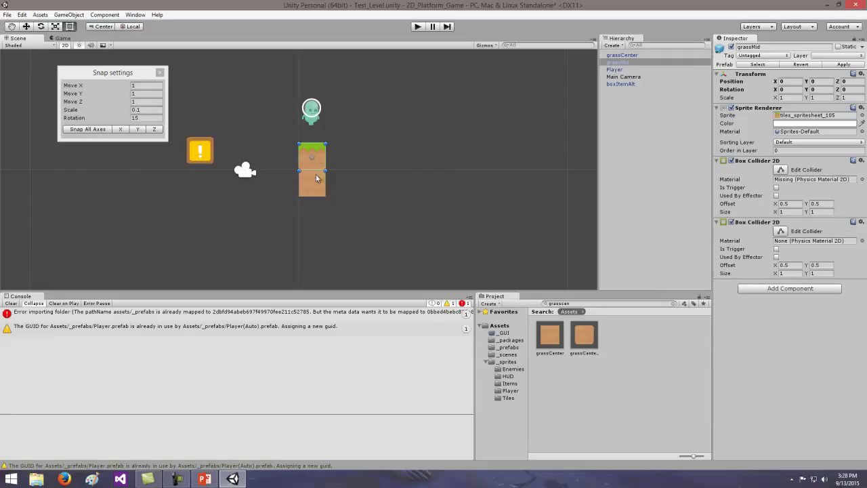
left_click(317, 188, "shift")
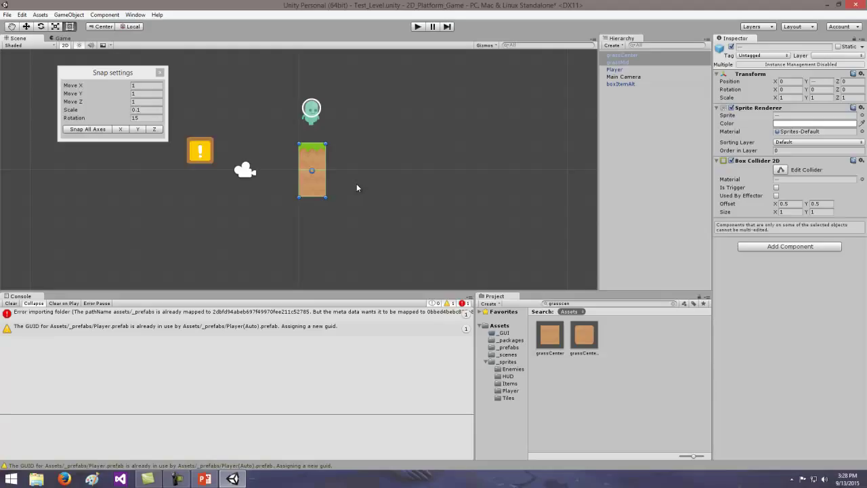
key("ctrl+d")
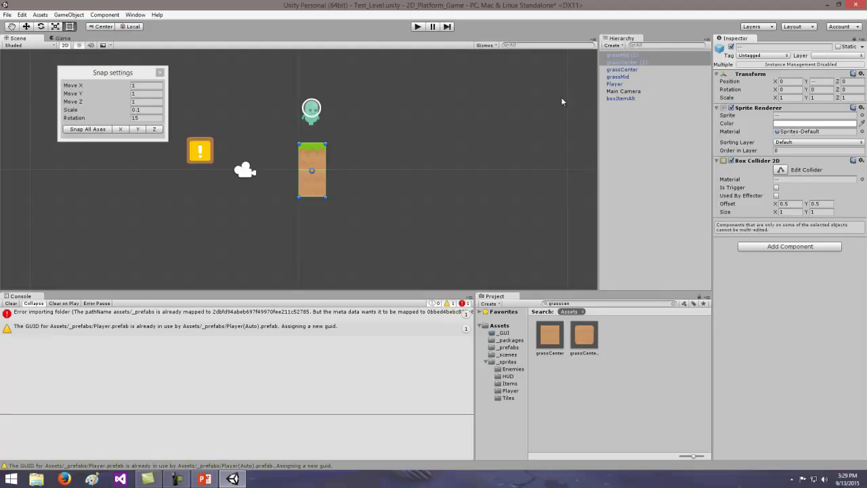
left_click_drag(313, 157, 345, 153)
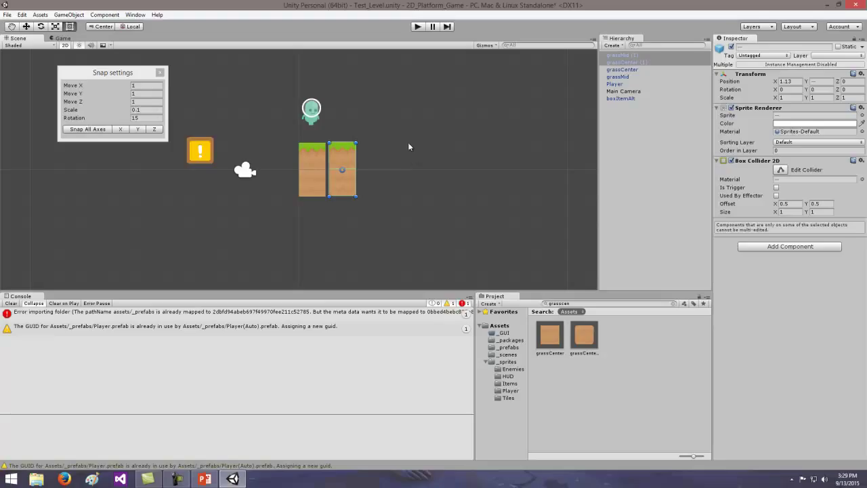
left_click_drag(347, 156, 343, 157)
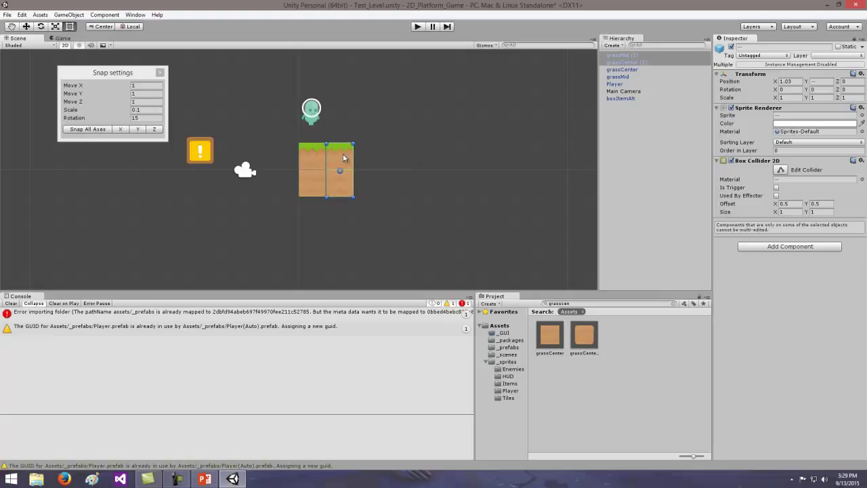
left_click(88, 129)
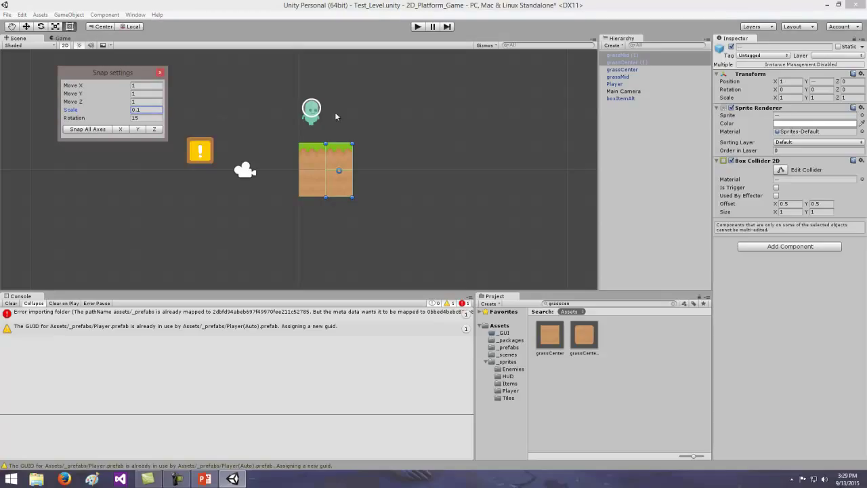
- Check the snapped position of each of the four grass tiles one by one in the scene
left_click(346, 161)
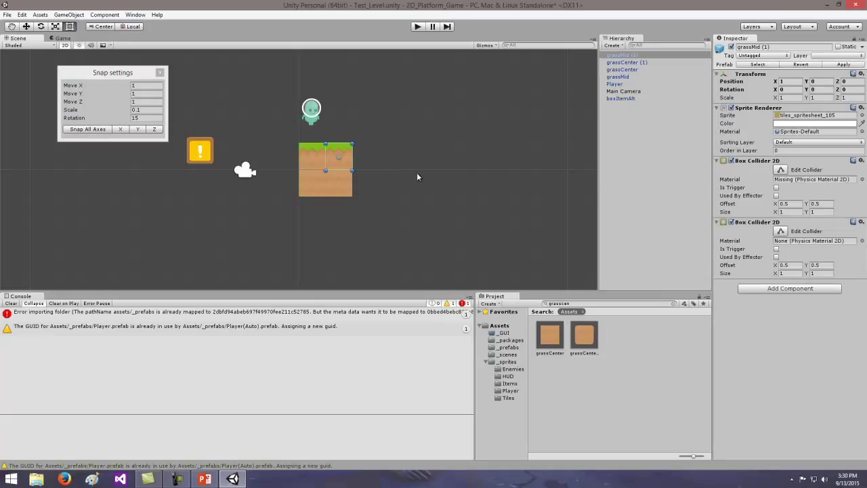
left_click(342, 188)
left_click(320, 184)
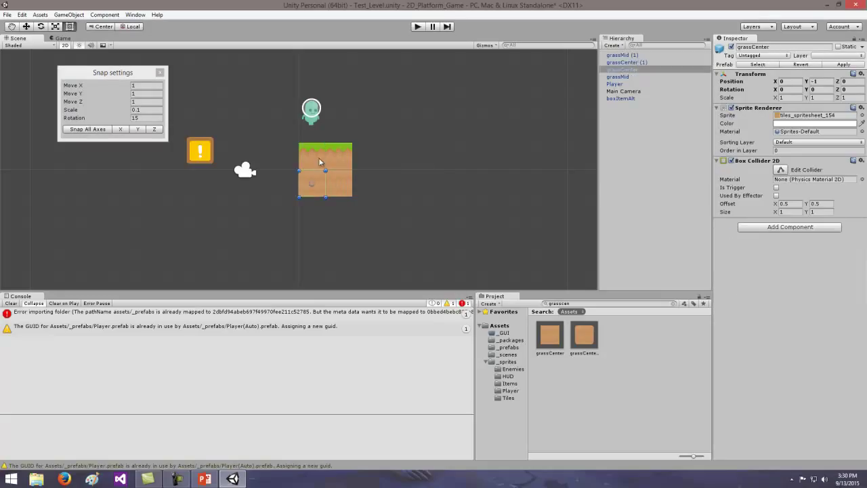
left_click(318, 156)
left_click(340, 181)
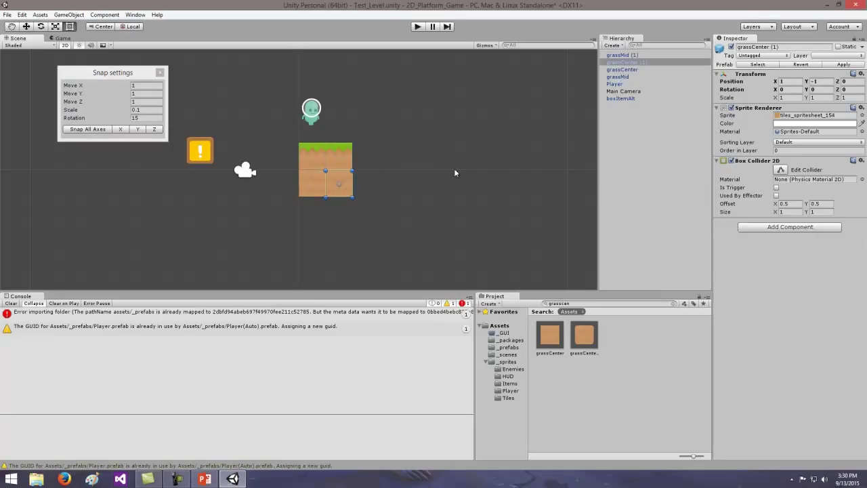
left_click(455, 173)
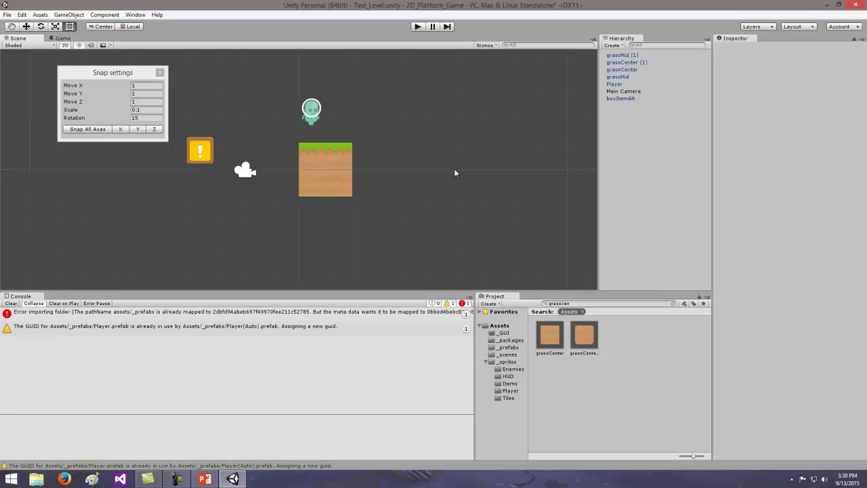
left_click(314, 157)
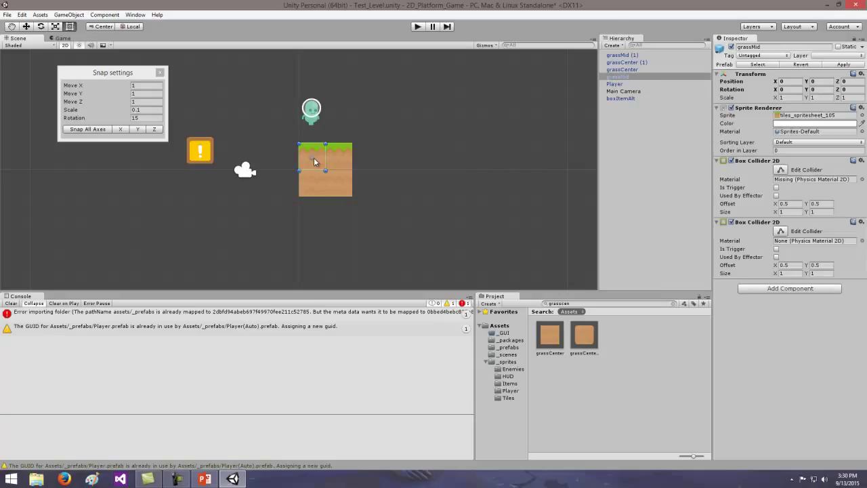
- Duplicate grassMid, grassCenter and grassMid (1), move the copies beside the block, and undo the move
left_click(311, 184, "shift")
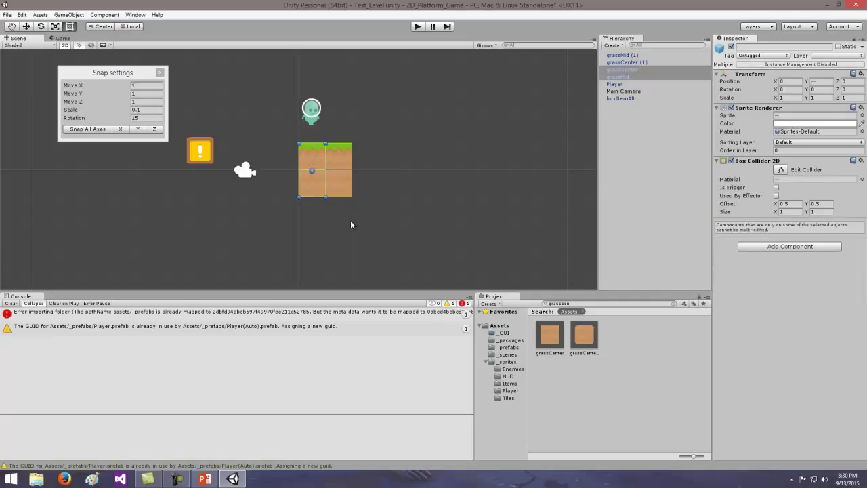
left_click(340, 162, "shift")
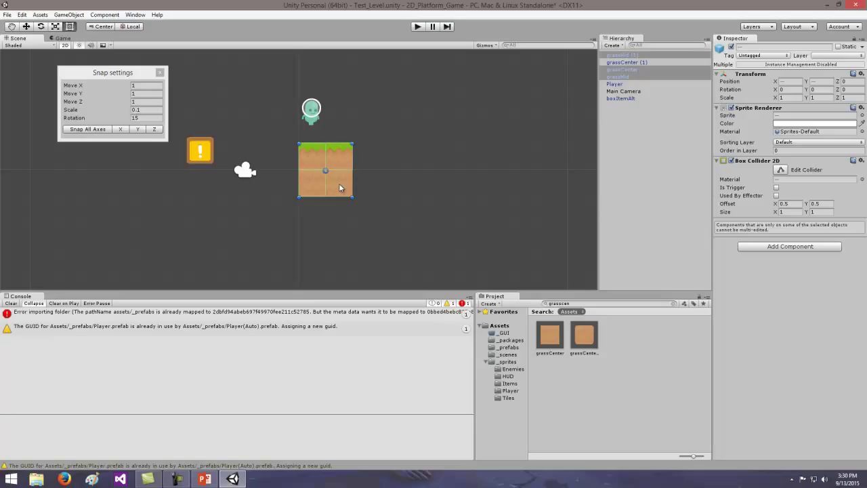
key("ctrl+d")
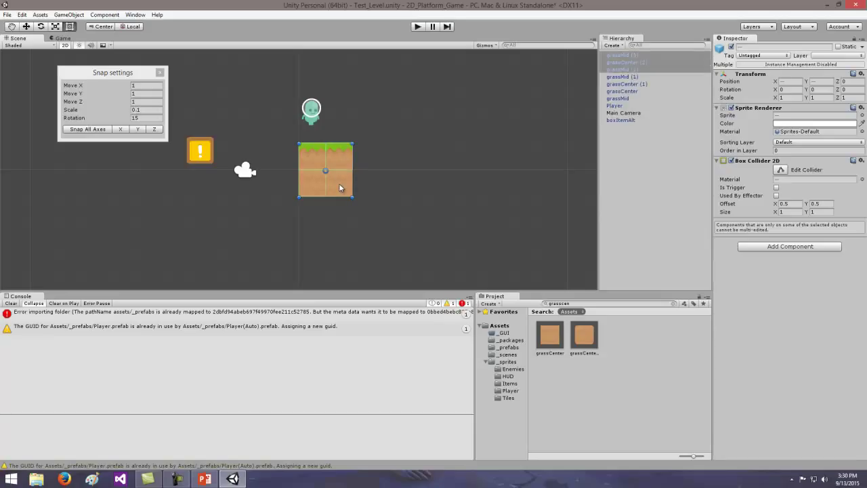
left_click_drag(316, 164, 370, 161)
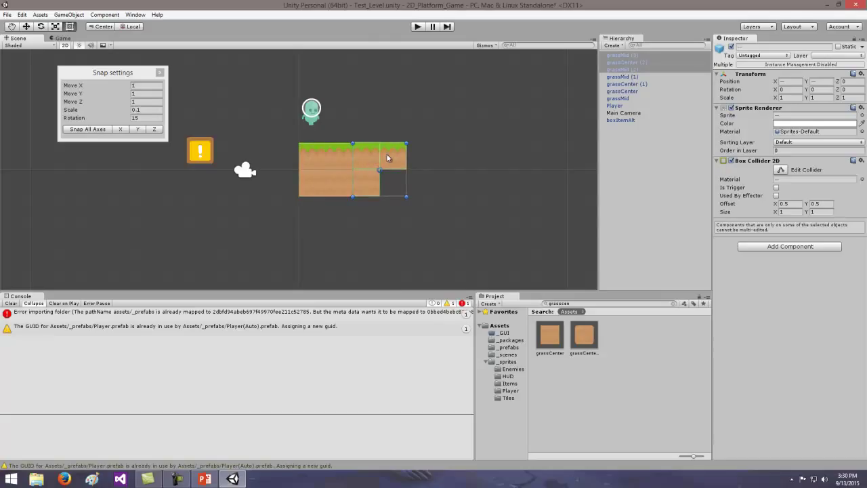
key("ctrl+z")
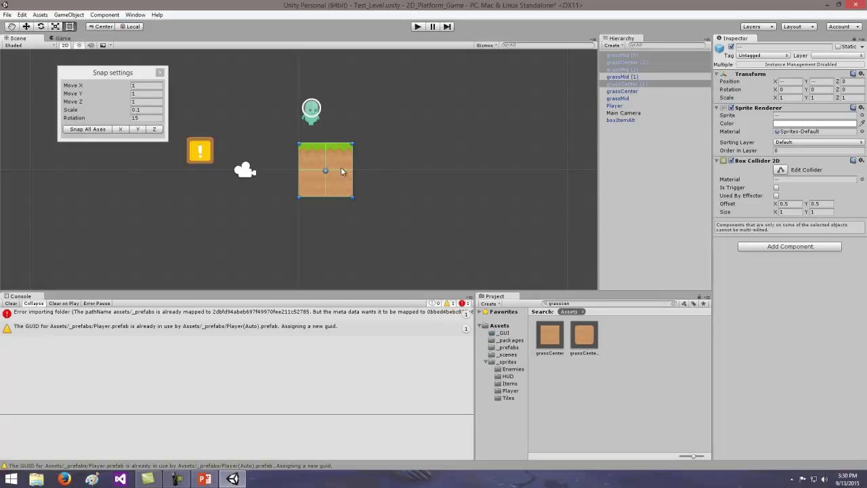
- Duplicate the two-by-two block of grass tiles, place the copies directly beside it, and snap them on all axes
key("ctrl+d")
left_click_drag(341, 172, 399, 156, "ctrl")
left_click(105, 132)
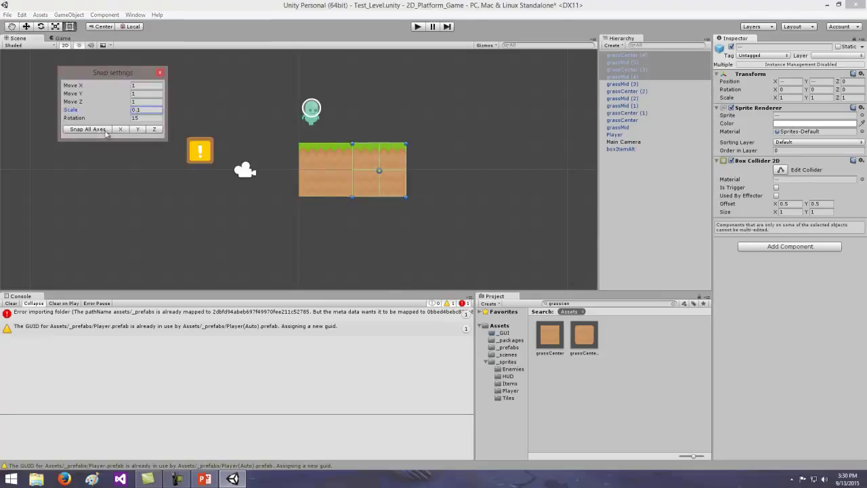
- Duplicate the four-by-two platform of grass tiles, move the copies to its right end, and snap them on all axes
left_click(311, 161)
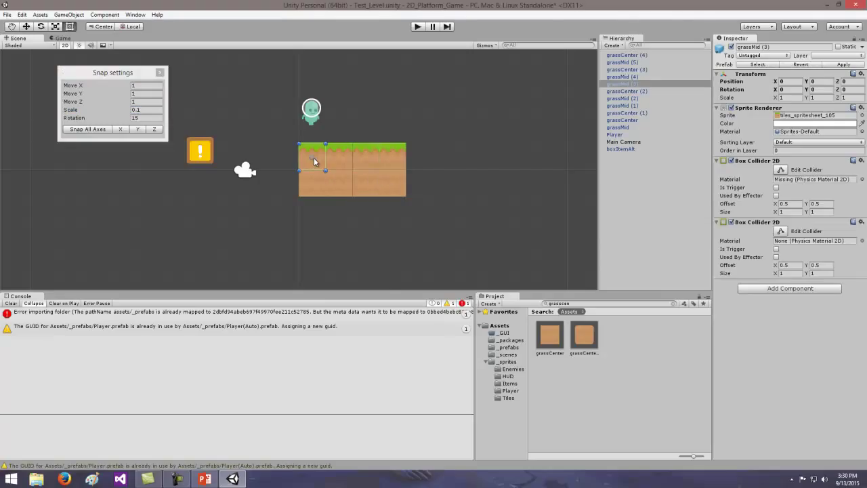
left_click(342, 158, "shift")
left_click(369, 160, "shift")
left_click(391, 161, "shift")
left_click(398, 178, "shift")
left_click(359, 184, "shift")
left_click(332, 184, "shift")
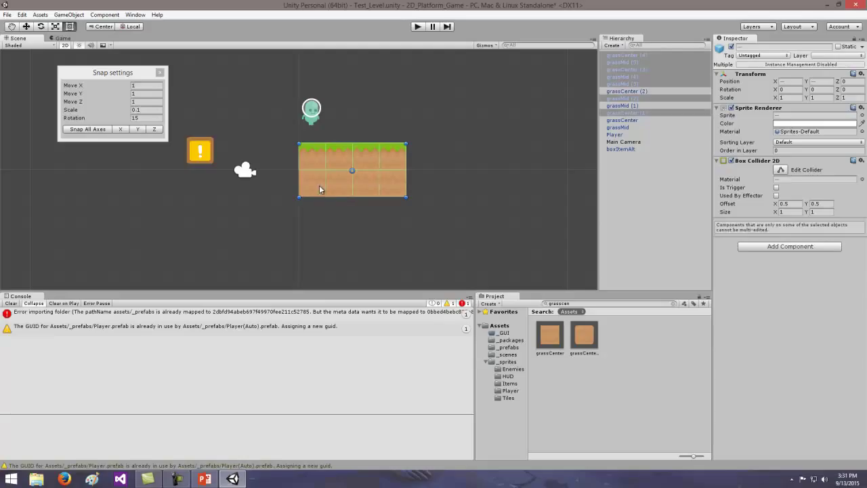
left_click(317, 185, "shift")
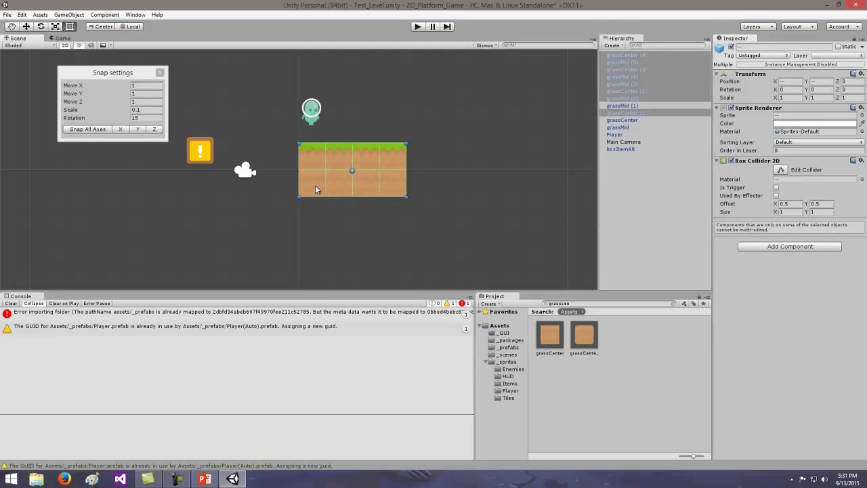
key("ctrl+d")
left_click_drag(319, 161, 432, 163)
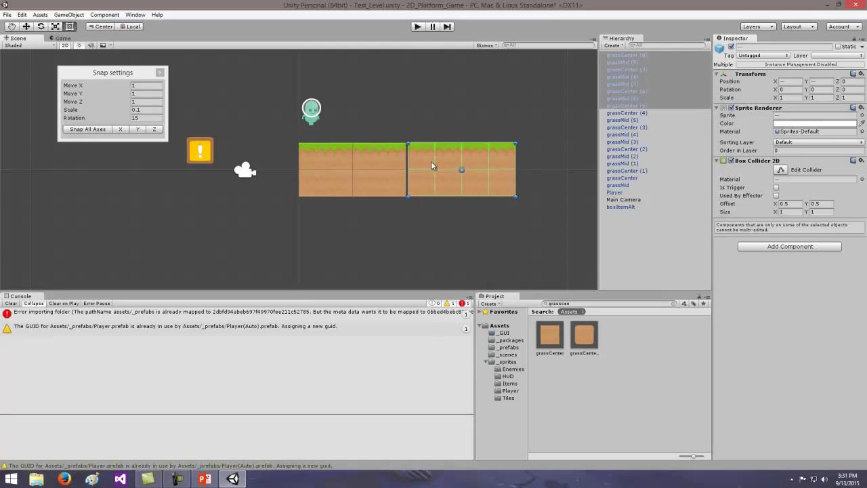
left_click(97, 130)
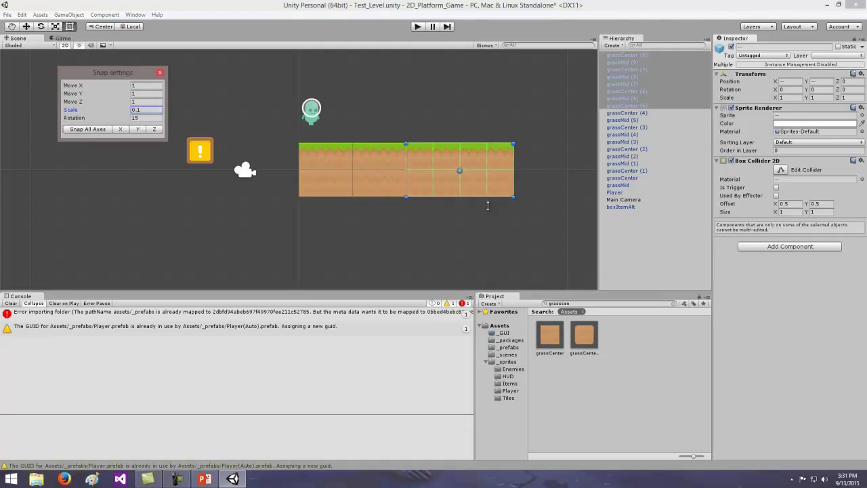
- Duplicate the platform's leftmost two-by-two tile block, move the copies to the far right end, and snap them on all axes
left_click(314, 161)
left_click_drag(315, 161, 321, 189, "shift")
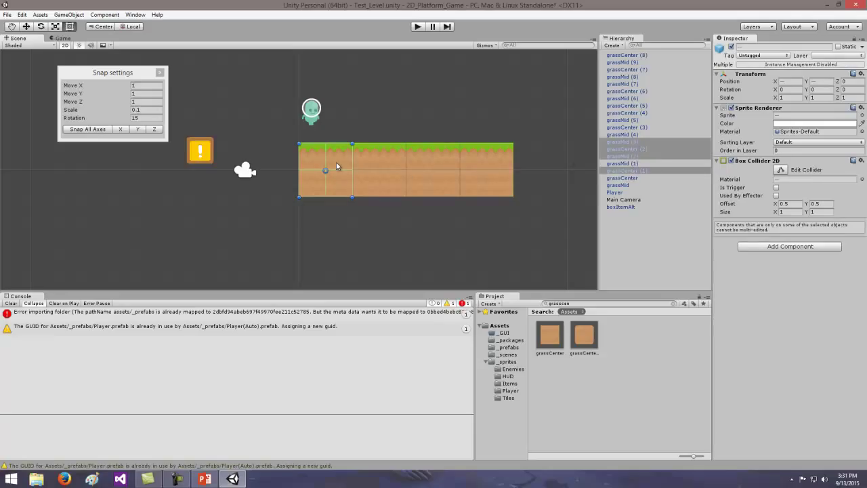
key("ctrl+d")
left_click_drag(336, 165, 551, 155)
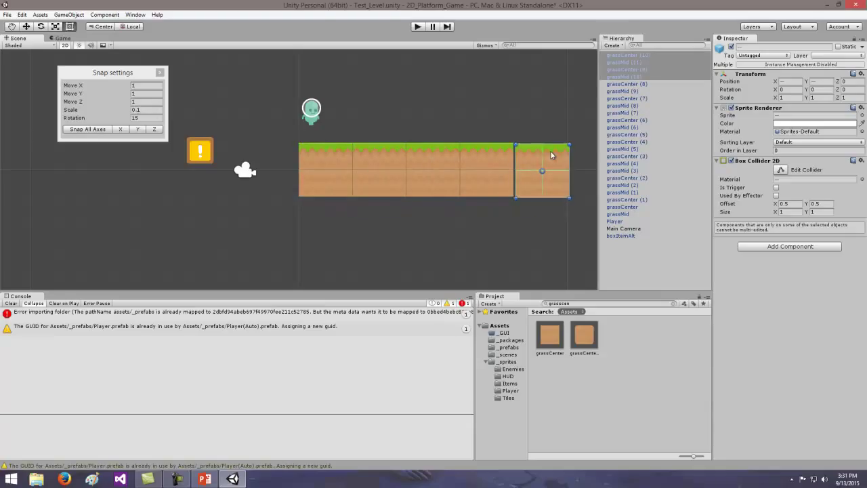
left_click(84, 128)
- Pull the overlapping grassMid (3) tile off the platform's left corner to expose the tile beneath, and delete grassMid (3)
left_click(623, 172)
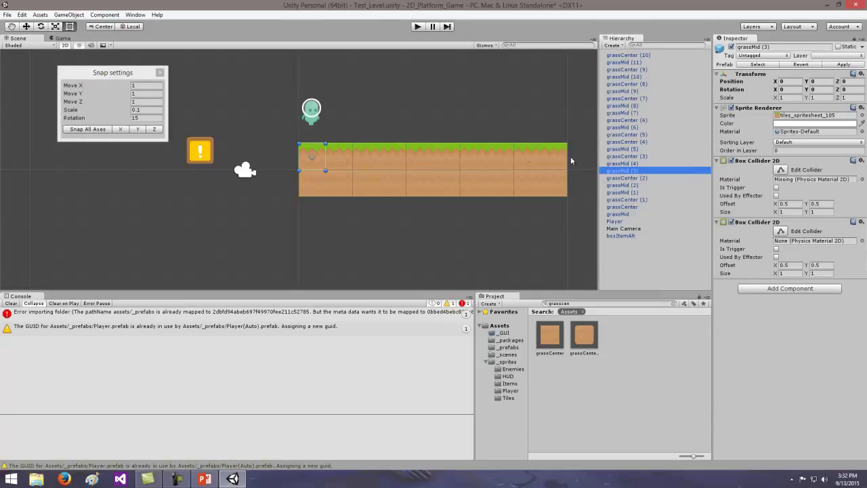
left_click_drag(303, 156, 255, 130)
left_click(312, 157)
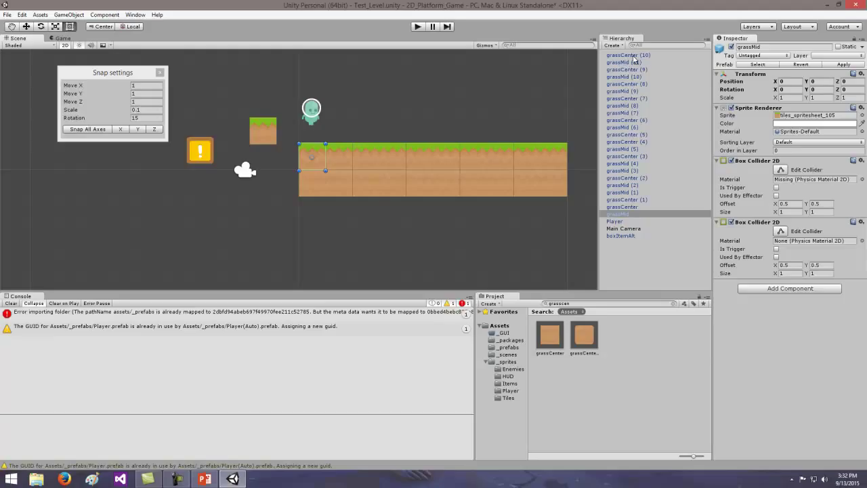
left_click(266, 133)
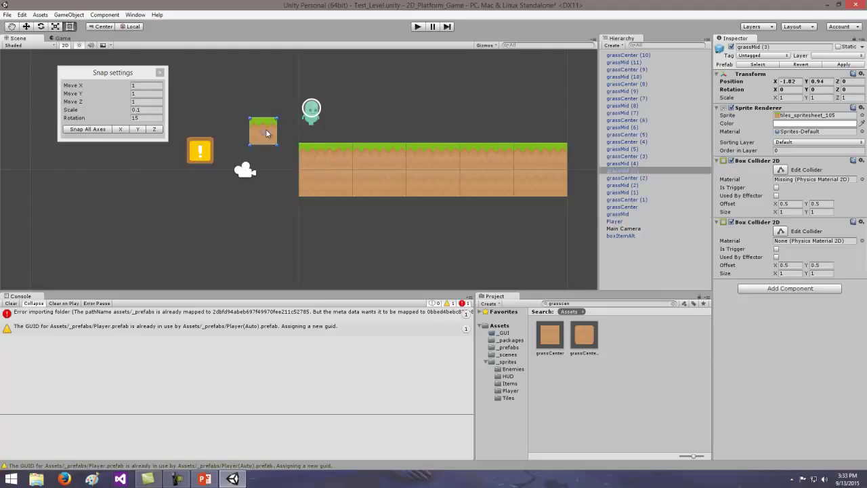
right_click(629, 170)
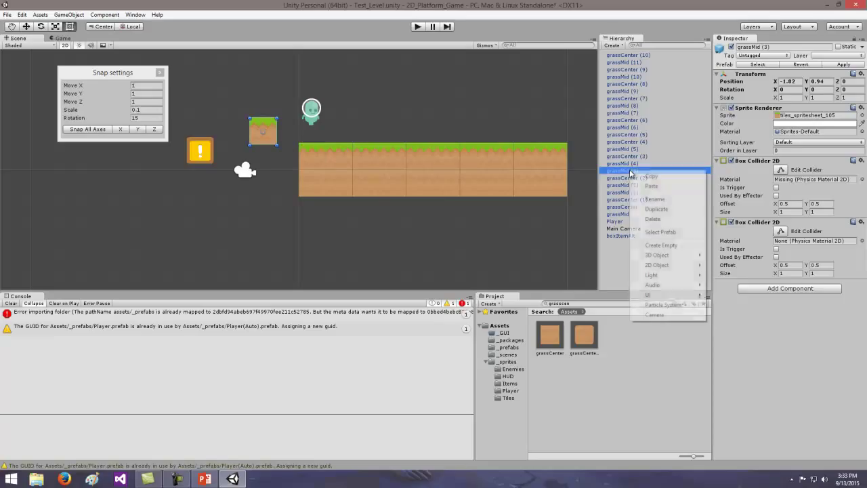
left_click(652, 218)
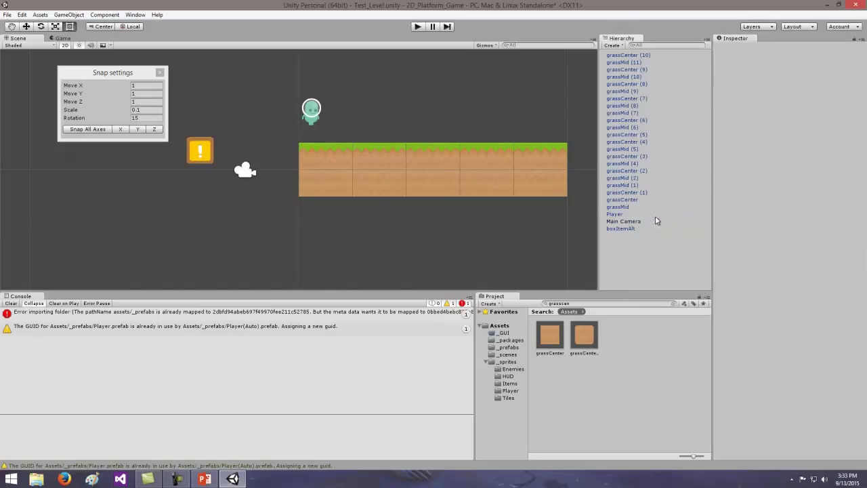
- Inspect grassMid (11) and grassMid (2) to compare their placement along the platform
left_click(632, 62)
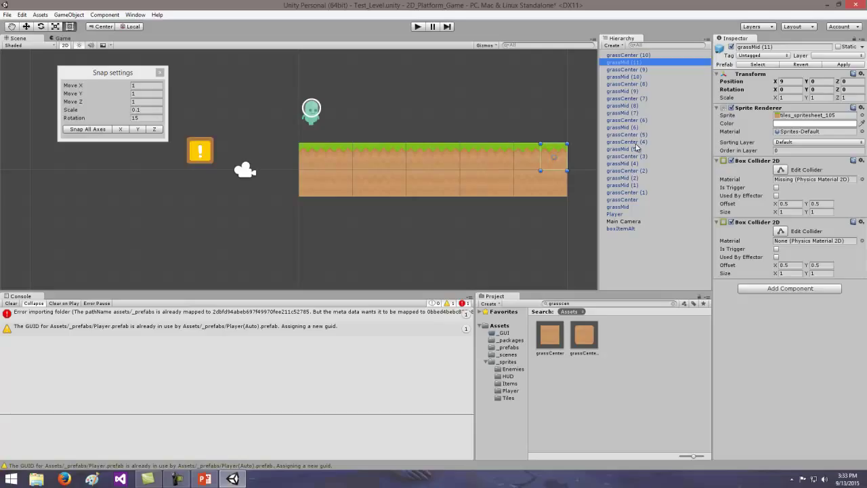
left_click(412, 203)
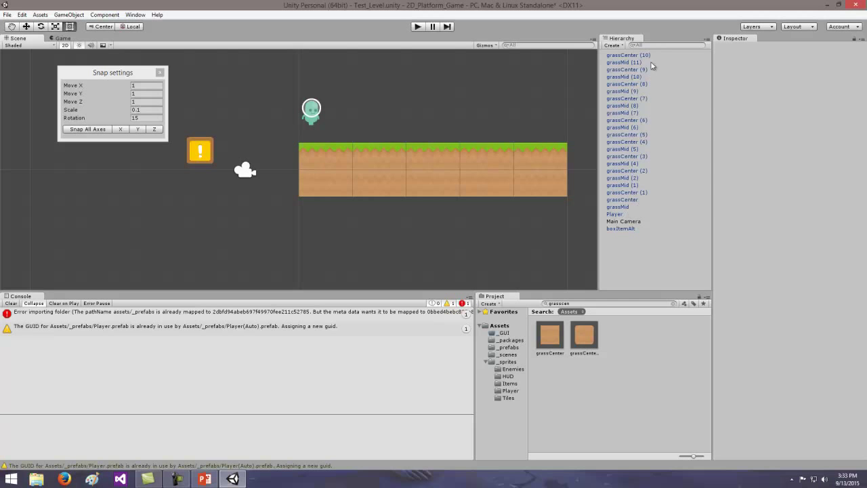
left_click(620, 179)
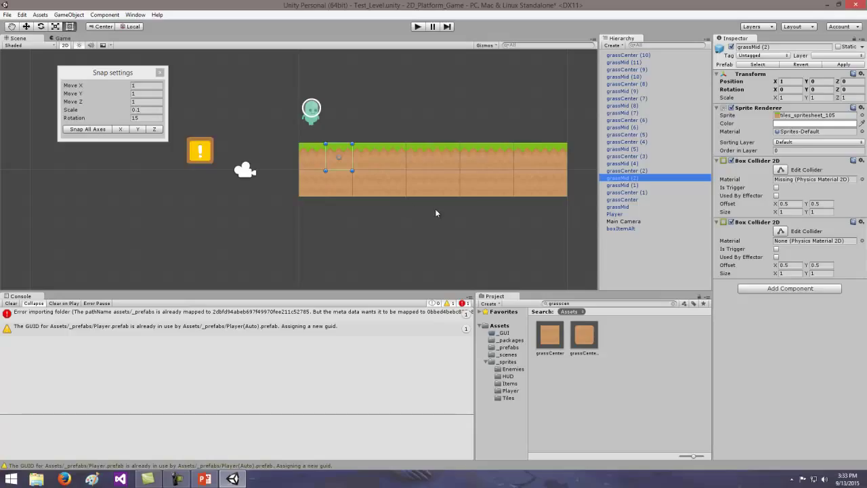
- Multi-select the visible grass tiles across the platform, except those in its leftmost column, and delete them together
left_click(367, 127)
left_click_drag(361, 130, 408, 177)
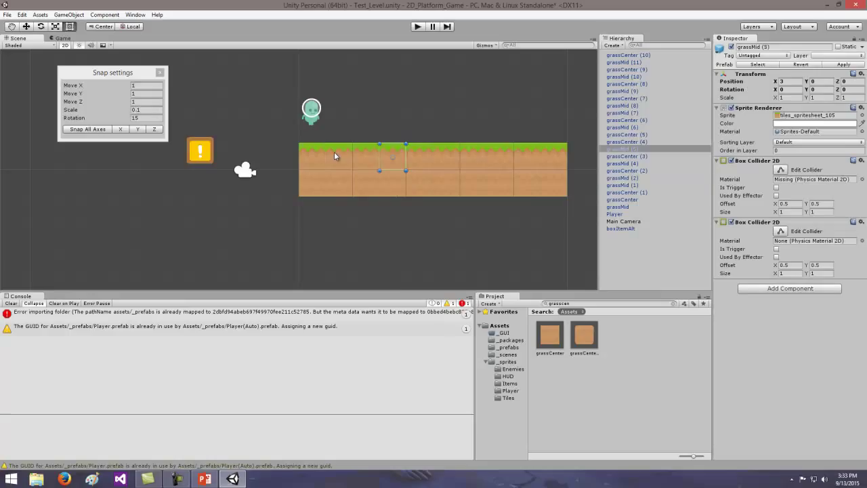
left_click(334, 156)
left_click(344, 188, "shift")
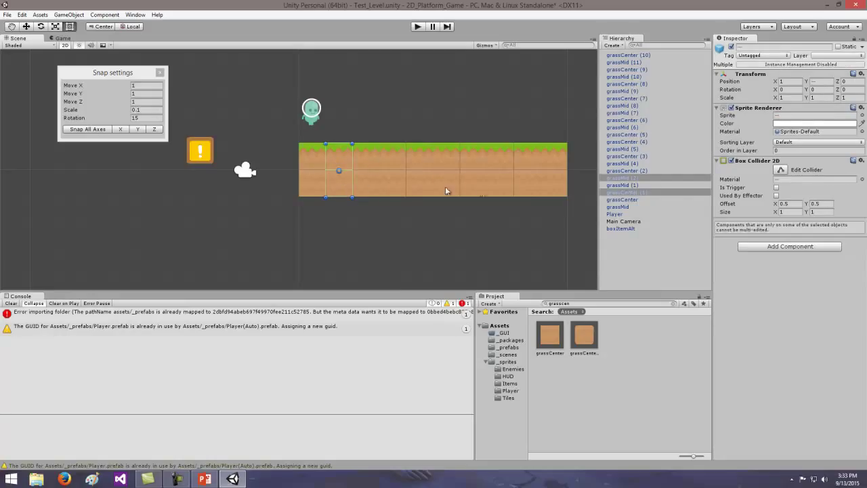
left_click(554, 183, "shift")
left_click(365, 178, "shift")
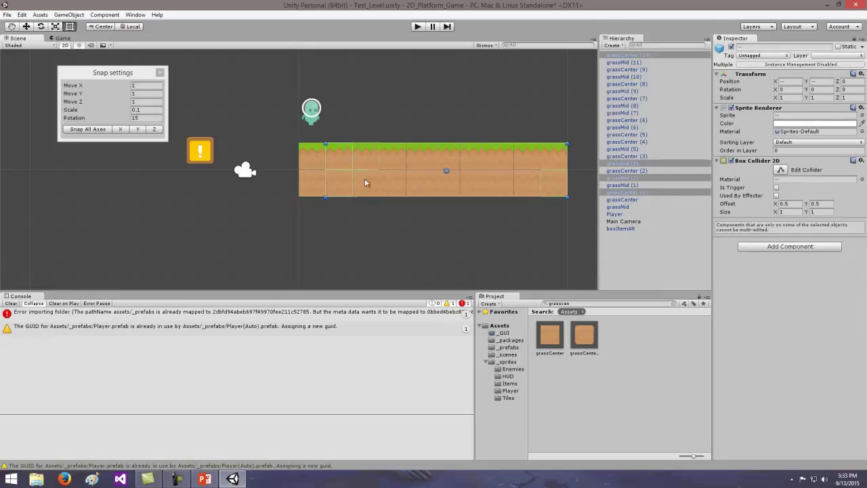
left_click(372, 160, "shift")
left_click(393, 161, "shift")
left_click(412, 156, "shift")
left_click(433, 181, "shift")
left_click(450, 164, "shift")
left_click(473, 160, "shift")
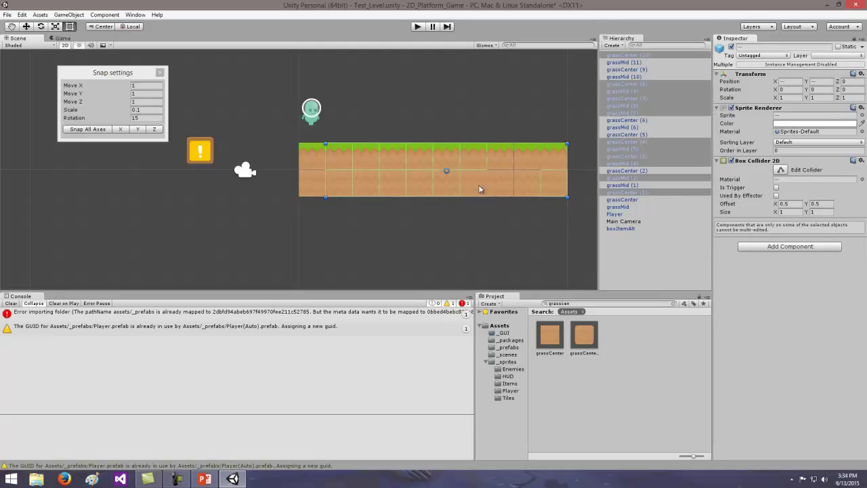
left_click(482, 189, "shift")
left_click(507, 184, "shift")
left_click(524, 161, "shift")
left_click(529, 188, "shift")
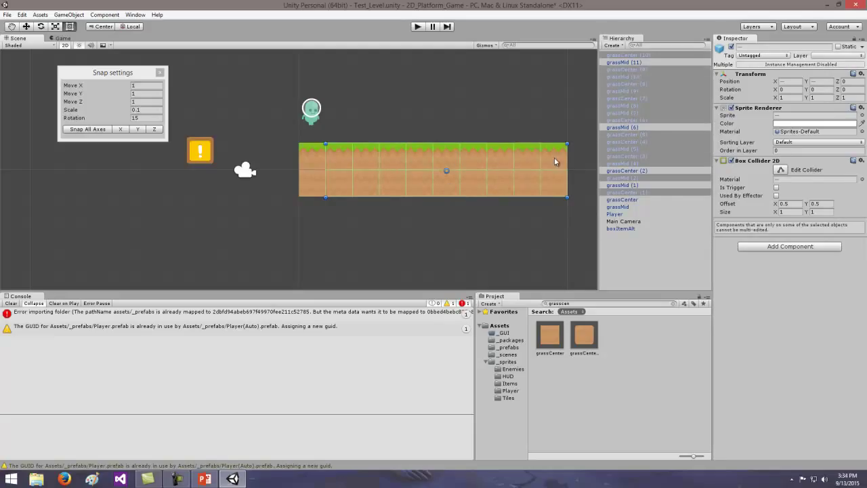
left_click(554, 157, "shift")
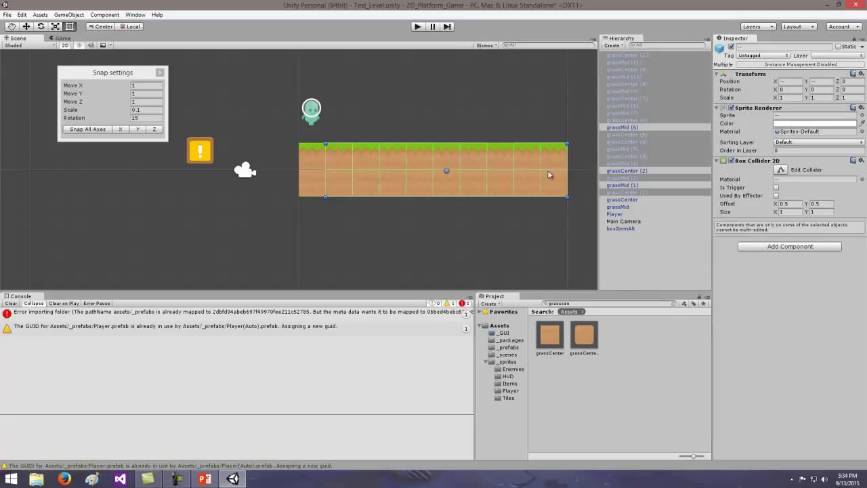
right_click(625, 156)
left_click(647, 203)
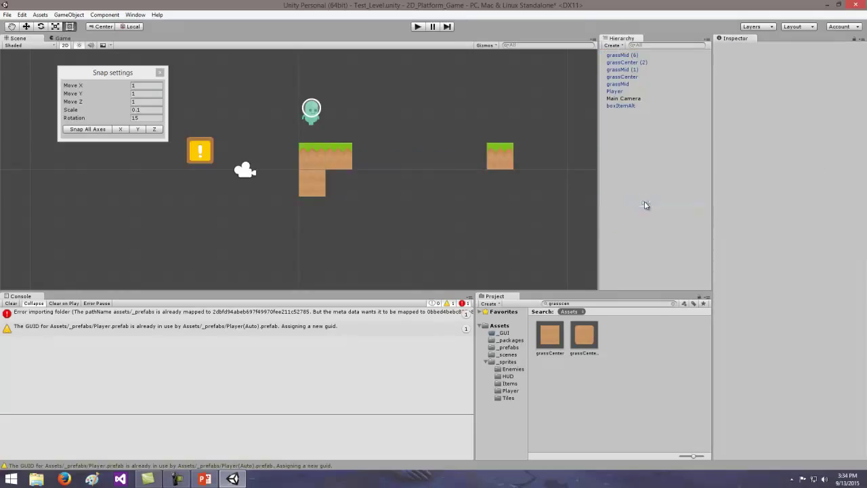
- Delete the leftover copies grassMid (1), grassMid (6) and grassCenter (2), keeping only the original grassMid and grassCenter
left_click(348, 161)
left_click(510, 163, "shift")
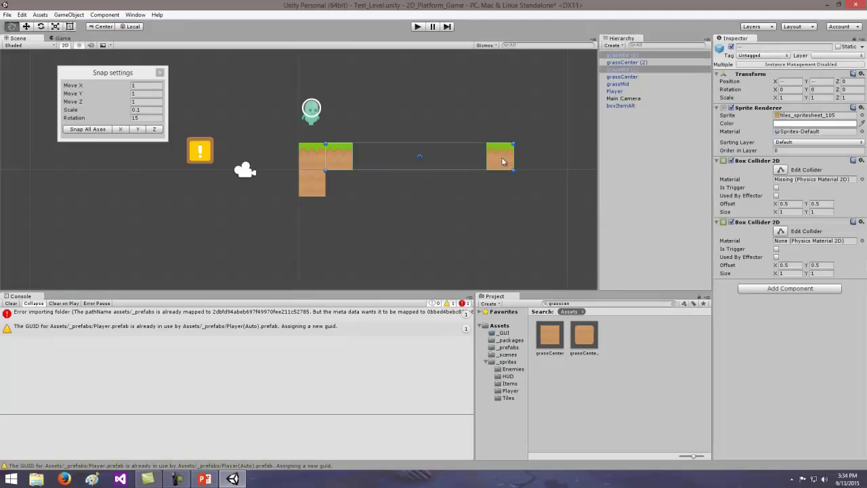
right_click(619, 71)
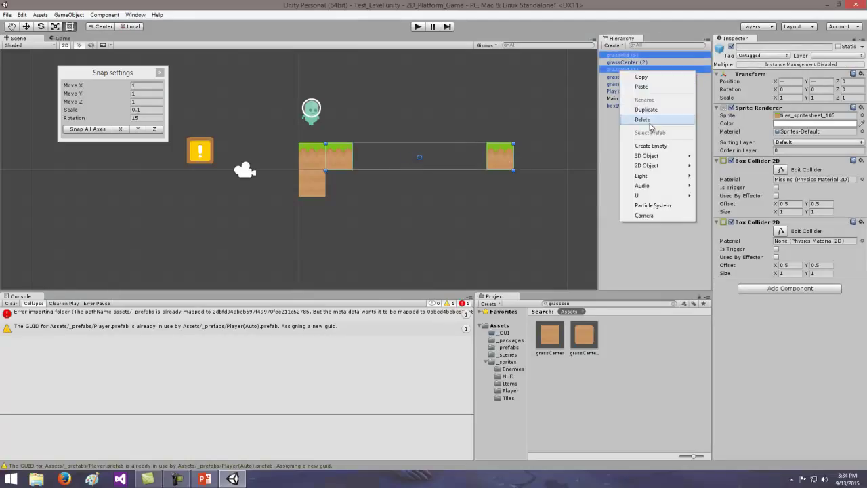
left_click(648, 123)
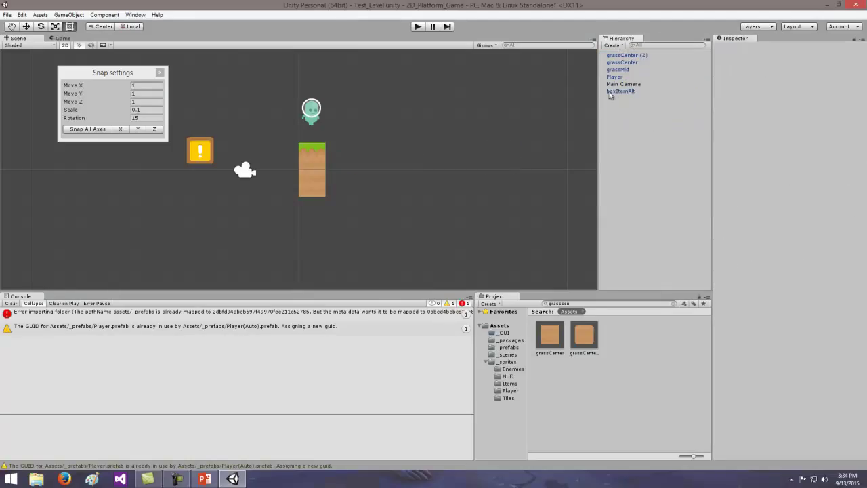
left_click(621, 57)
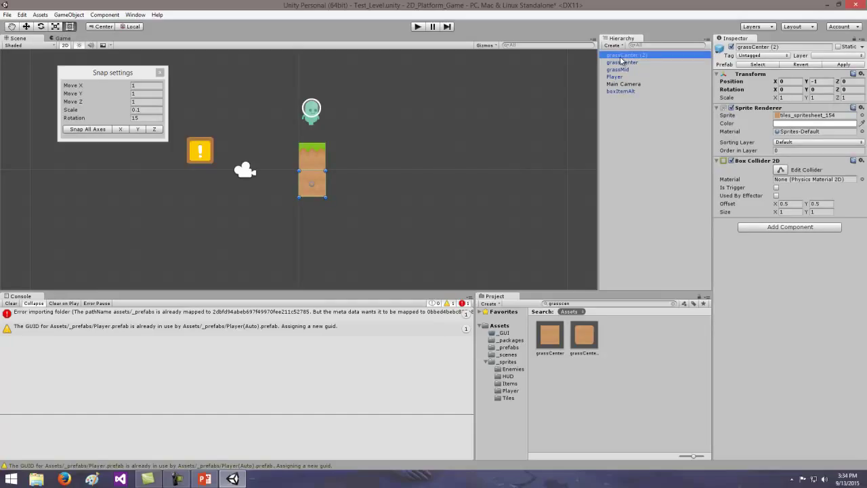
left_click(621, 62)
left_click(620, 56)
right_click(621, 56)
left_click(643, 106)
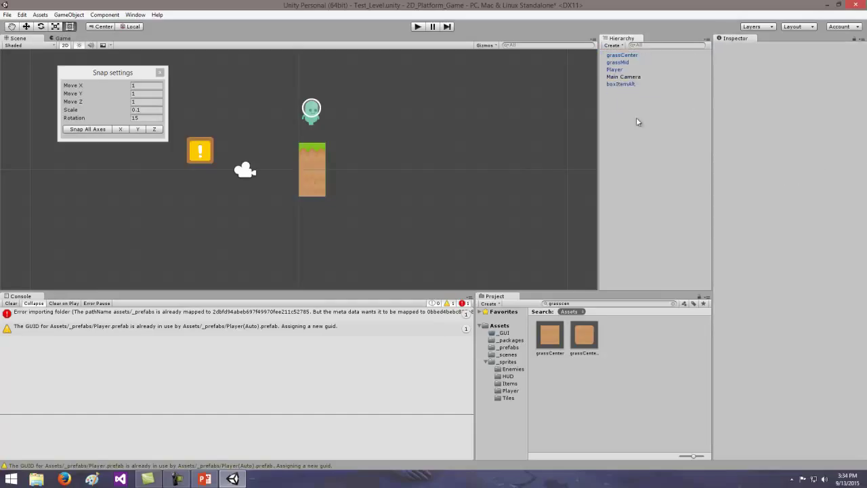
- Duplicate grassMid and grassCenter together, move the copies beside the originals as a second column, and snap them on all axes
left_click(323, 160)
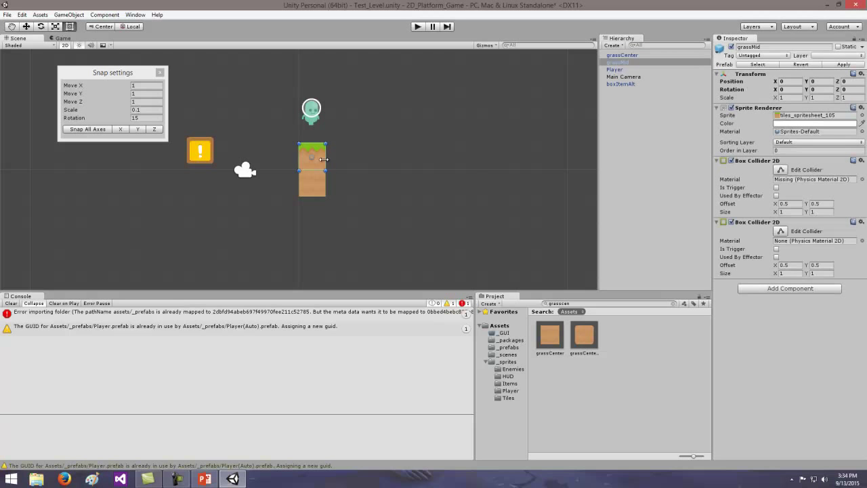
left_click(321, 160, "shift")
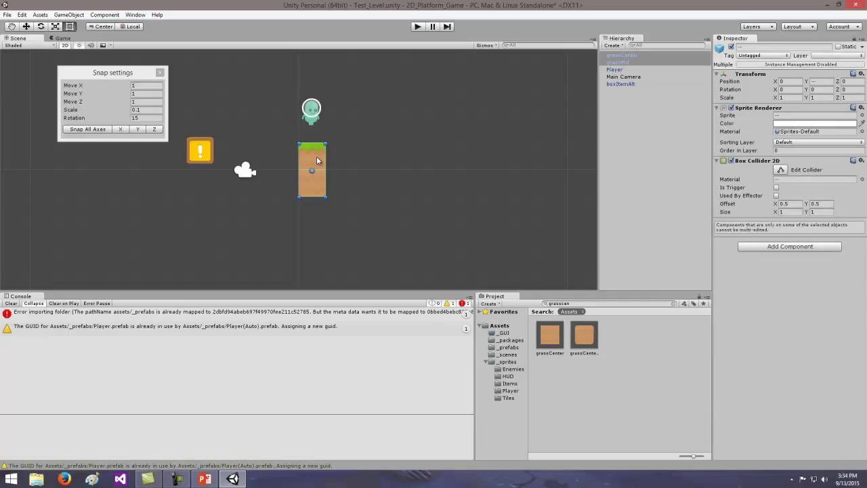
key("ctrl+d")
left_click_drag(316, 159, 347, 161)
left_click(92, 128)
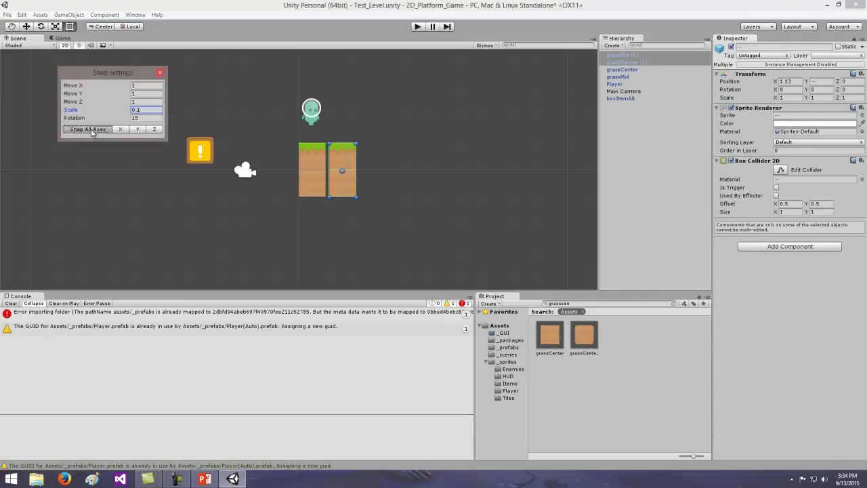
- Duplicate the original grassMid and grassCenter pair, place the copies as the platform's third column, and snap them on all axes
left_click(316, 164)
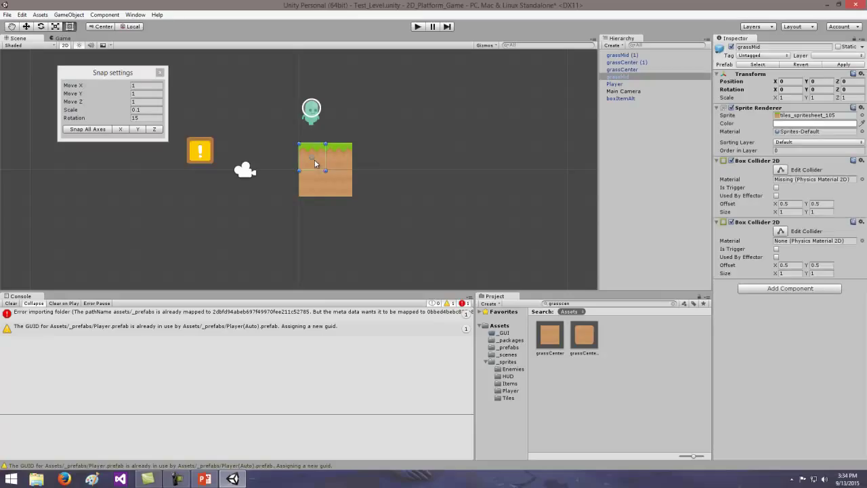
left_click(314, 188, "shift")
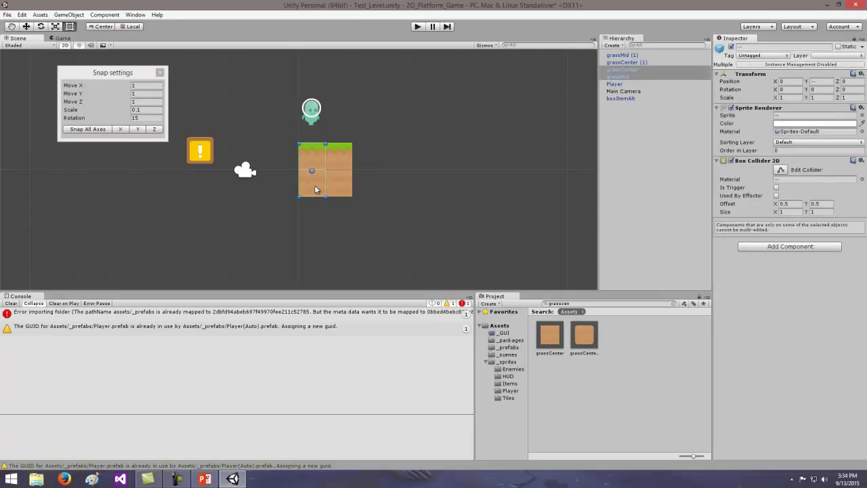
key("ctrl+d")
left_click_drag(313, 162, 372, 163)
left_click(98, 131)
- Duplicate the original grass tile pair again and place the copies as the platform's fourth column
left_click(315, 157)
left_click(313, 186, "shift")
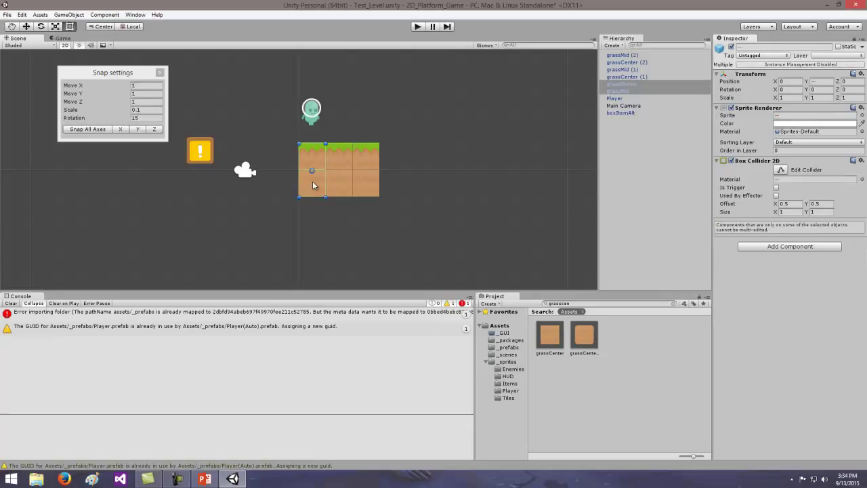
key("ctrl+d")
left_click_drag(317, 166, 399, 165)
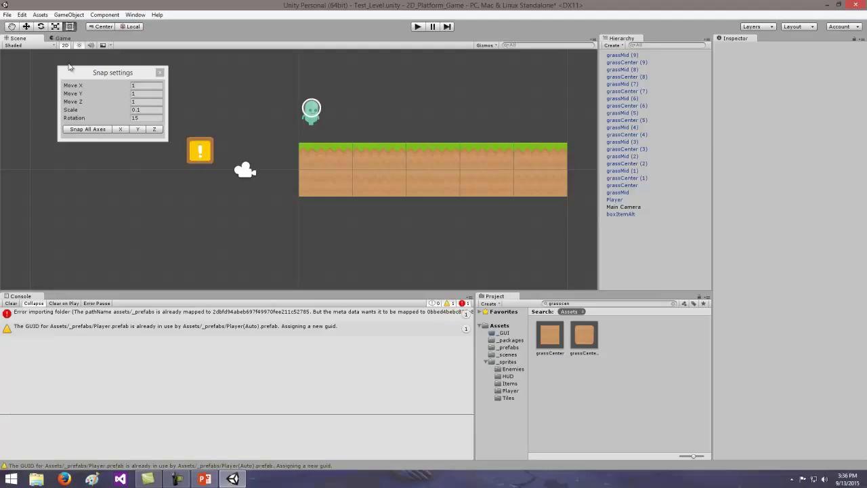
- Create an empty game object in the scene
left_click(11, 26)
left_click_drag(494, 225, 269, 259)
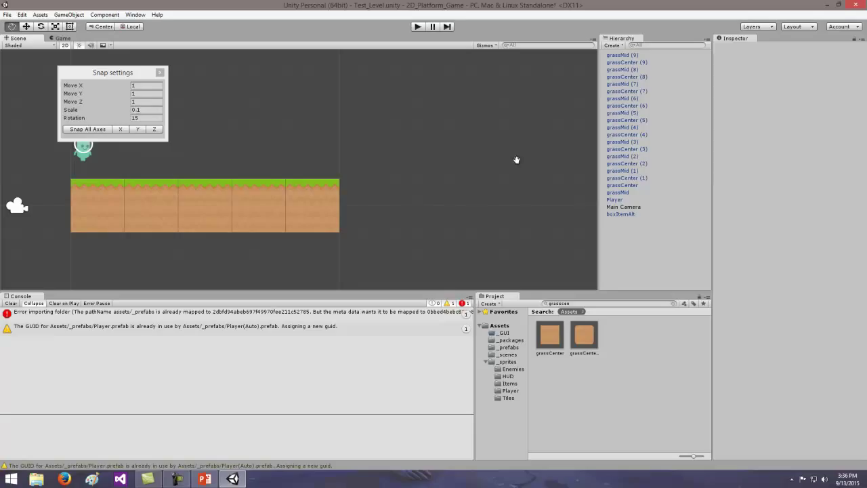
left_click(613, 45)
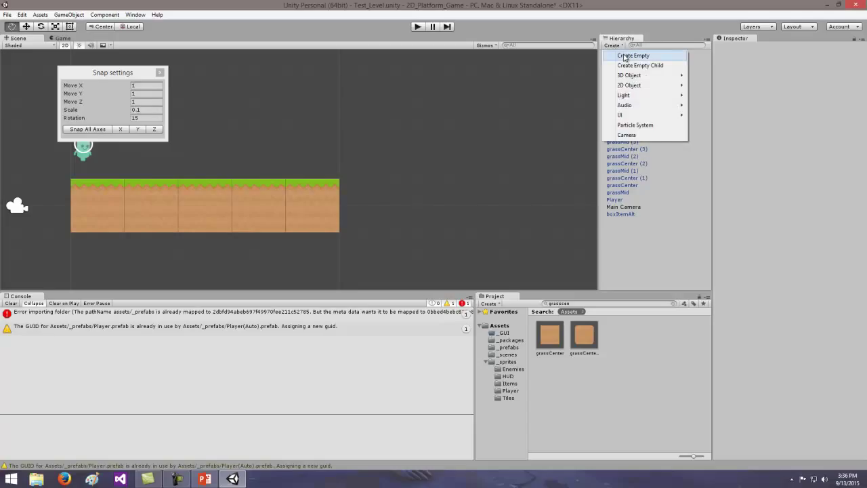
left_click(625, 57)
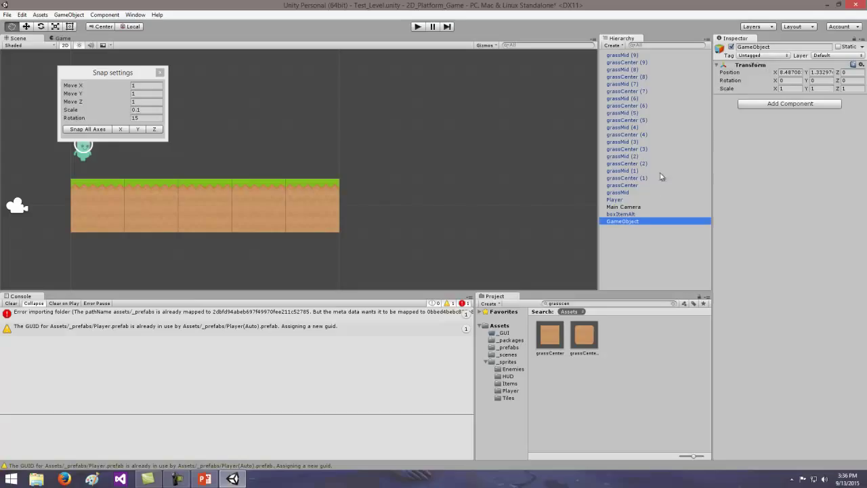
- Rename the empty game object Screen1
left_click(753, 47)
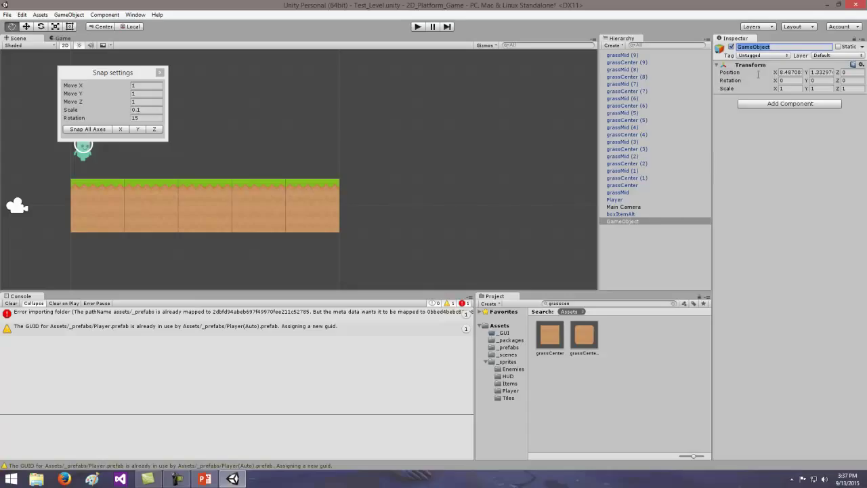
left_click(780, 47)
key("BackSpace")
key("BackSpace")
key("BackSpace")
key("BackSpace")
key("BackSpace")
key("BackSpace")
key("BackSpace")
key("BackSpace")
key("BackSpace")
key("BackSpace")
type("Screen")
type("-1")
key("BackSpace")
key("BackSpace")
type("1")
key("Return")
- Make all the grassMid and grassCenter tiles children of Screen1, and check the group by collapsing and expanding it
left_click(627, 193)
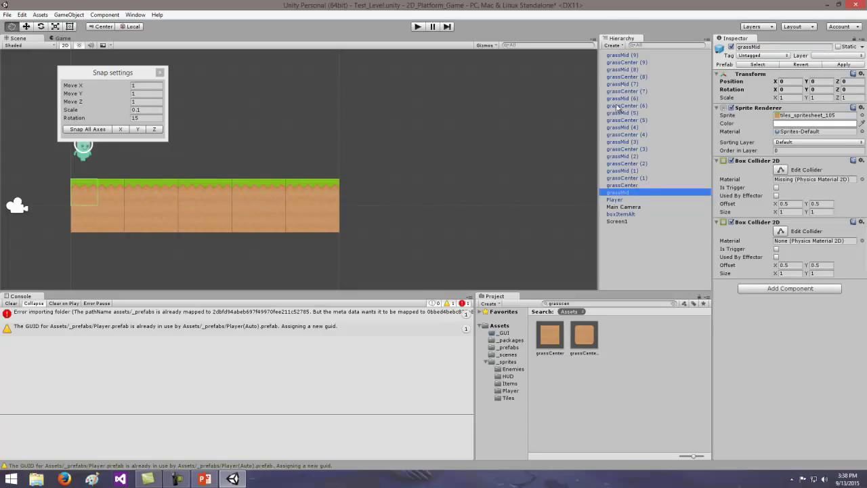
left_click(621, 57, "shift")
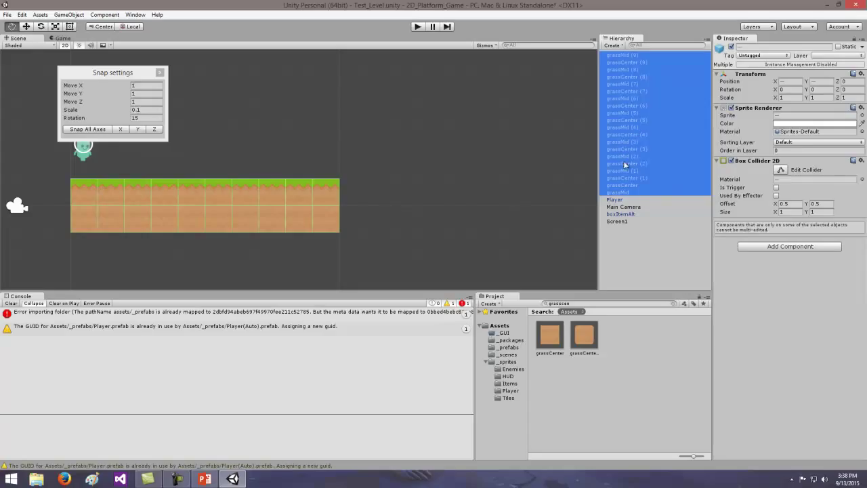
left_click_drag(622, 170, 619, 221)
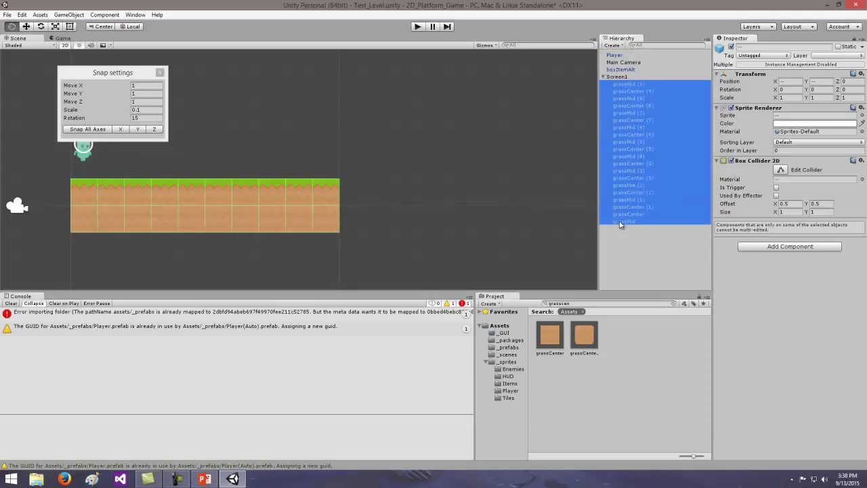
left_click(604, 78)
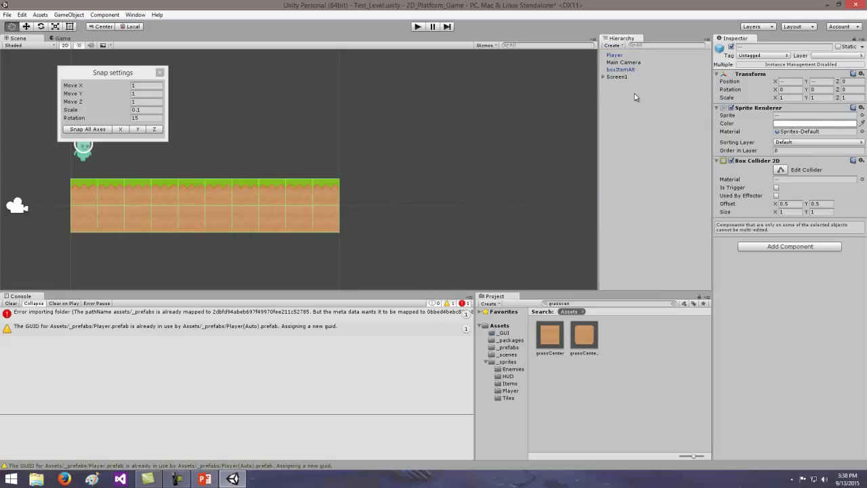
left_click(603, 78)
- Duplicate Screen1 with its child tiles and rename the copy Screen2
left_click(618, 77)
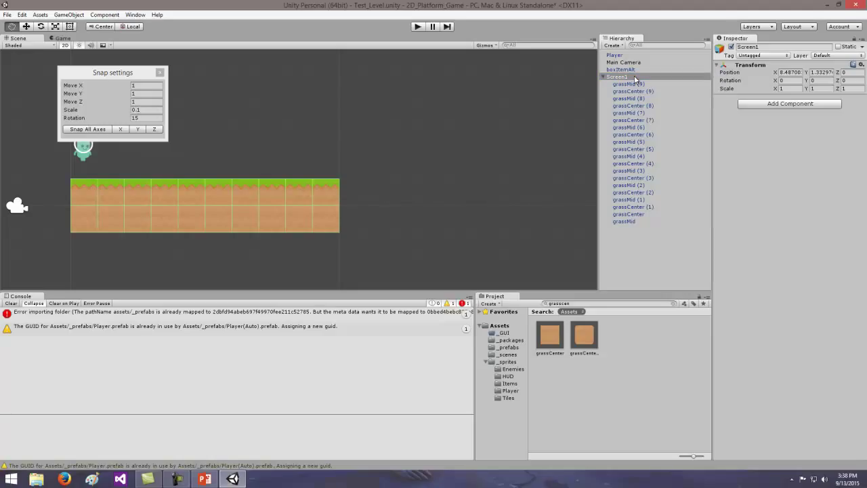
left_click(636, 79)
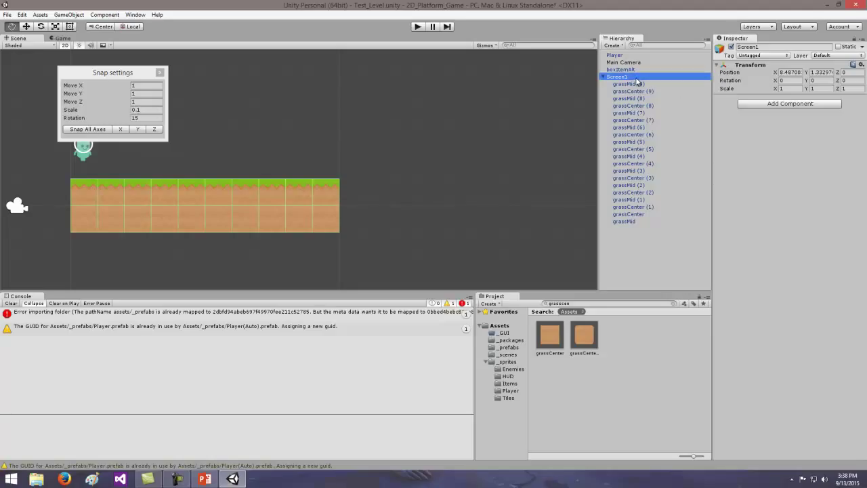
right_click(632, 76)
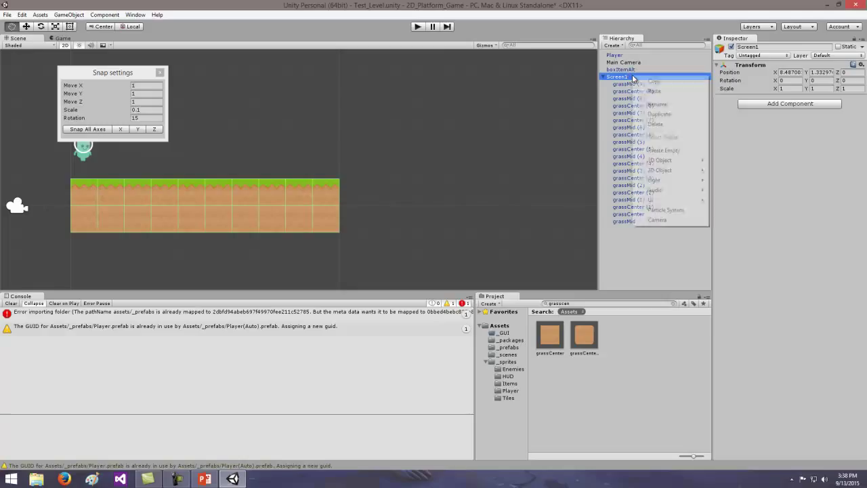
left_click(658, 114)
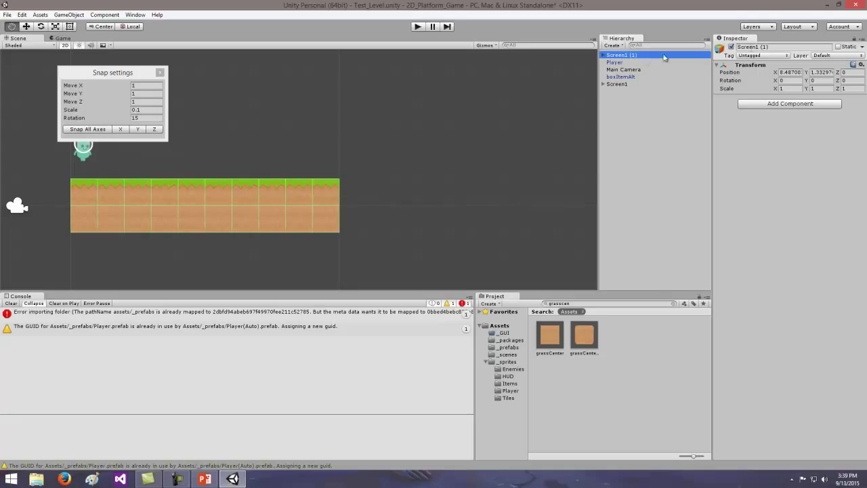
key("F2")
key("End")
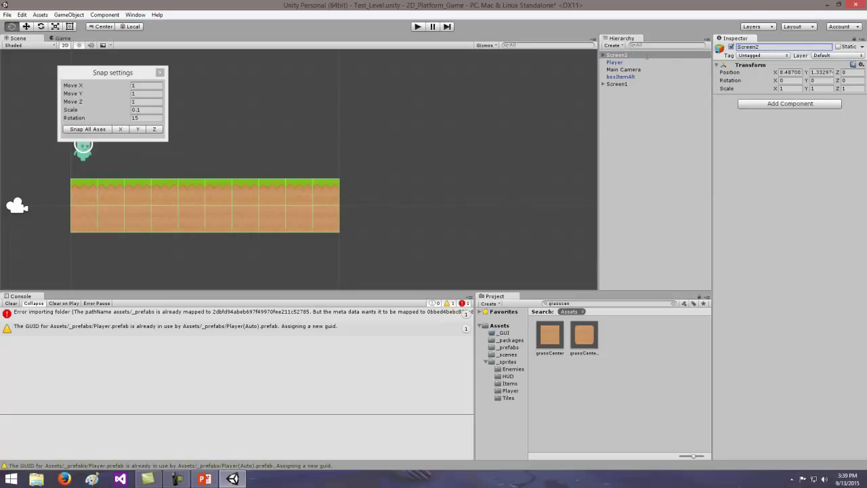
left_click(647, 56)
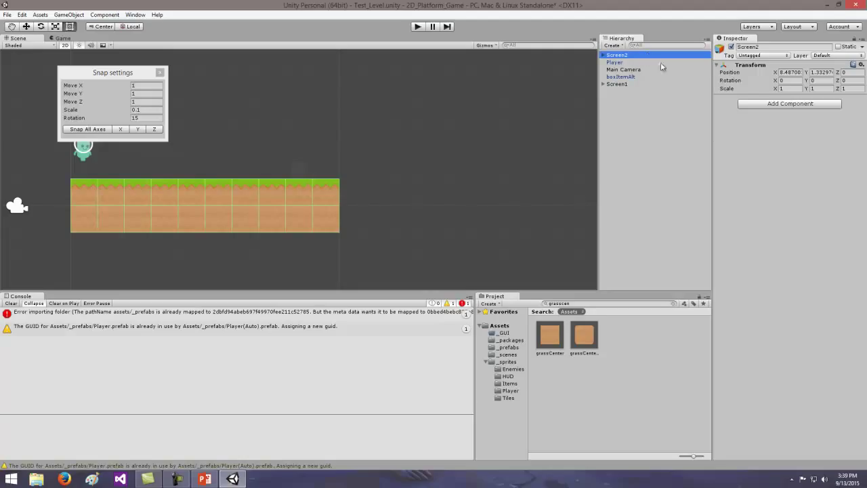
- Set Screen2's position to X 10 and Y 0
left_click(797, 73)
type("10")
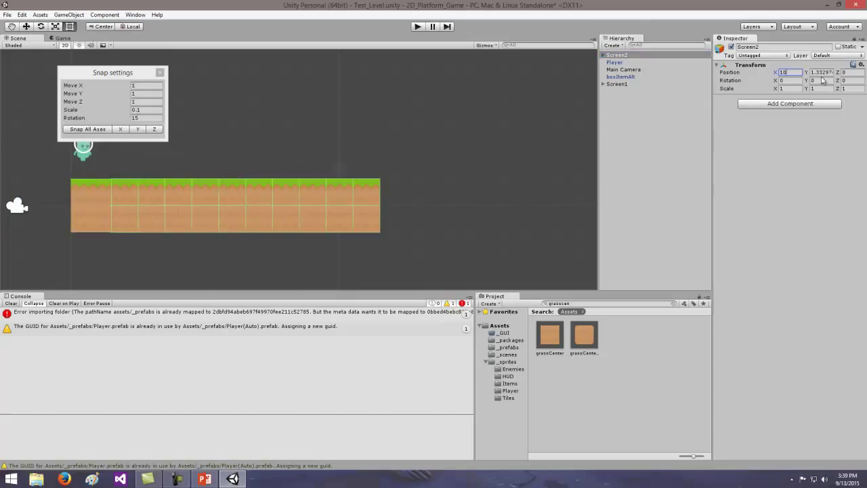
left_click(825, 72)
type("0")
left_click(852, 73)
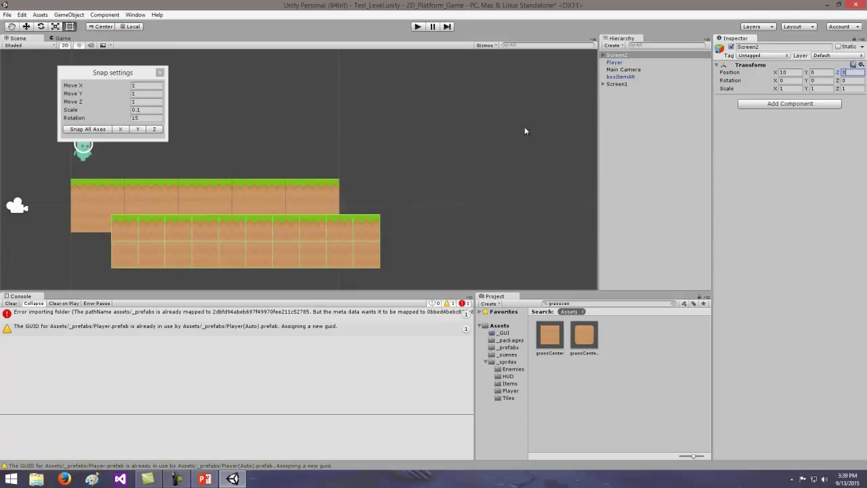
- Set Screen1's position to X 0 and Y 0
left_click(617, 85)
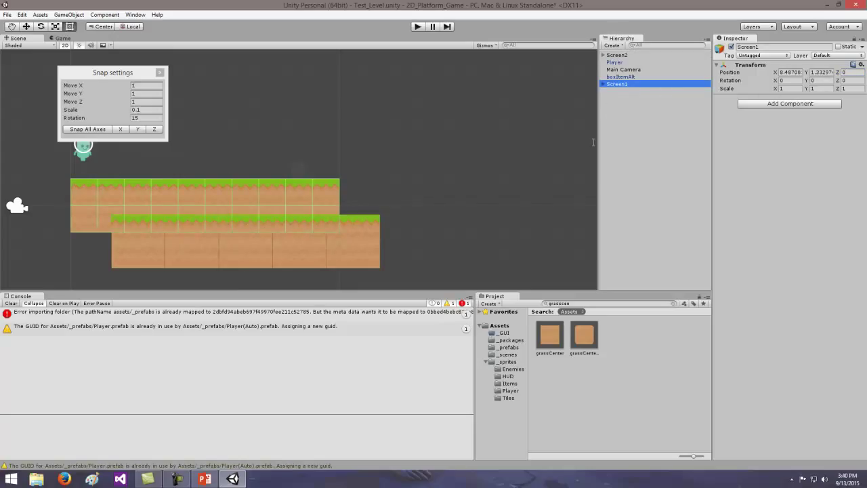
left_click(789, 72)
type("0")
key("Tab")
type("0")
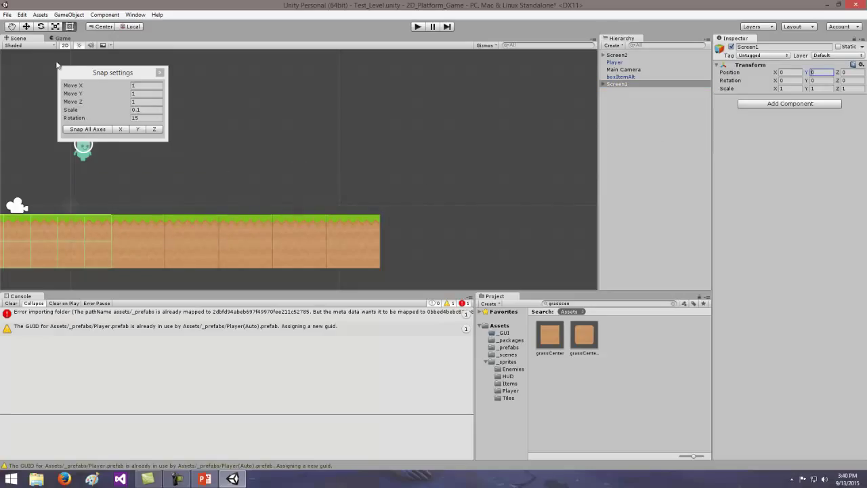
left_click(12, 26)
left_click_drag(191, 152, 396, 128)
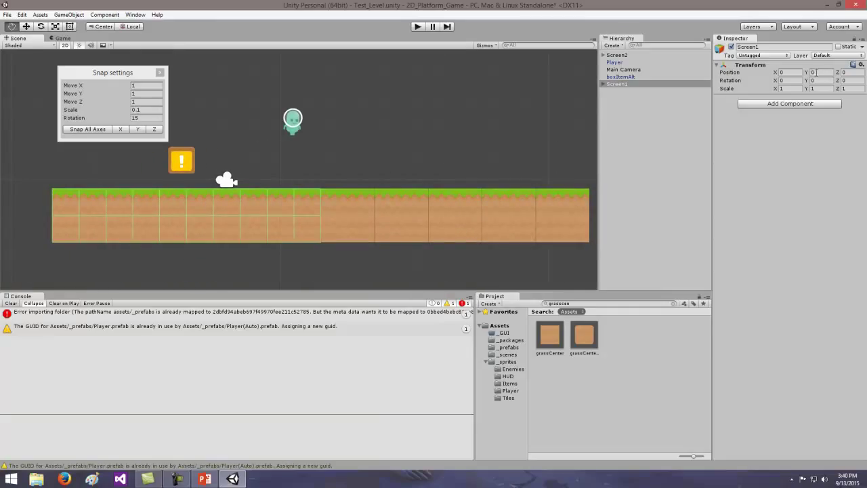
- Snap Screen2 to the grid on all axes and close the snap settings
left_click(618, 56)
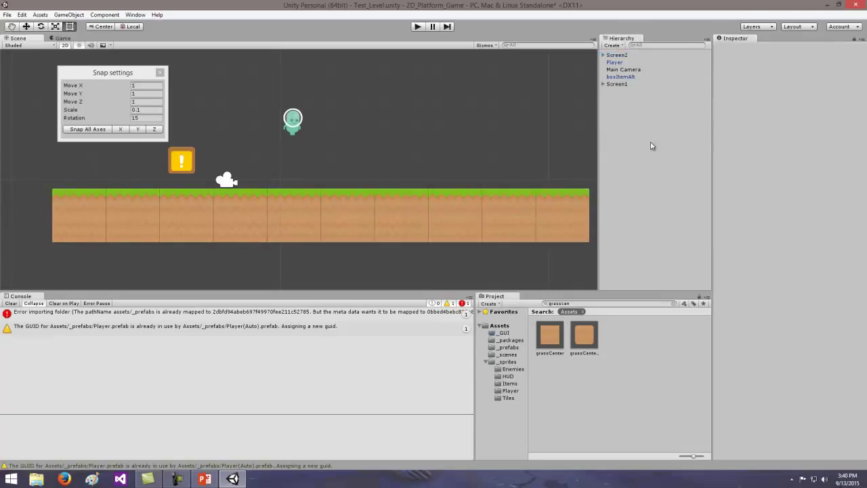
left_click(619, 56)
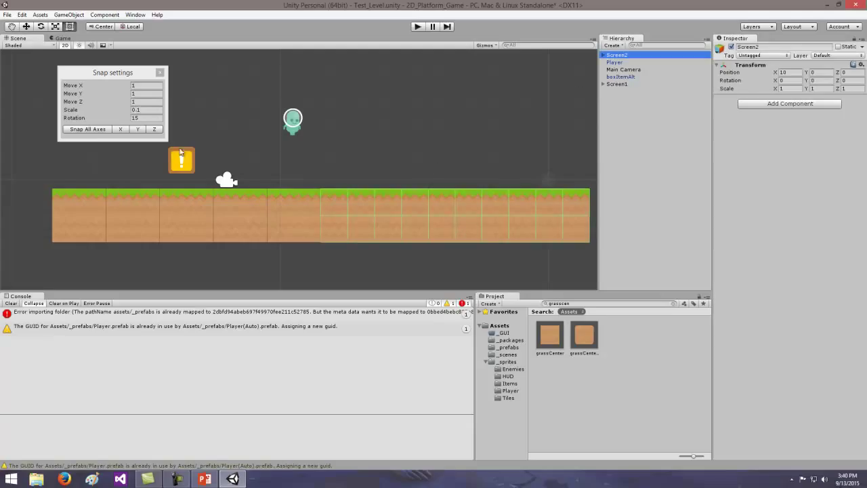
left_click(97, 130)
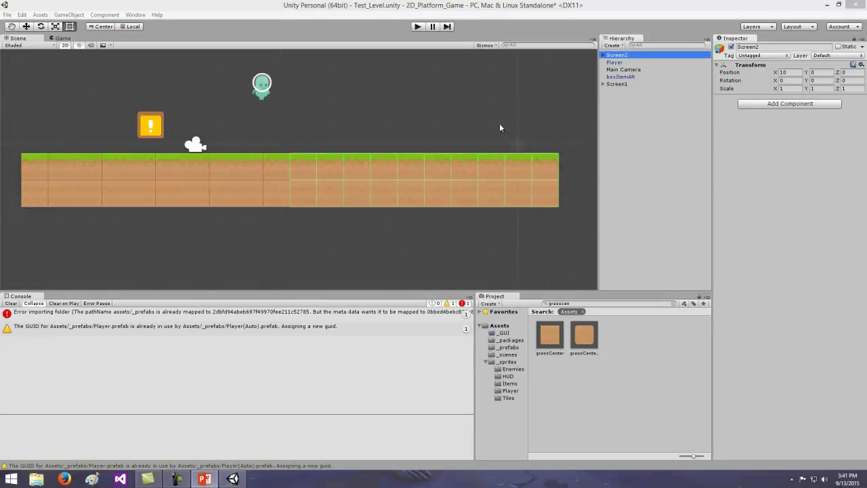
left_click(499, 123)
left_click(11, 26)
left_click_drag(285, 120, 303, 156)
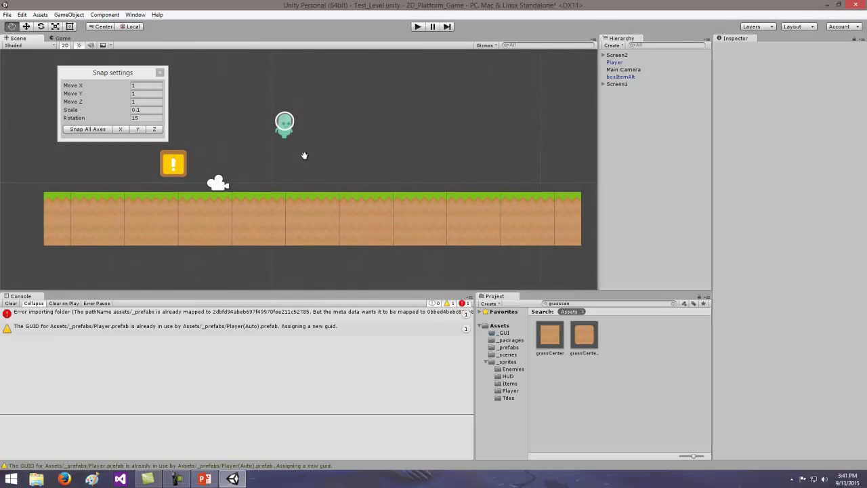
left_click(160, 72)
- Move boxItemAlt past the platform's left end to about X -10.67, and the Player above that end to about X -7.22, Y 0.86
left_click_drag(189, 148, 55, 156)
left_click(621, 77)
left_click(69, 26)
left_click(337, 126)
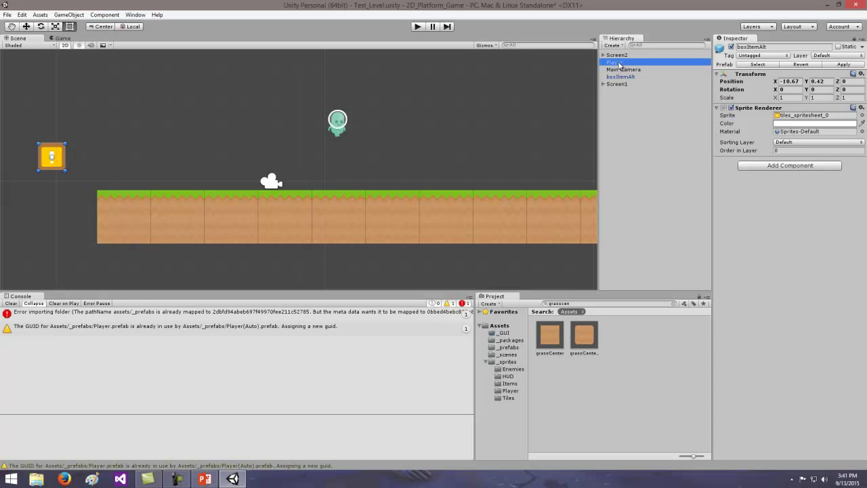
left_click_drag(339, 122, 133, 143)
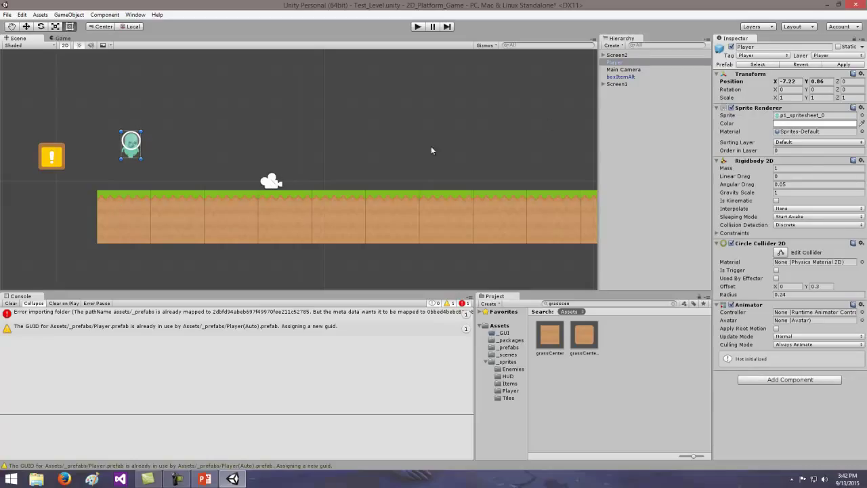
- Set the Main Camera's X position to -8
left_click(623, 71)
left_click(790, 72)
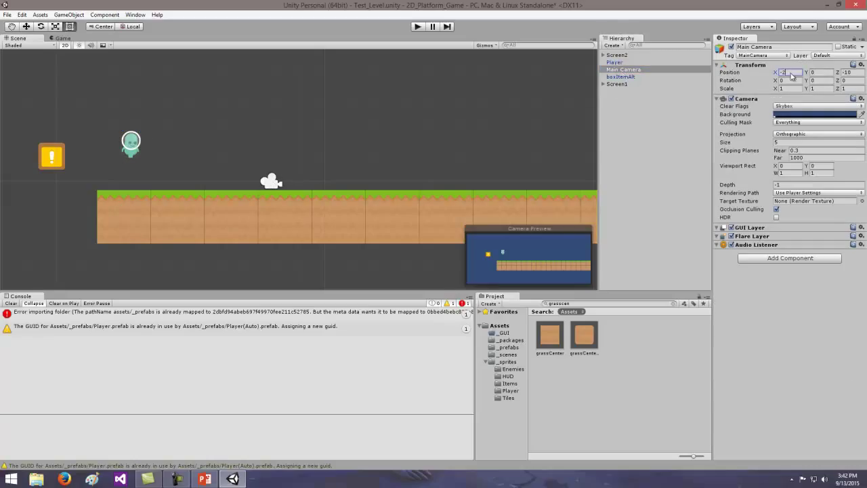
type("-8")
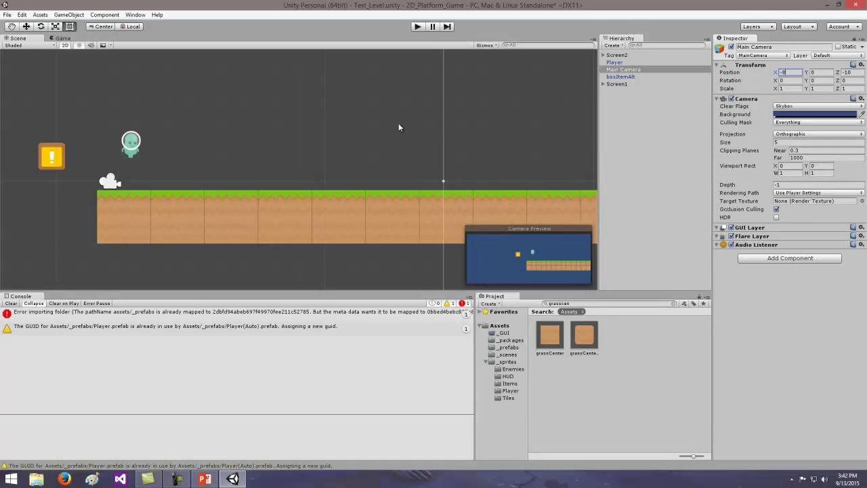
- Search the project's prefabs for "fence" and select the unbroken fence prefab
type("q")
left_click_drag(431, 122, 344, 91)
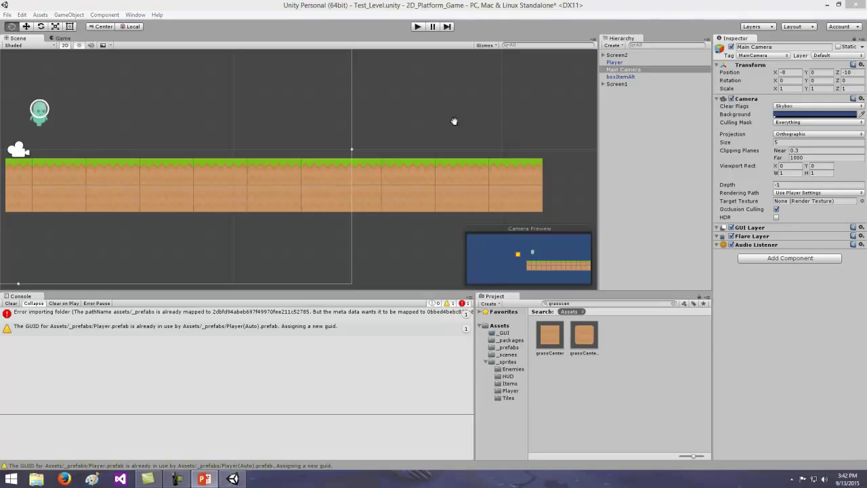
left_click_drag(339, 114, 358, 116)
left_click(70, 27)
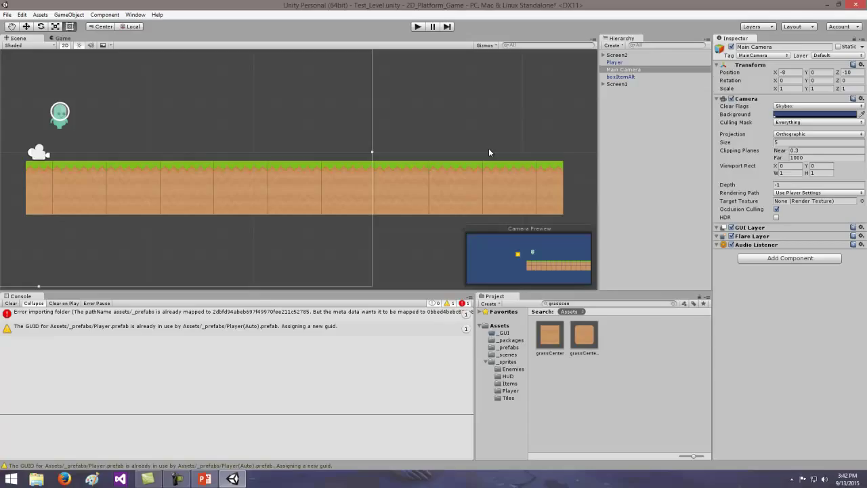
left_click(508, 346)
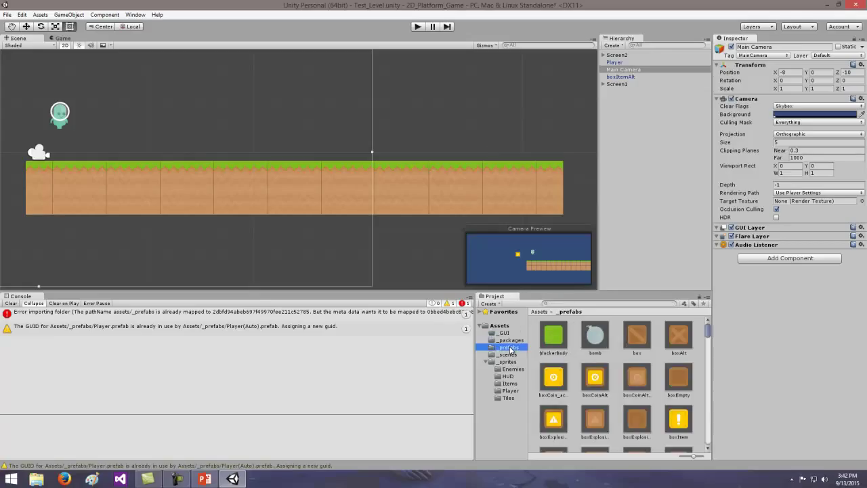
left_click(587, 304)
type("fence")
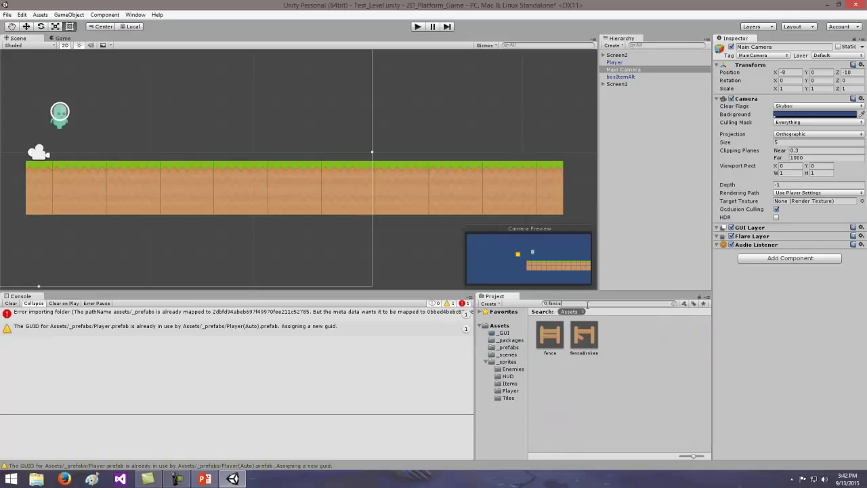
left_click(550, 335)
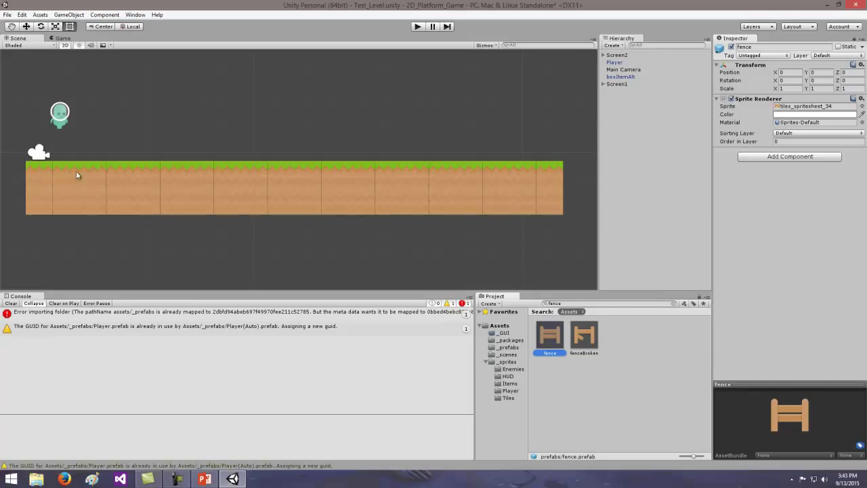
- Place the fence prefab on the grass surface in the scene at about X -0.48, Y -0.34
left_click_drag(550, 337, 241, 161)
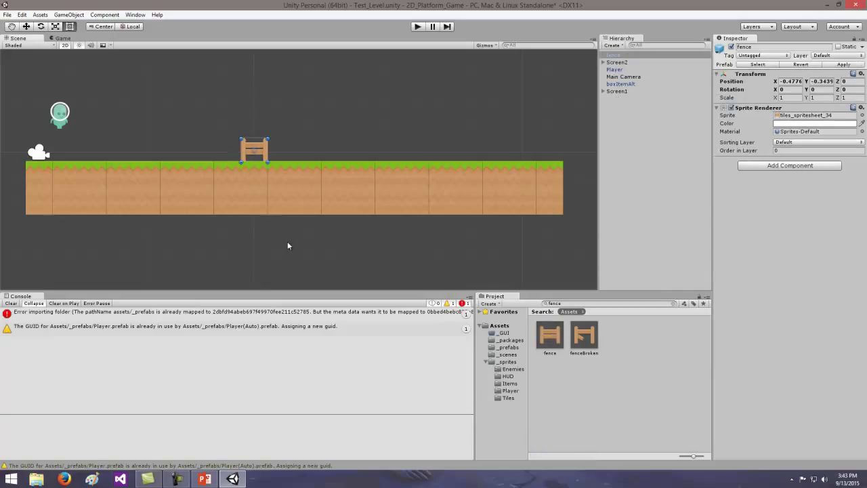
left_click(407, 129)
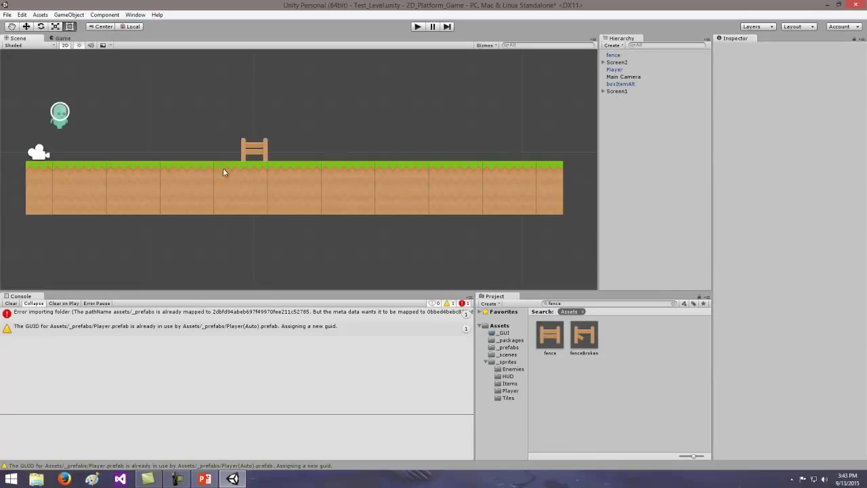
- Check which ground tiles belong to the Screen1 group and which belong to the Screen2 group
left_click(53, 183)
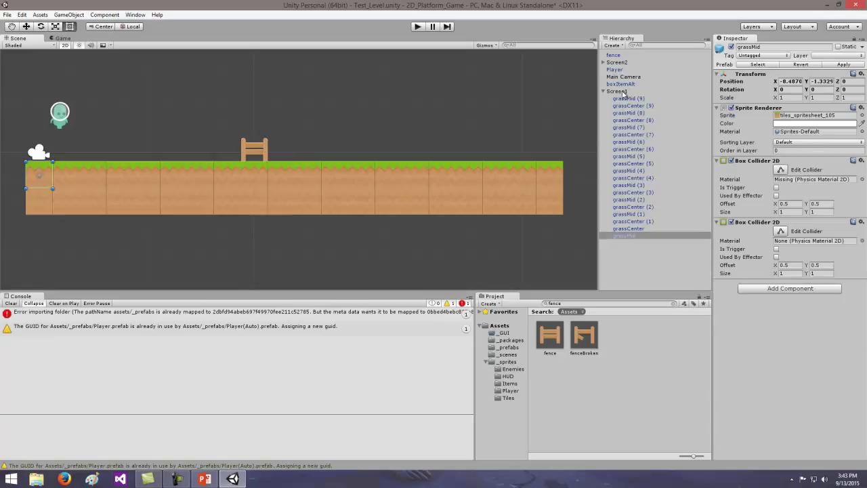
left_click(616, 90)
left_click(603, 91)
left_click(622, 91)
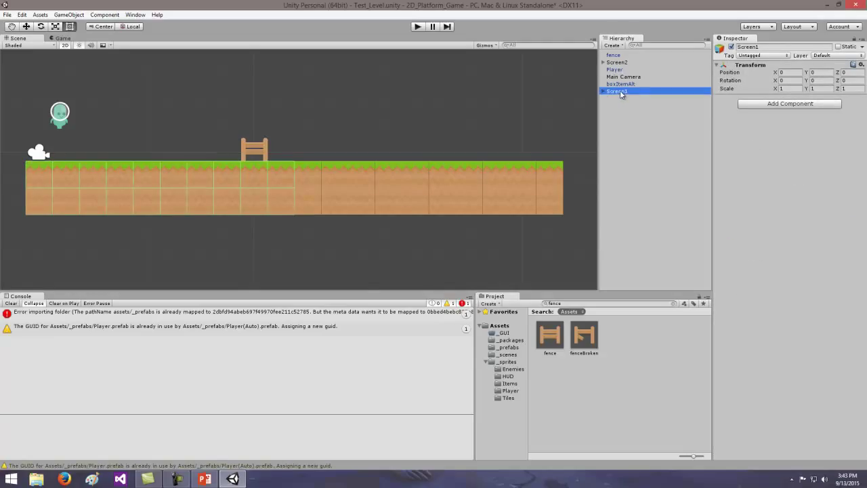
left_click(616, 62)
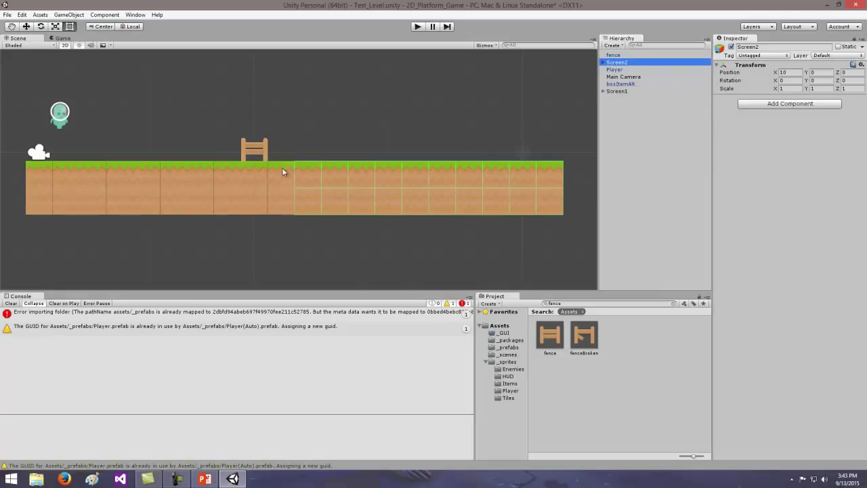
left_click(613, 55)
mouse_move(267, 144)
left_mouse_down()
mouse_move(282, 143)
mouse_move(269, 143)
left_mouse_up()
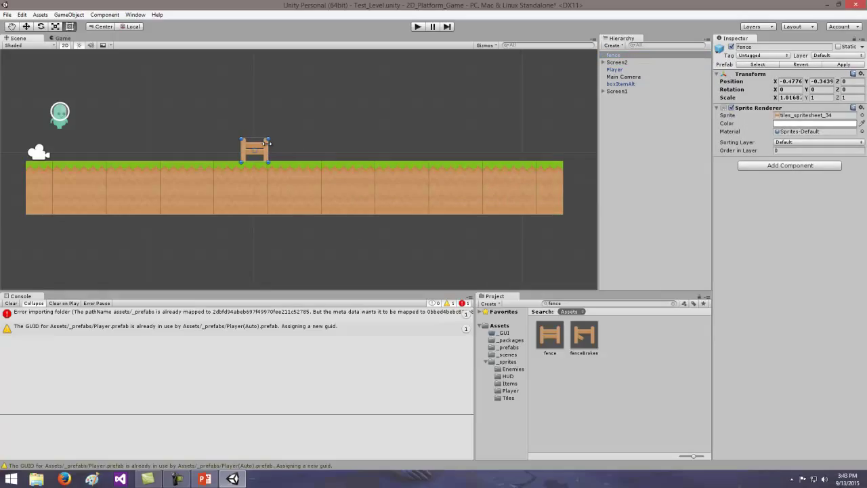
key("ctrl+z")
left_click(304, 108)
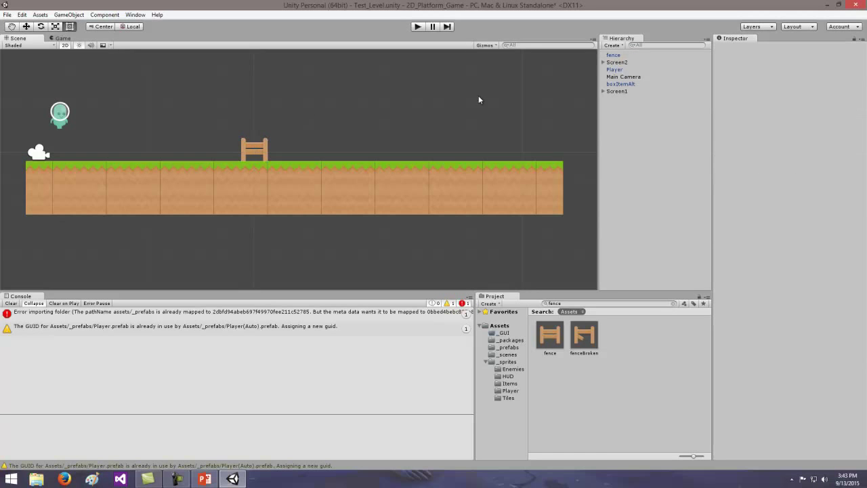
- Move the fence to about X 0.57, Y -0.33 on the ground and snap it to the grid on all axes
left_click(611, 55)
left_click_drag(247, 149, 282, 147)
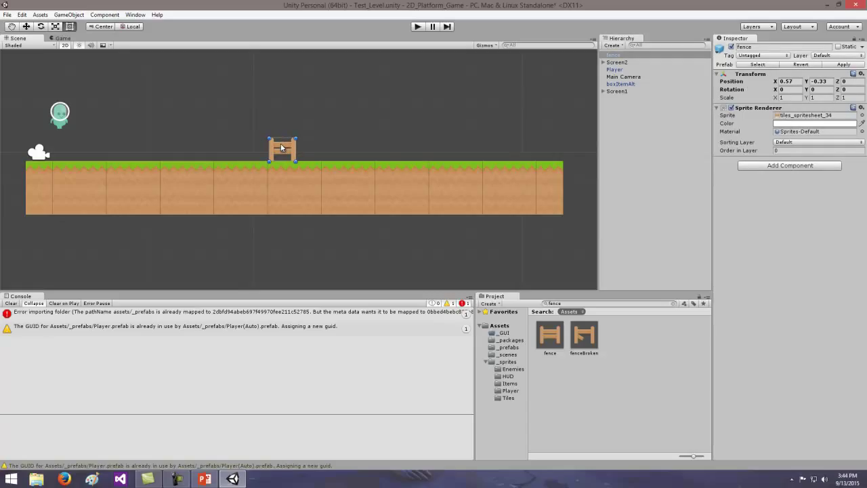
left_click(22, 15)
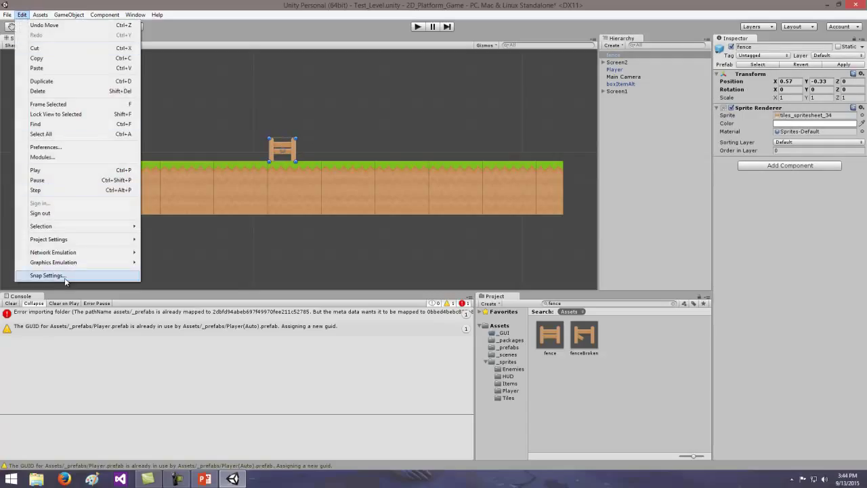
left_click(81, 273)
left_click(95, 129)
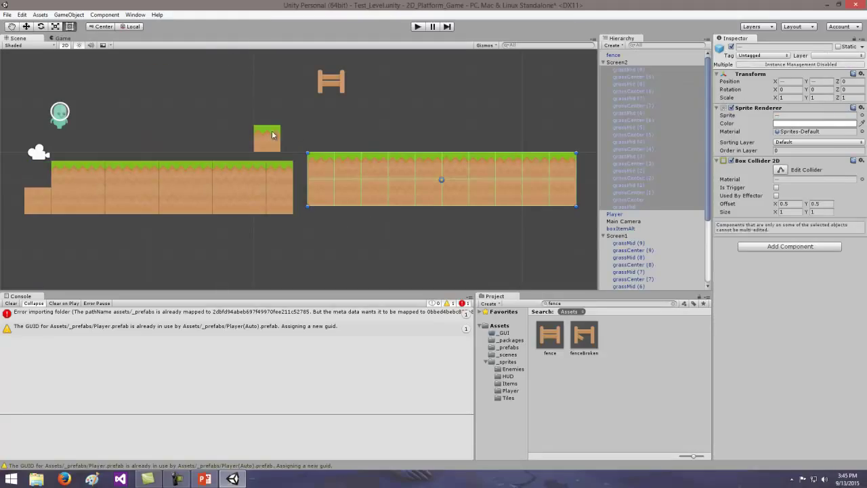
- Select all ground tiles of Screen2, from grassMid through grassMid (9), and move the block down clear of the Screen1 tiles
left_click(269, 138)
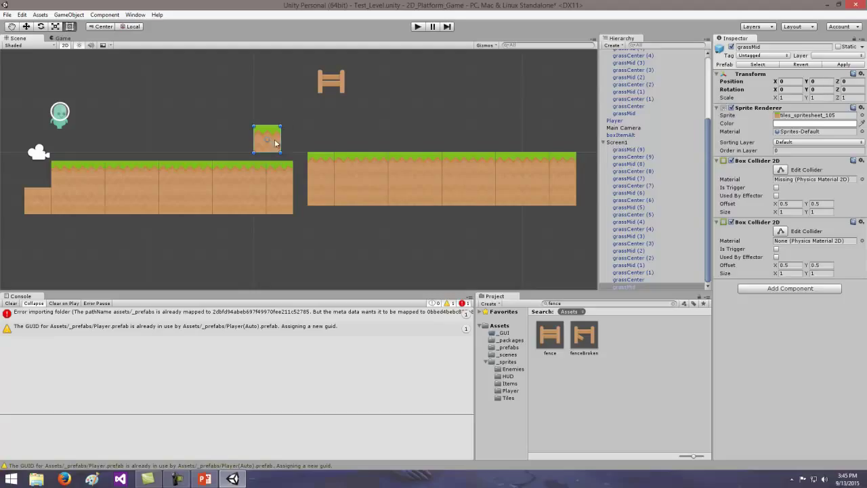
left_click(627, 149)
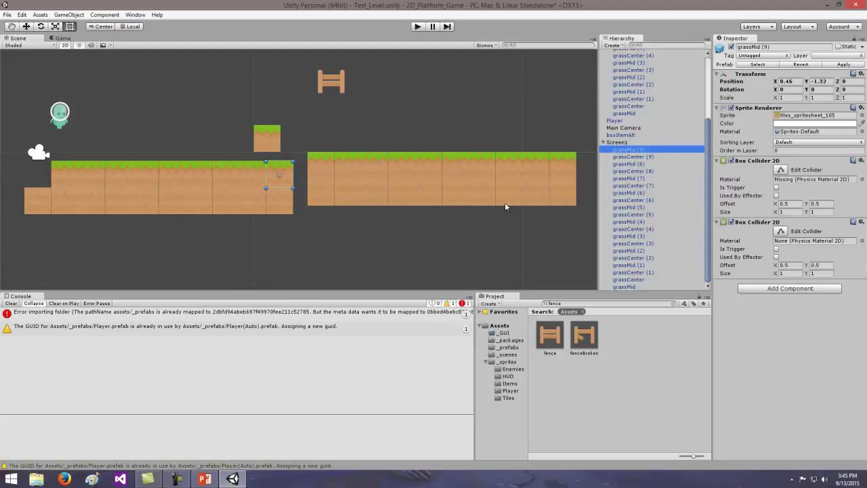
left_click_drag(710, 137, 709, 65)
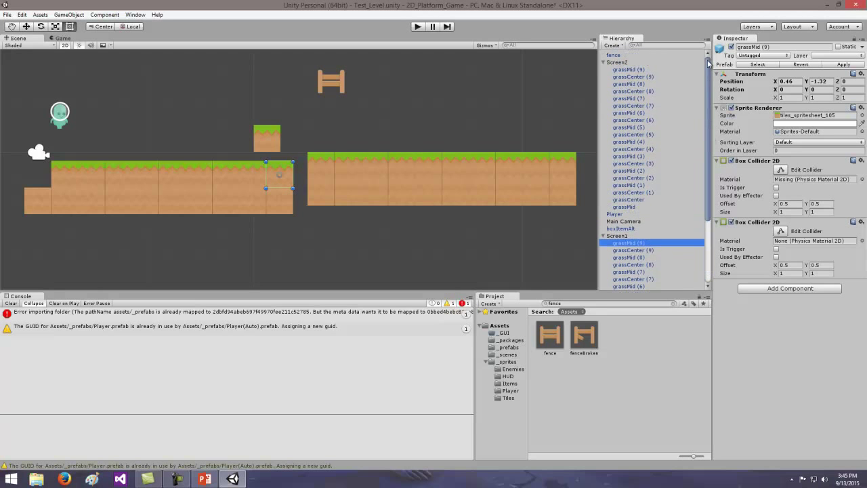
left_click(626, 207)
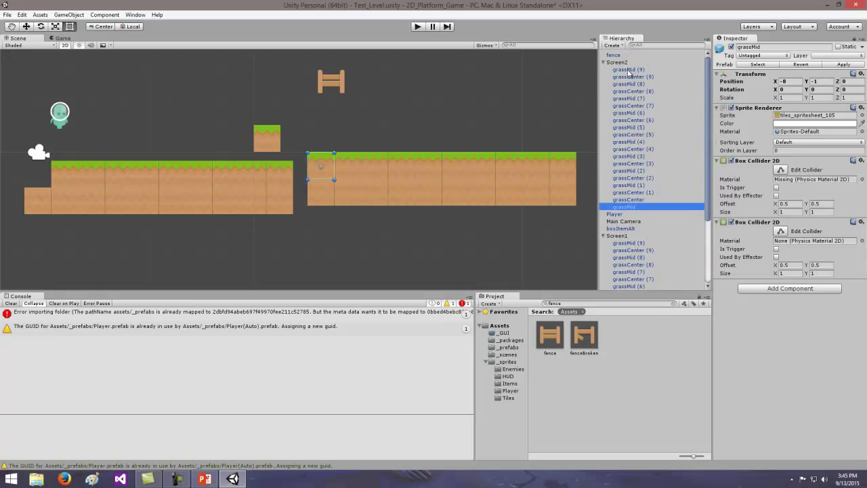
left_click(629, 69, "shift")
left_click_drag(397, 169, 412, 229)
- Select all ground tiles of Screen1 and shift them right until their end lines up with the start of the Screen2 block
left_click_drag(709, 179, 709, 237)
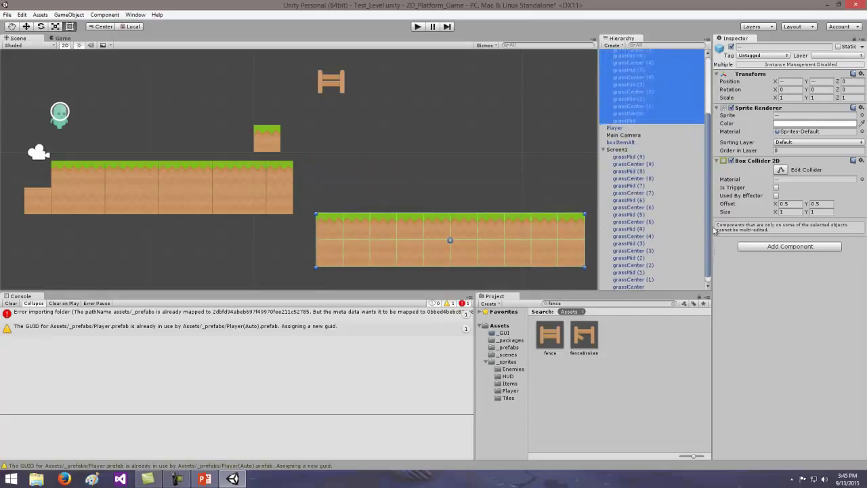
left_click(627, 150)
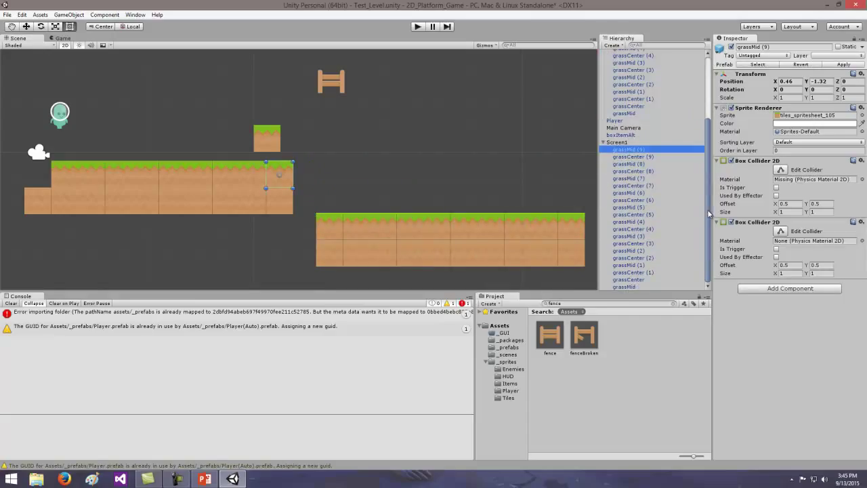
left_click(629, 287, "shift")
left_click_drag(202, 177, 239, 177)
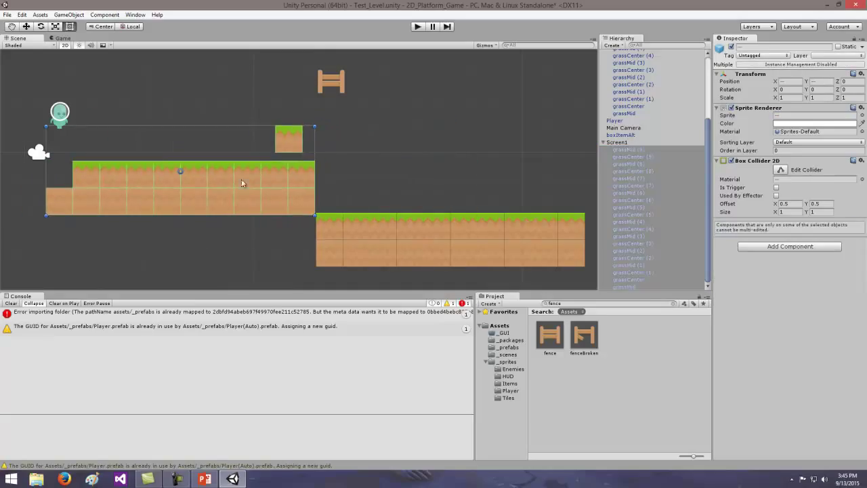
- Set the position of Screen1's grassMid tile to X 0, Y 0
left_click(635, 286)
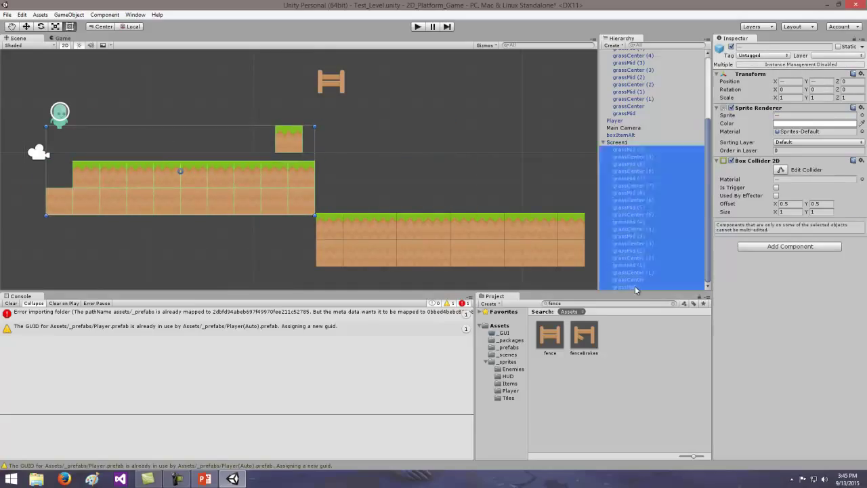
left_click(786, 81)
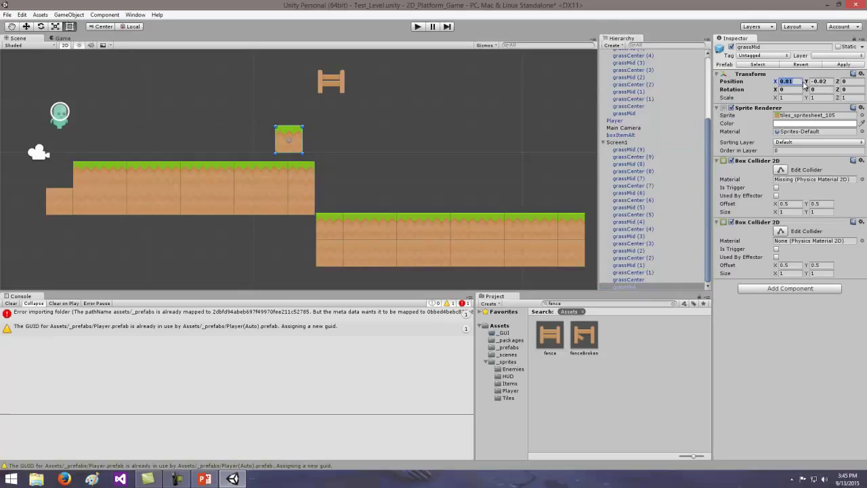
type("0")
key("Tab")
type("0")
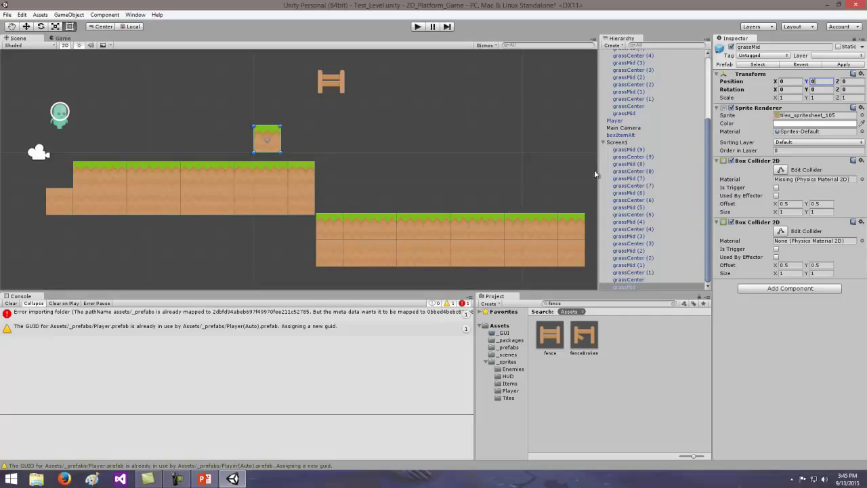
- Move the other Screen1 ground tiles into line with the grassMid tile at the origin and snap them to the grid on all axes
left_click(630, 150)
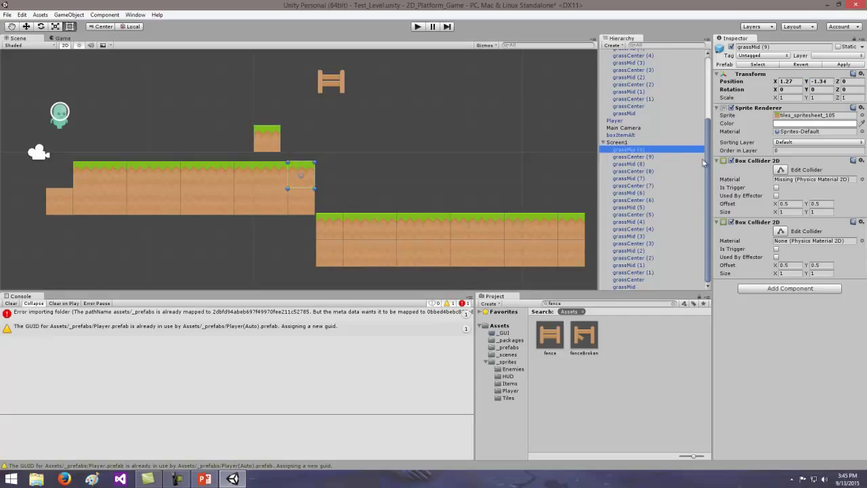
left_click(630, 285, "shift")
left_click_drag(200, 189, 403, 152)
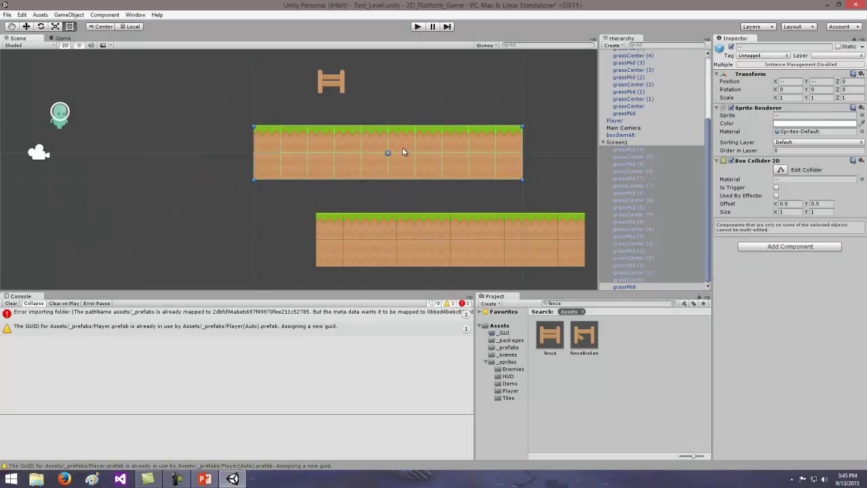
left_click(21, 15)
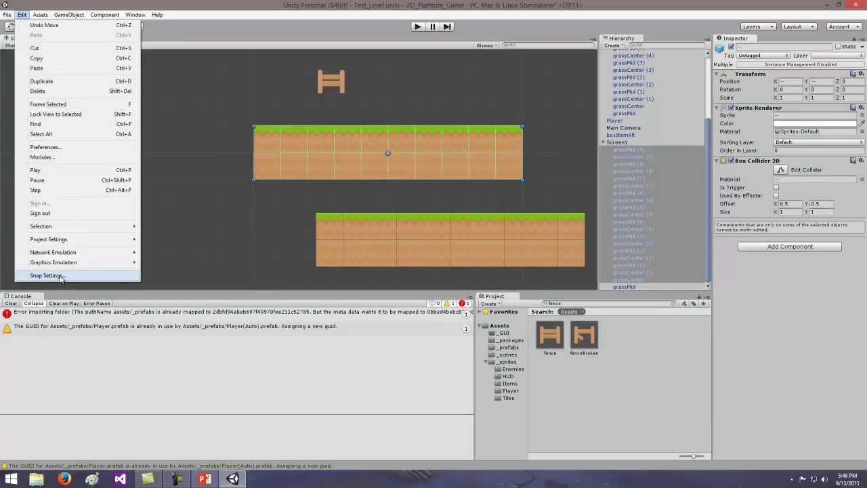
left_click(61, 277)
left_click(93, 131)
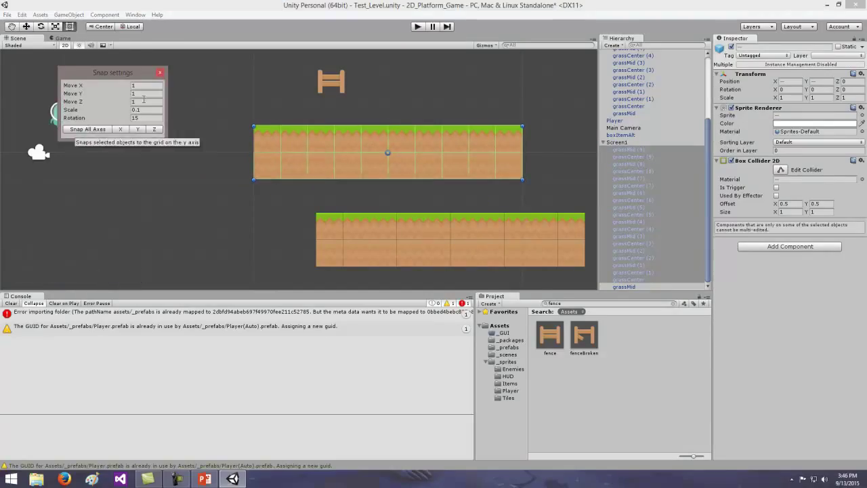
- Move the fence onto the last tile of the Screen1 ground and snap it to the grid at X 9, Y 1
left_click_drag(417, 106, 513, 114)
left_click(331, 86)
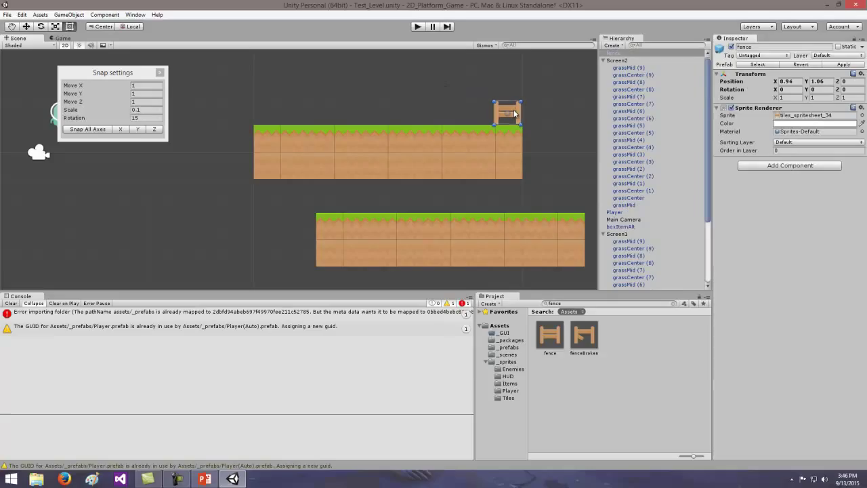
left_click(92, 129)
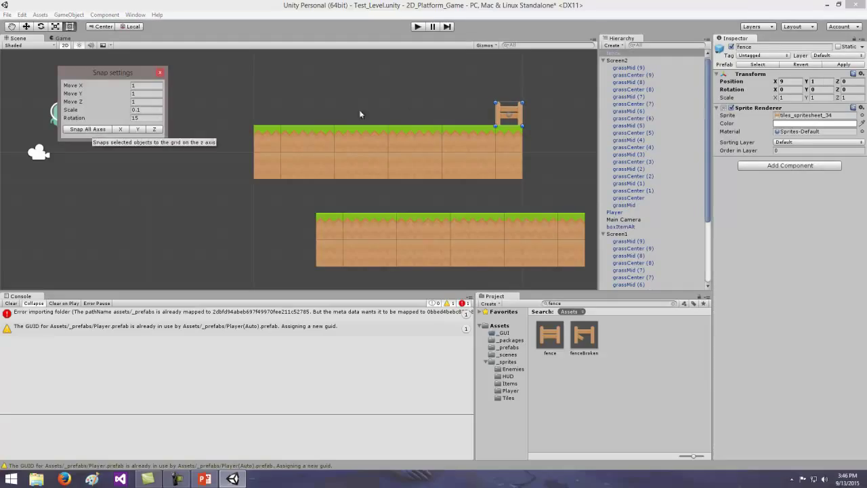
- Move all Screen2 ground tiles level with the right end of the Screen1 ground and snap them to the grid on all axes
left_click(13, 27)
left_click_drag(449, 96, 214, 96)
left_click_drag(553, 90, 501, 91)
left_click(631, 68)
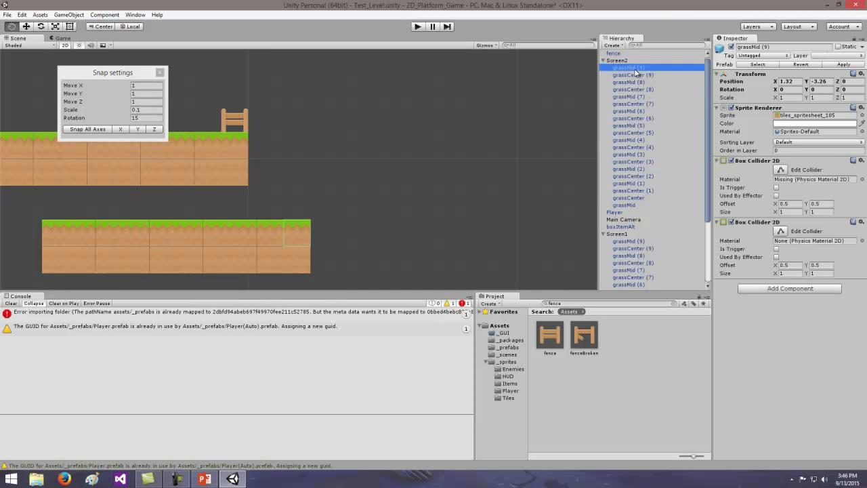
left_click(631, 205, "shift")
left_click_drag(221, 232, 289, 226)
left_click(70, 26)
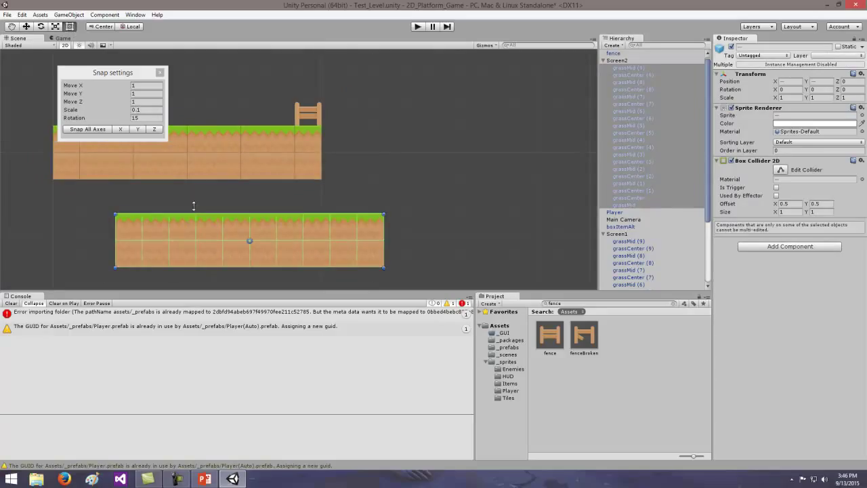
left_click_drag(232, 227, 435, 143)
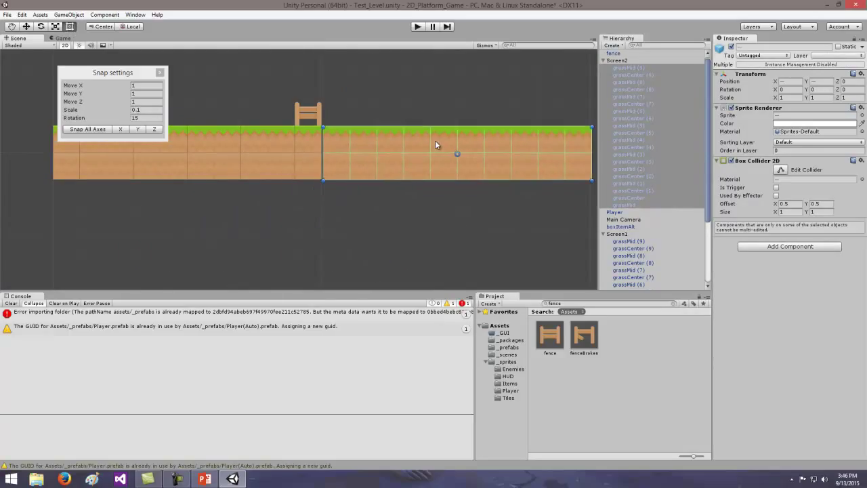
left_click(92, 129)
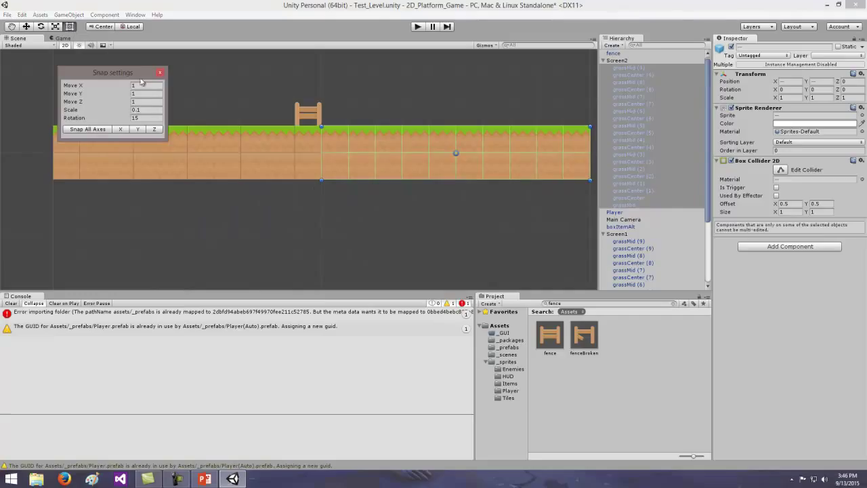
- Close the snap settings and collapse the Screen1 and Screen2 groups in the hierarchy
left_click(227, 94)
left_click(12, 27)
left_click_drag(219, 87, 203, 152)
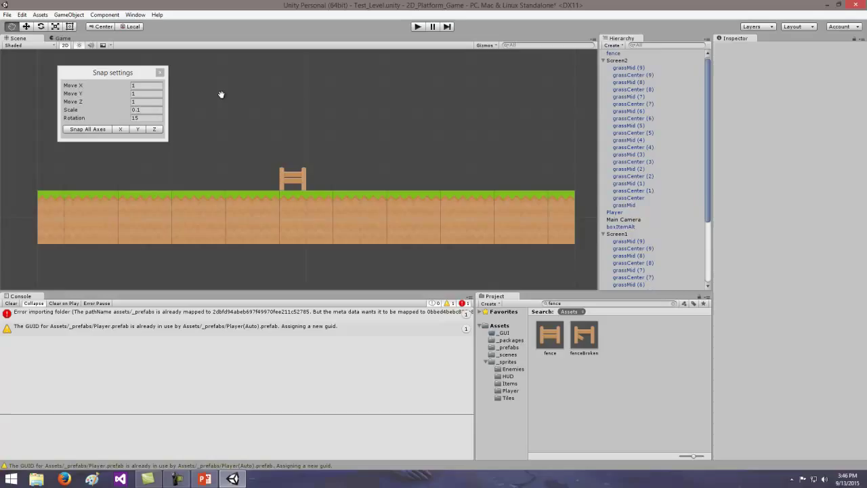
left_click(72, 29)
left_click(160, 72)
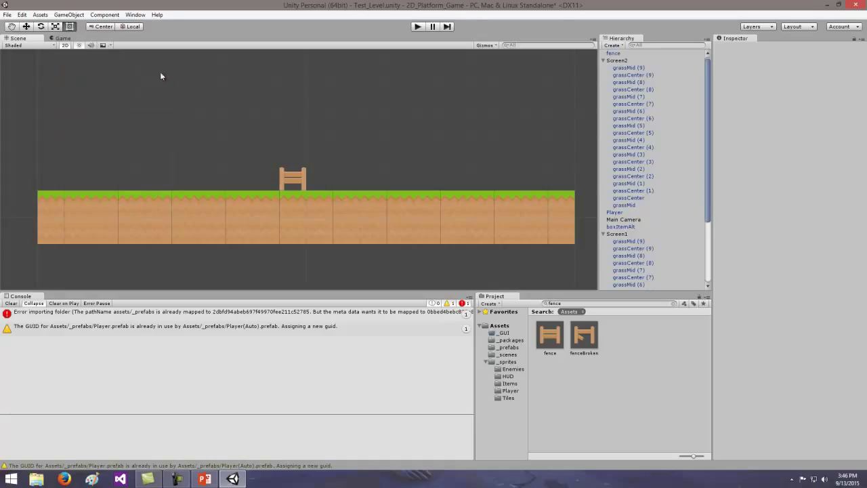
left_click(602, 61)
left_click(603, 91)
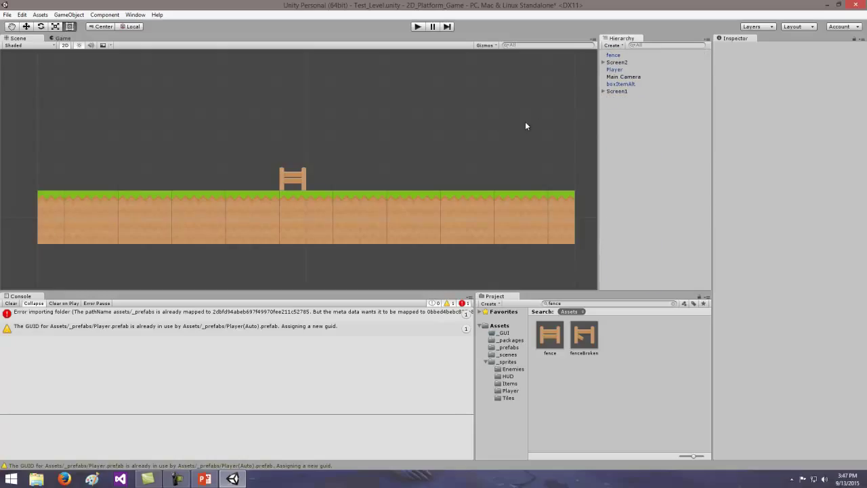
- Move the Player above the left end of the Screen1 ground, to about X 1.1, Y 1.87
left_click(11, 26)
left_click_drag(127, 82, 334, 83)
left_click(613, 69)
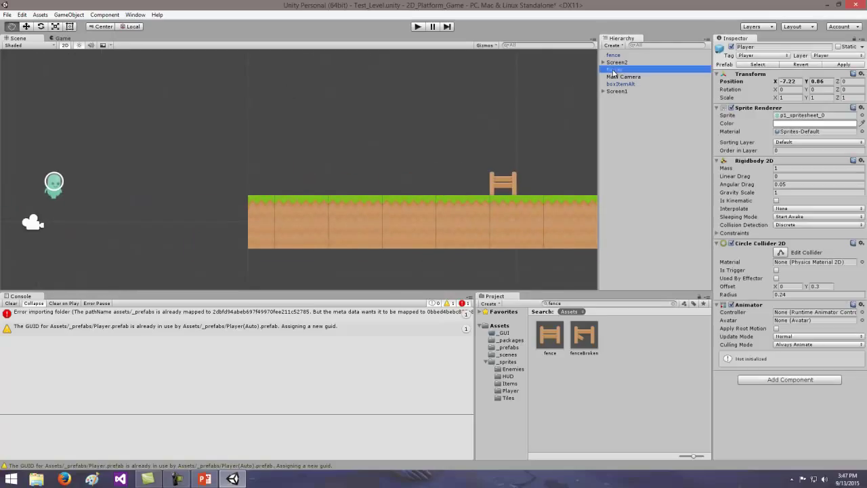
left_click(55, 188)
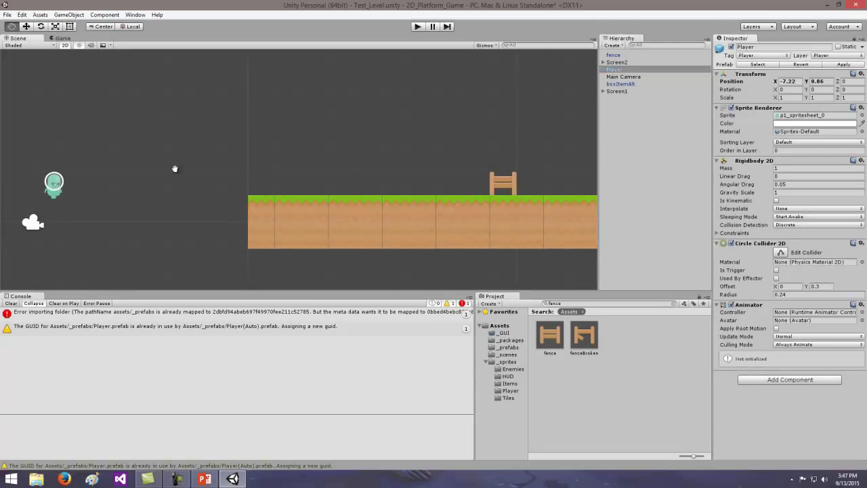
left_click(627, 71)
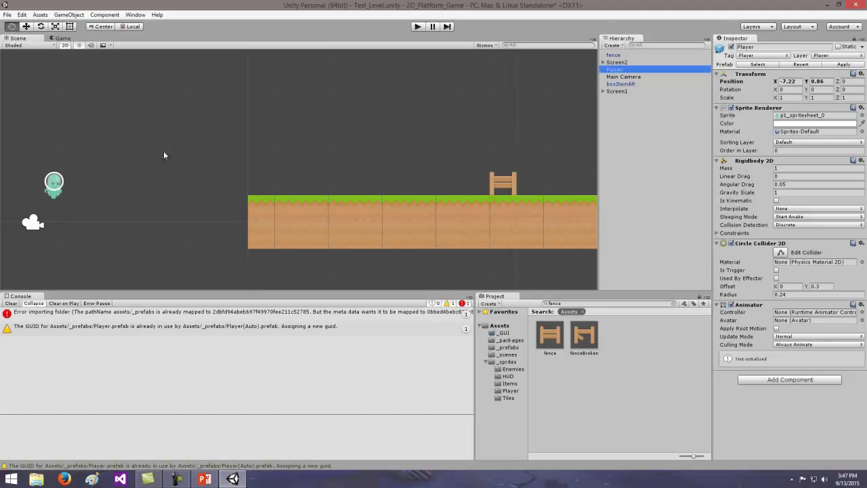
left_click(55, 181)
key("t")
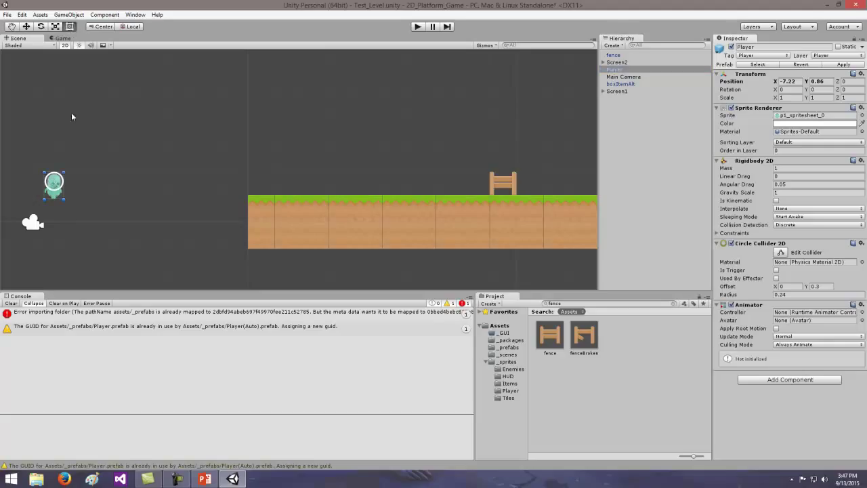
left_click_drag(57, 181, 277, 159)
- Set the Main Camera's position to X -2 and Y 2
left_click(620, 77)
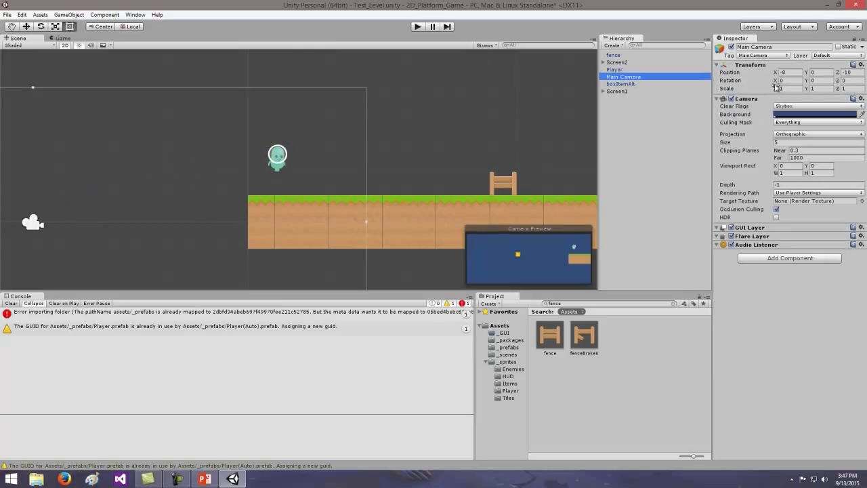
left_click(791, 73)
left_click(821, 73)
type("2")
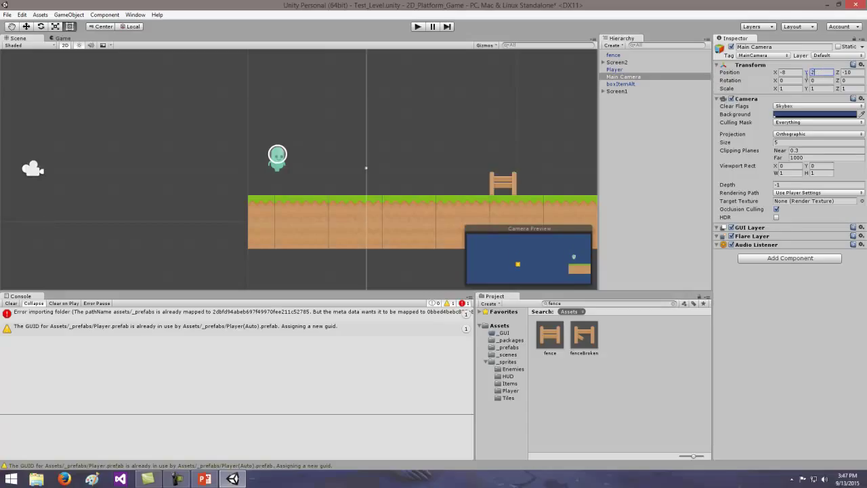
left_click(791, 72)
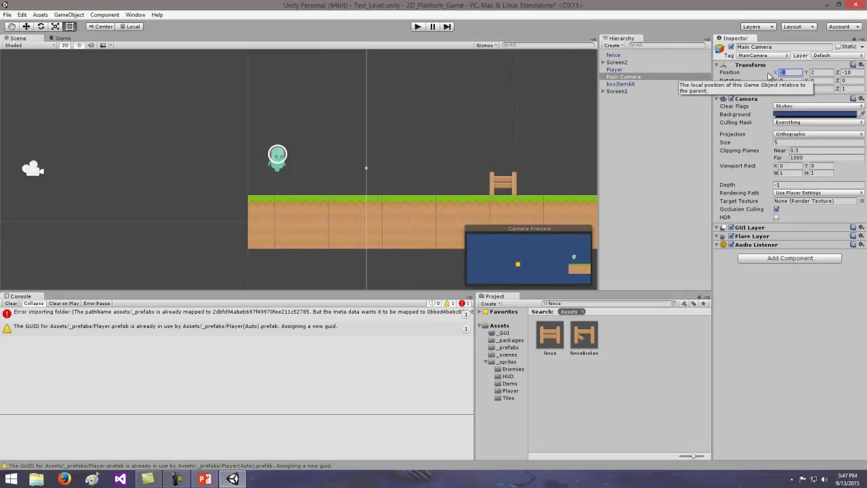
type("-2")
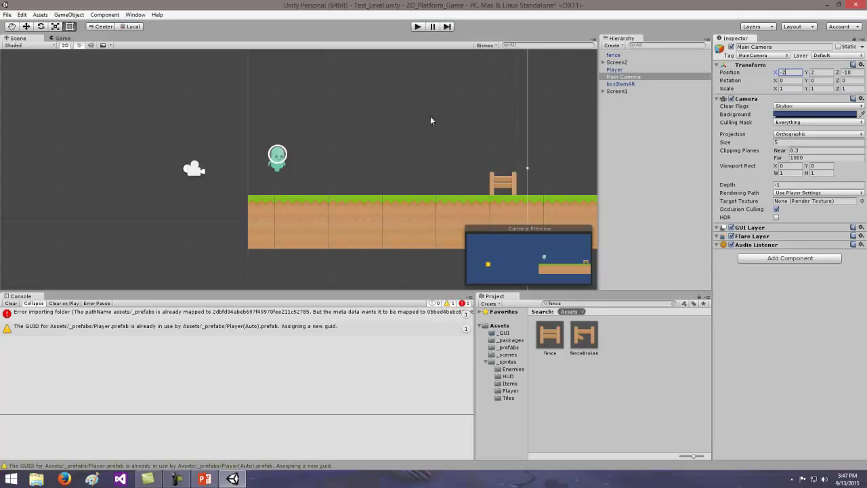
- Duplicate the fence, place the copy directly to its right, and snap it to the grid on all axes
left_click(11, 26)
left_click_drag(425, 115, 197, 99)
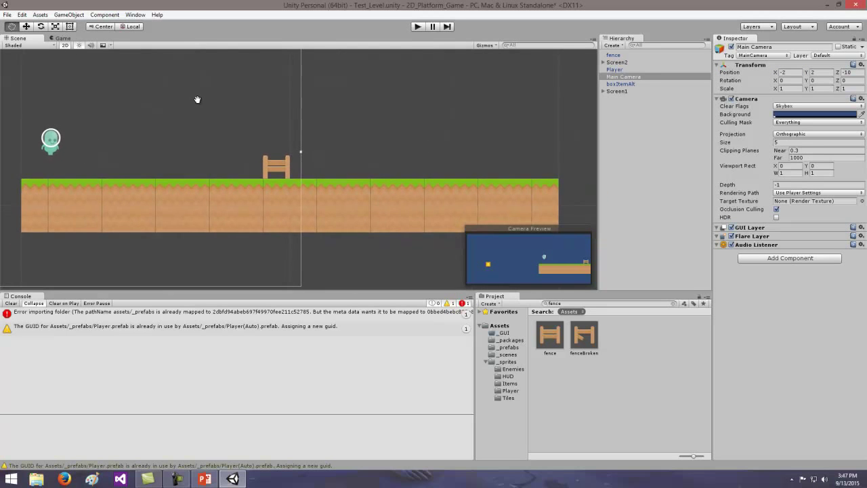
left_click(69, 26)
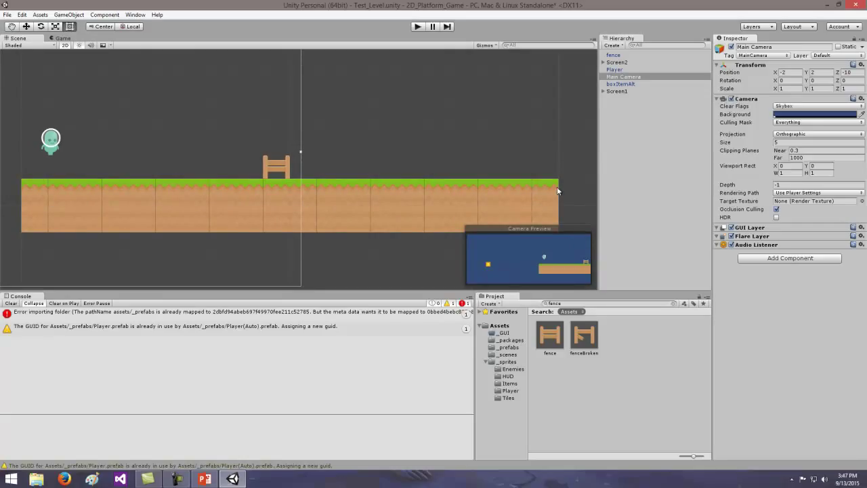
key("Up")
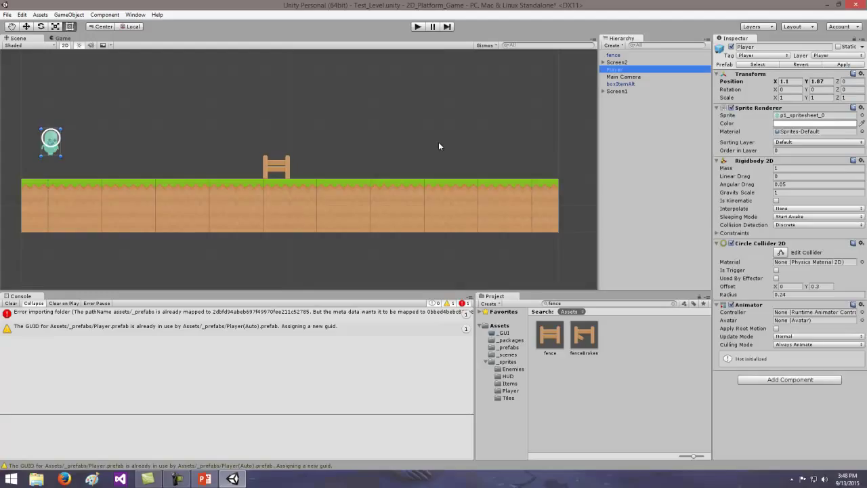
left_click(613, 55)
key("ctrl+d")
left_click_drag(285, 161, 313, 162)
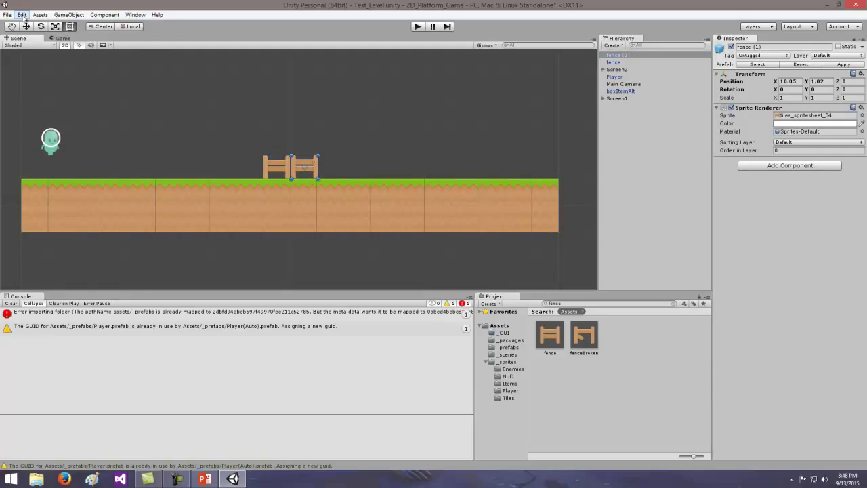
left_click(23, 16)
left_click(48, 276)
left_click(87, 129)
- Duplicate the original fence twice more to extend the row rightward to X 12, snapping each copy to the grid on all axes
left_click(277, 169)
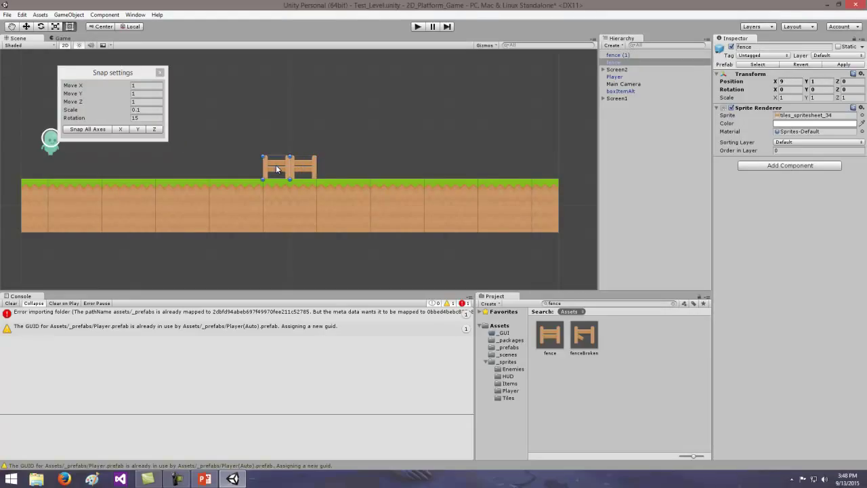
key("ctrl+d")
left_click_drag(277, 170, 334, 169)
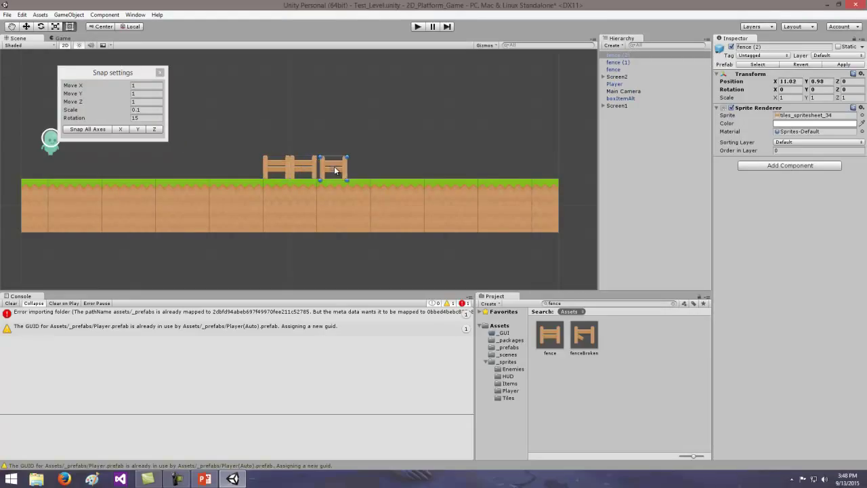
left_click(88, 129)
left_click(271, 166)
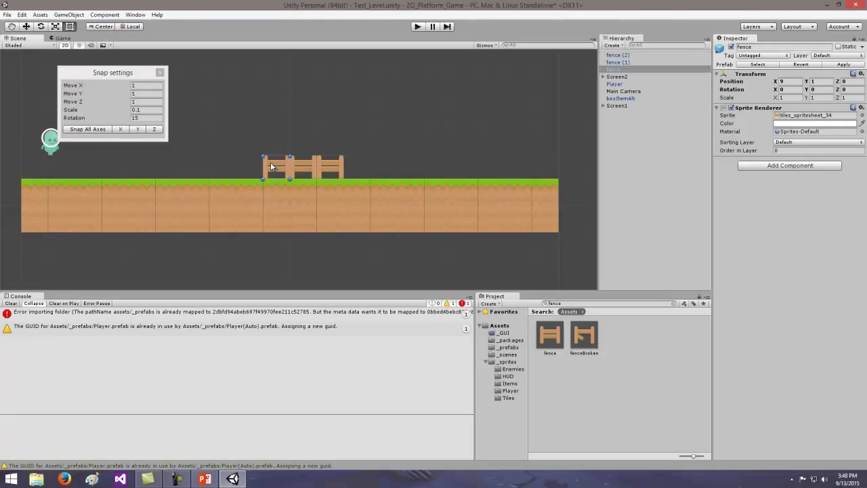
key("ctrl+d")
left_click_drag(271, 165, 355, 168)
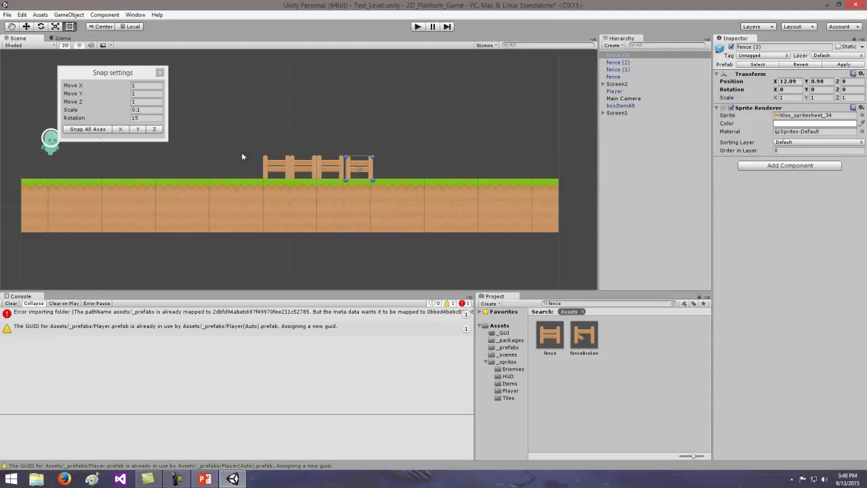
left_click(92, 129)
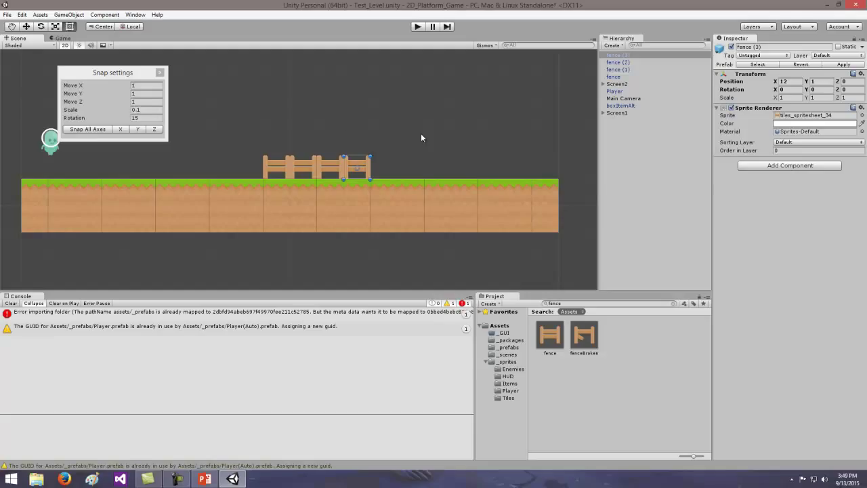
- Move the original fence at X 9 into the Screen1 group and keep the group collapsed
left_click(274, 167)
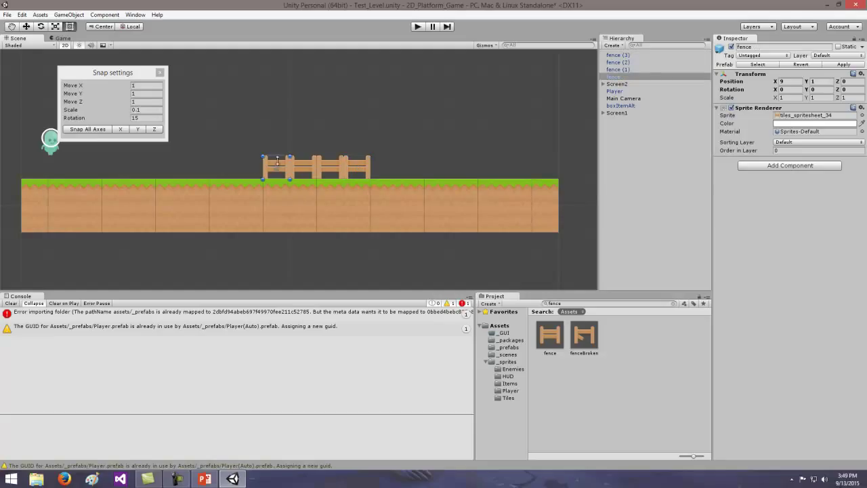
left_click(615, 78)
left_click_drag(616, 77, 621, 115)
left_click(604, 107)
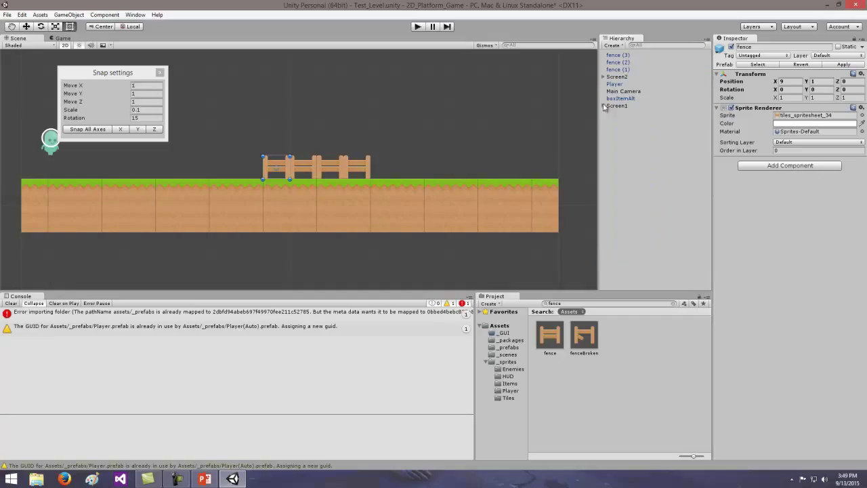
- Move fence (1), fence (2) and fence (3) into the Screen2 group and collapse the group
left_click(616, 56)
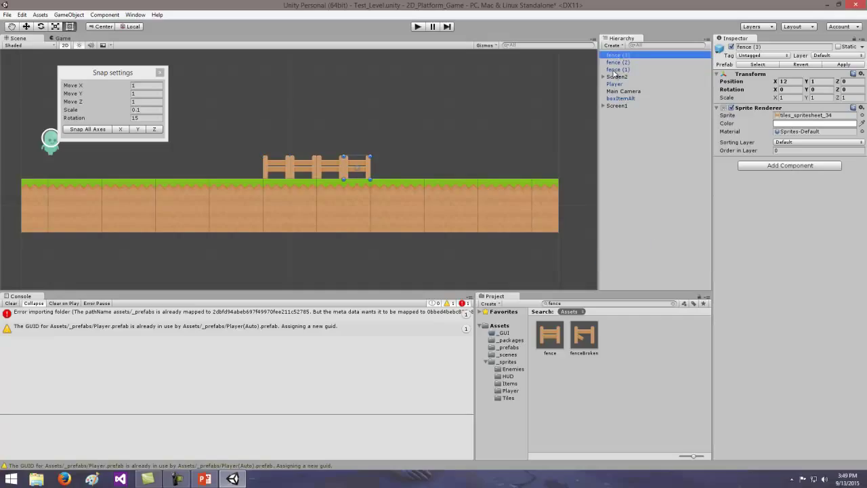
left_click(614, 69, "shift")
left_click_drag(614, 72, 619, 79)
left_click(603, 54)
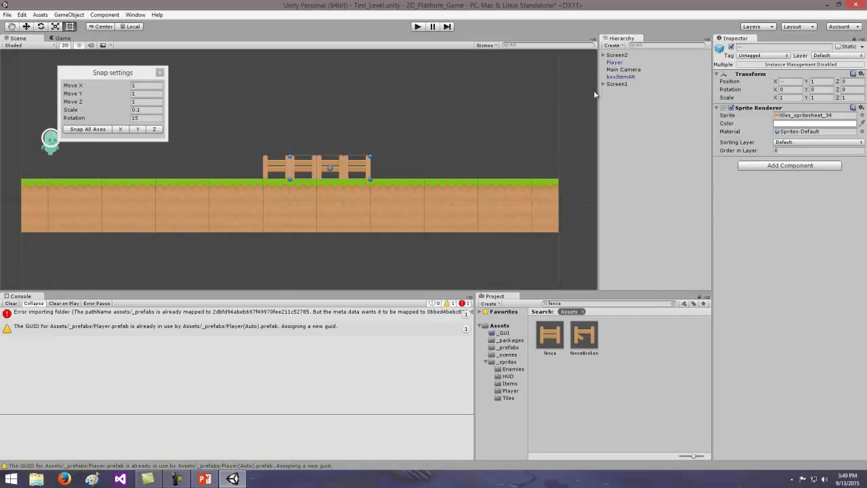
left_click(617, 85)
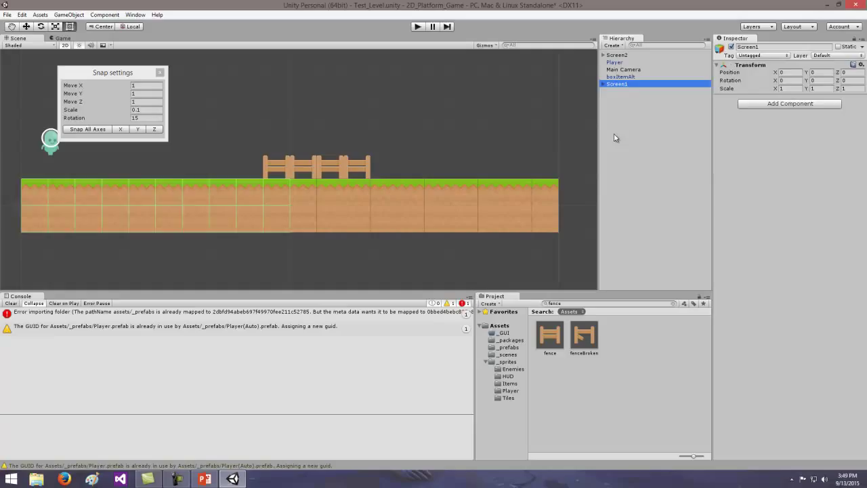
left_click(614, 137)
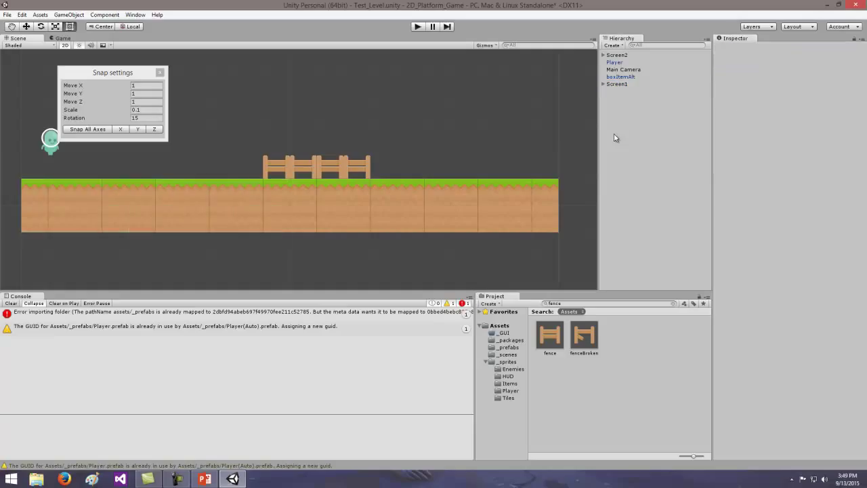
- Delete the last column of Screen2 ground, the tiles grassMid (9) and grassCenter (9)
left_click(539, 189)
left_click(543, 223)
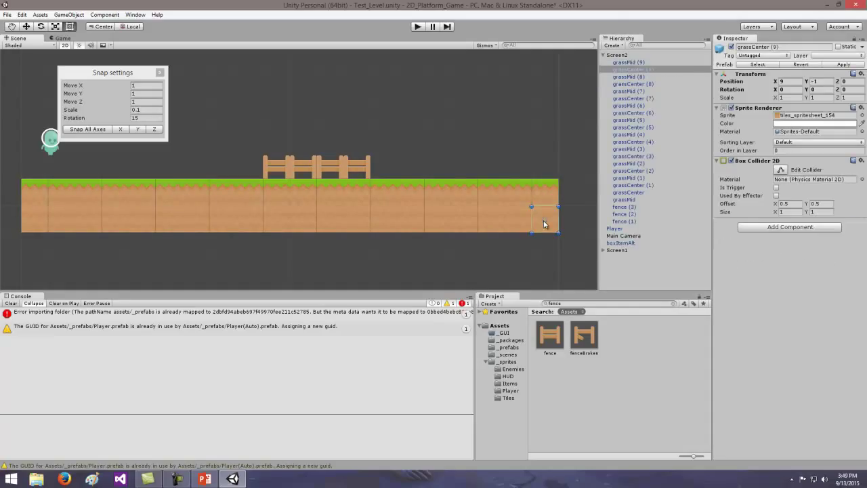
left_click(543, 194)
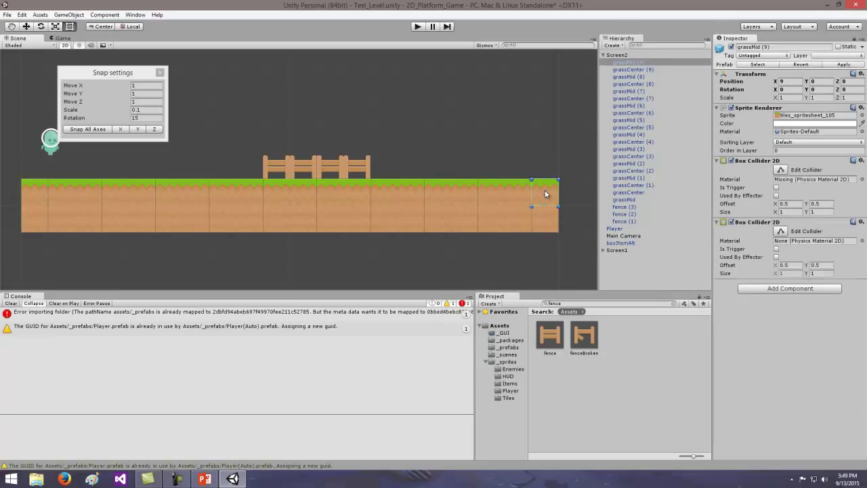
left_click(545, 224, "shift")
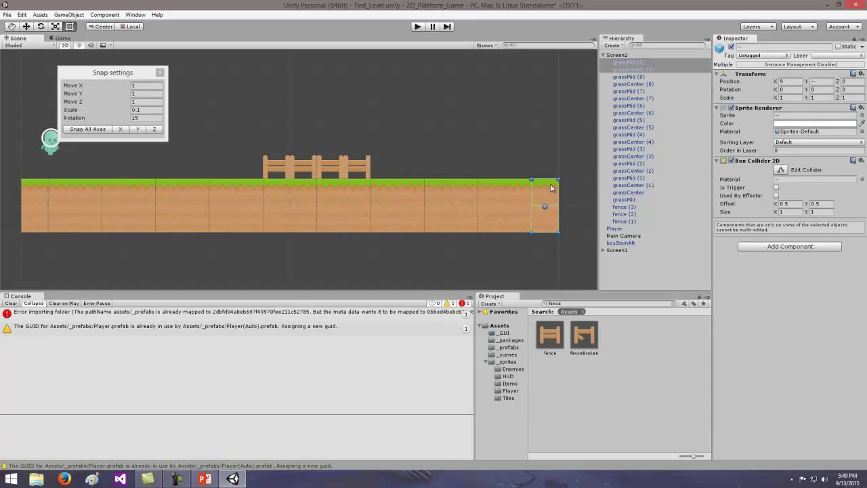
right_click(629, 71)
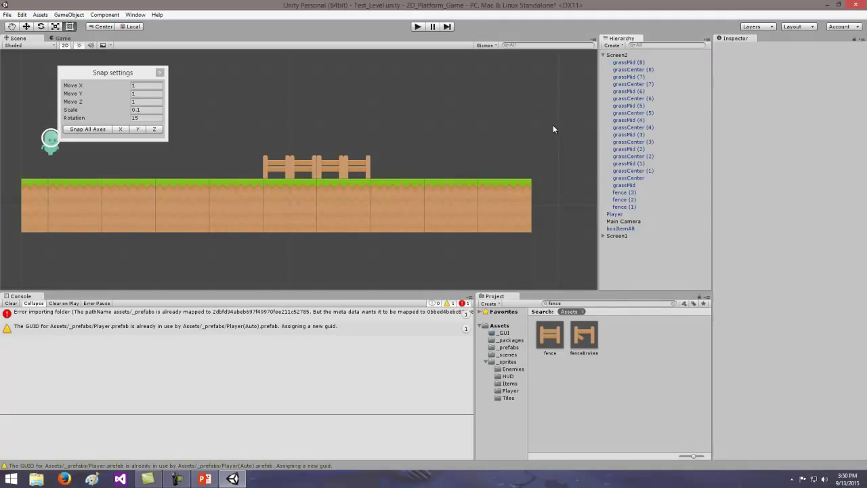
- Clear the fence filter and search the project assets for "grasscliffright"
left_click(554, 302)
left_click(508, 347)
left_click(563, 304)
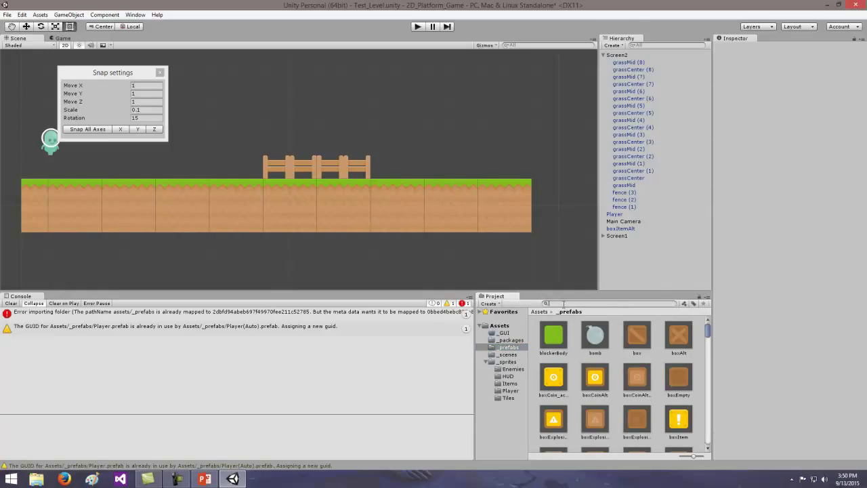
type("grass")
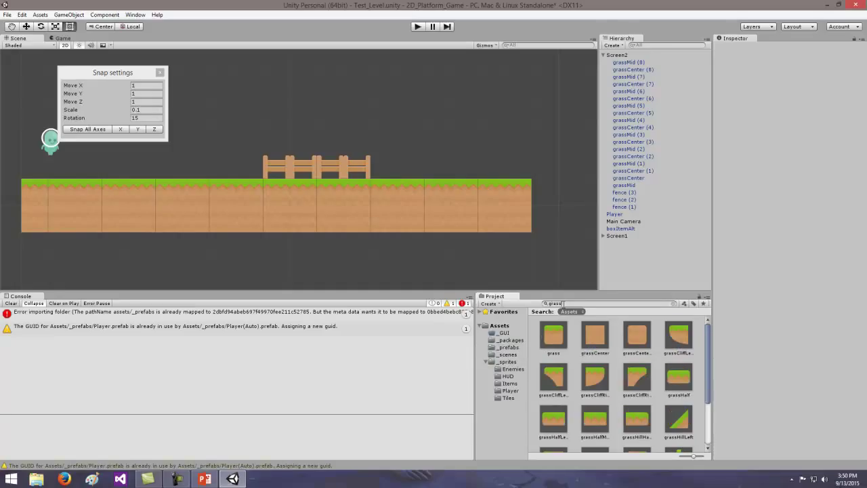
type("cl")
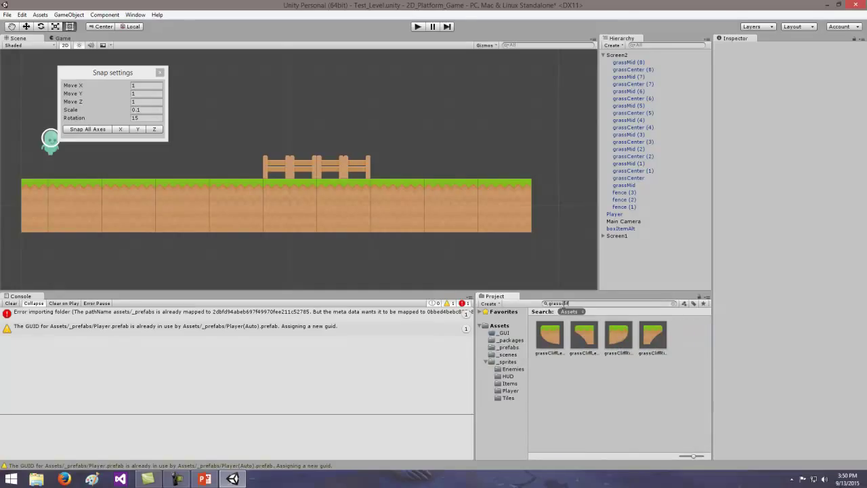
type("iffright")
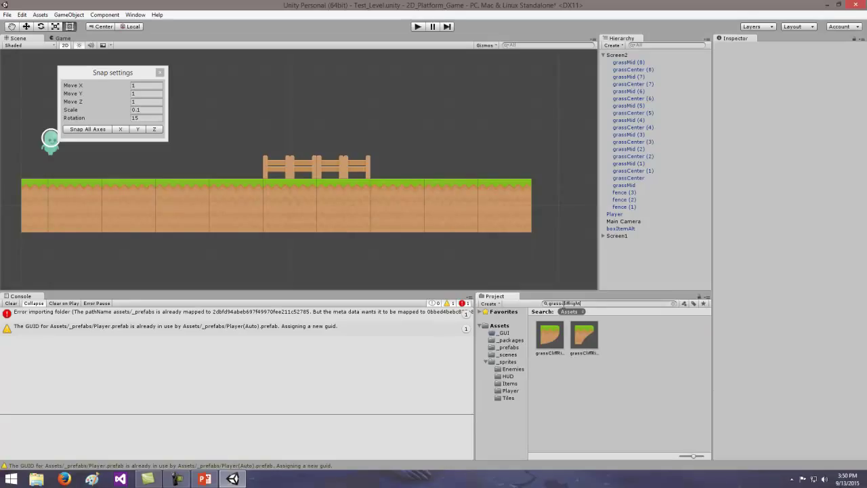
- Place the grassCliffRight prefab at the right end of the grass surface and snap it to the grid at X 19, Y 0
left_click(550, 336)
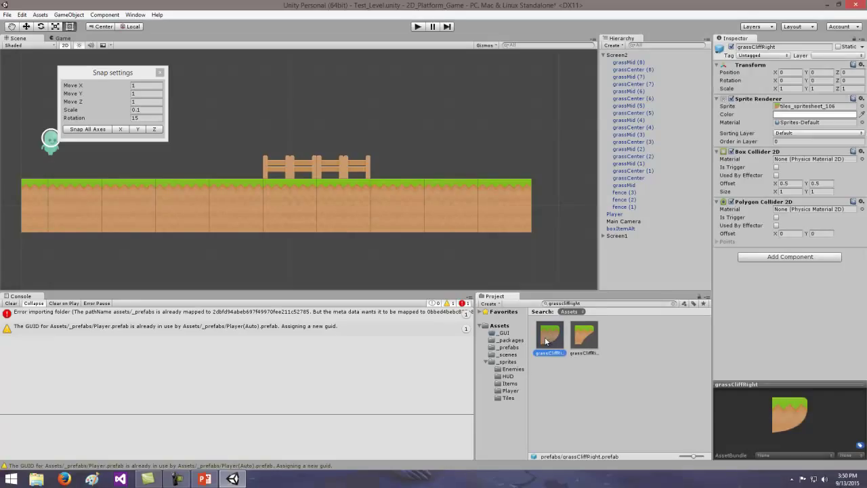
left_click_drag(551, 338, 530, 207)
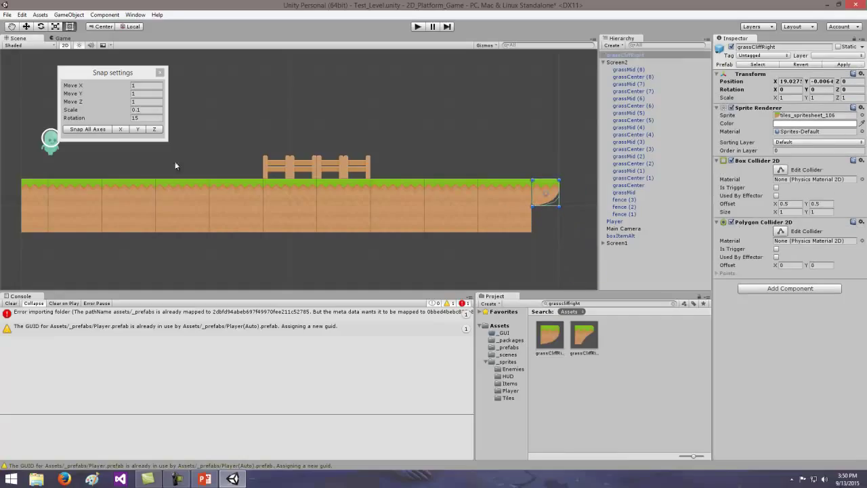
left_click(102, 129)
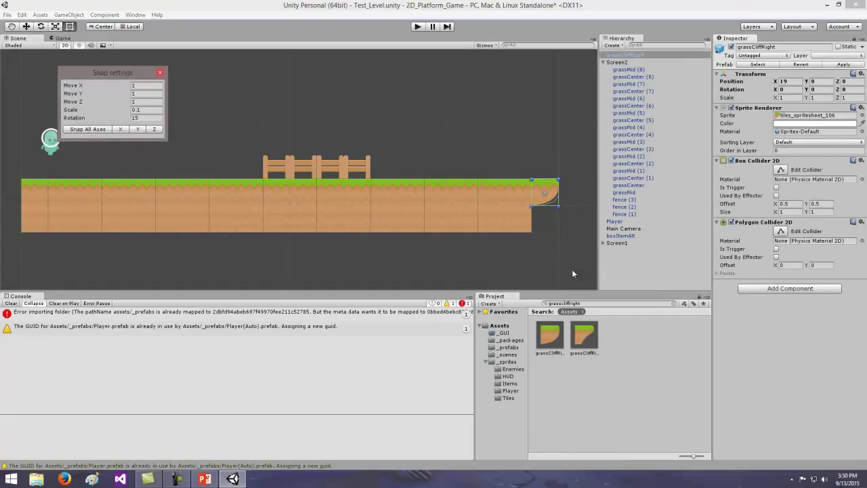
- Search the project assets for "liqu" and place the liquidWater prefab beneath the cliff edge, snapped to the grid at X 19, Y -1
left_click(586, 303)
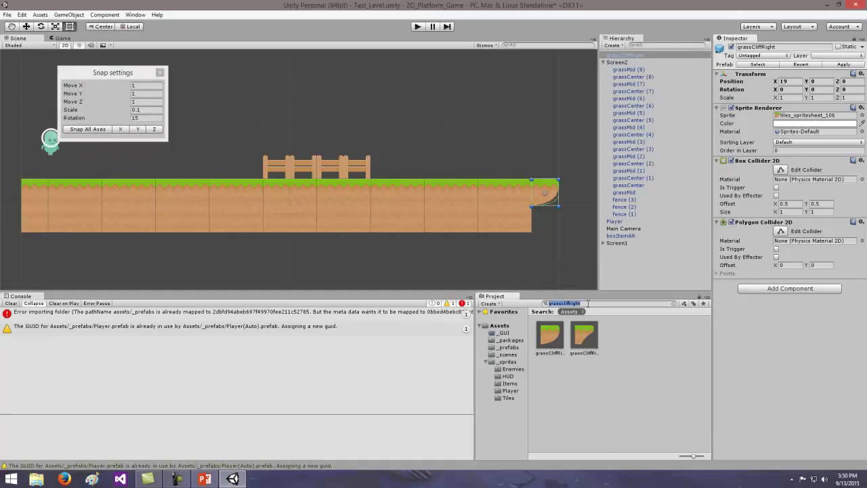
type("liqu")
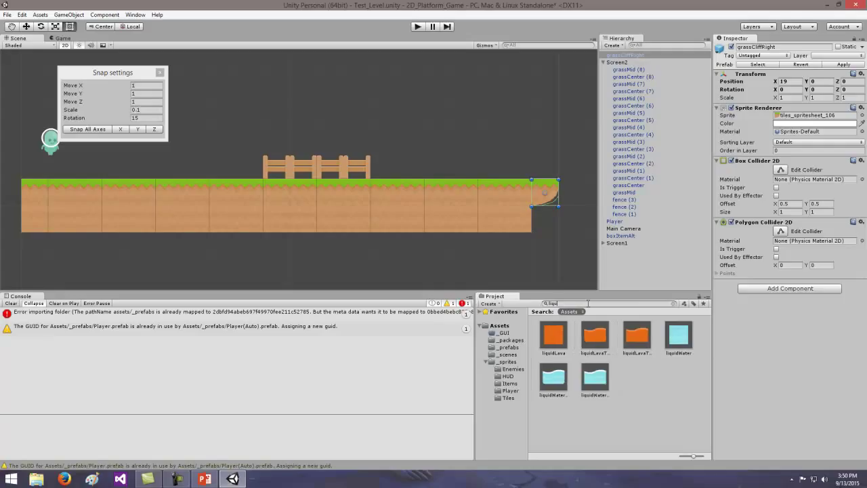
left_click_drag(678, 334, 531, 232)
left_click(88, 129)
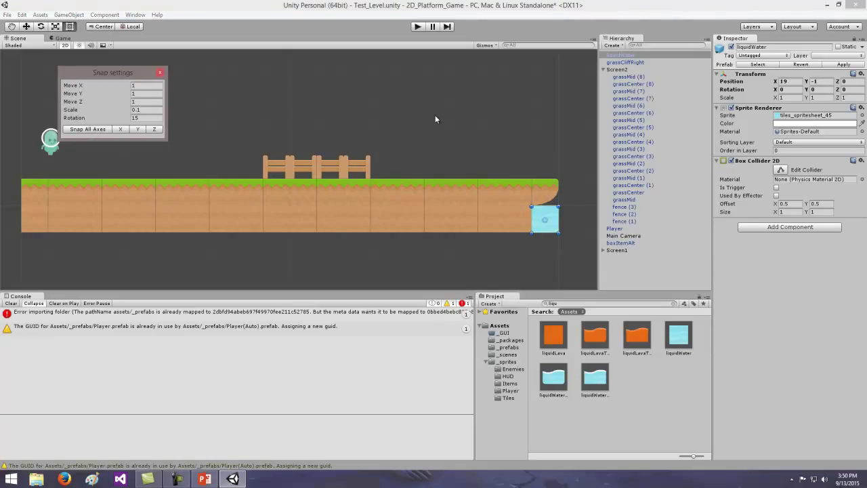
key("q")
left_click_drag(519, 126, 353, 128)
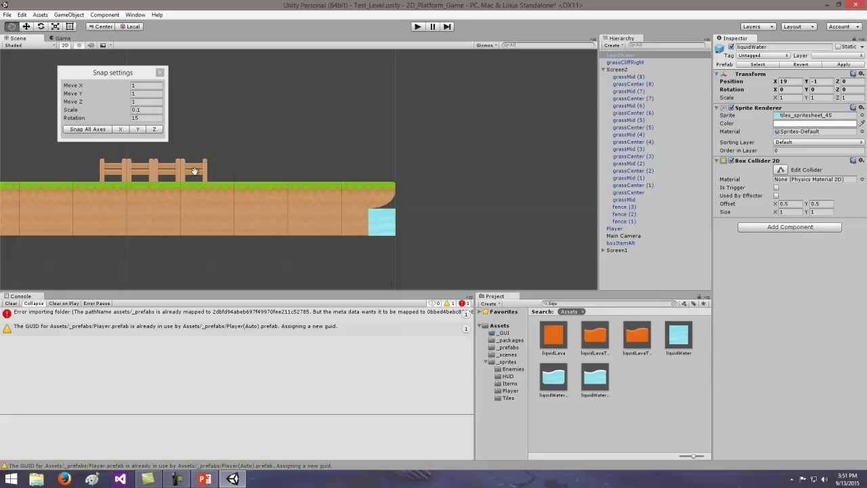
left_click(69, 26)
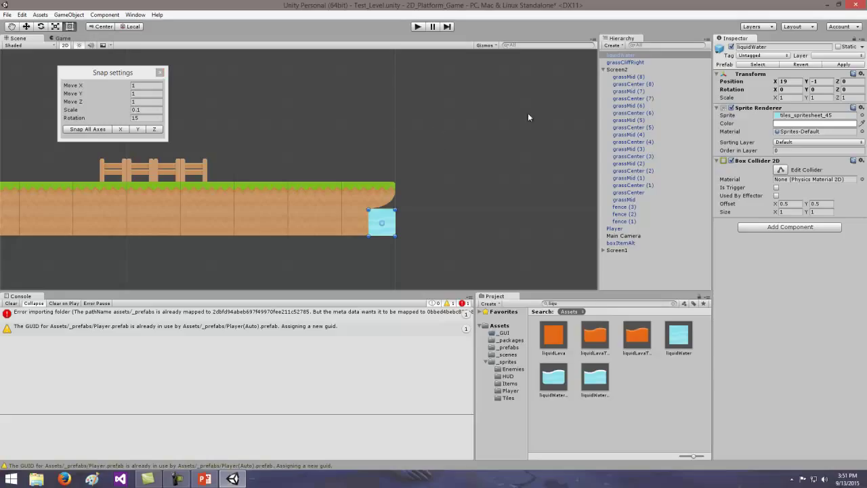
- Open the project's layer settings and add four new sorting layers after Default
left_click(771, 28)
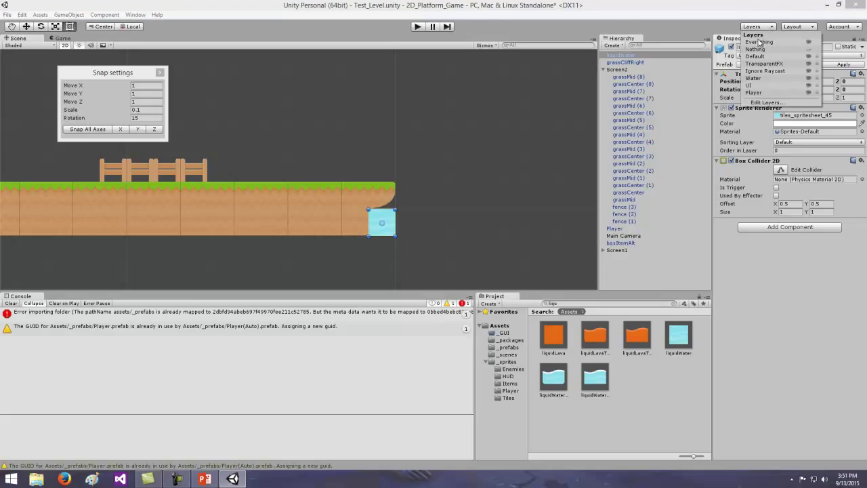
left_click(766, 104)
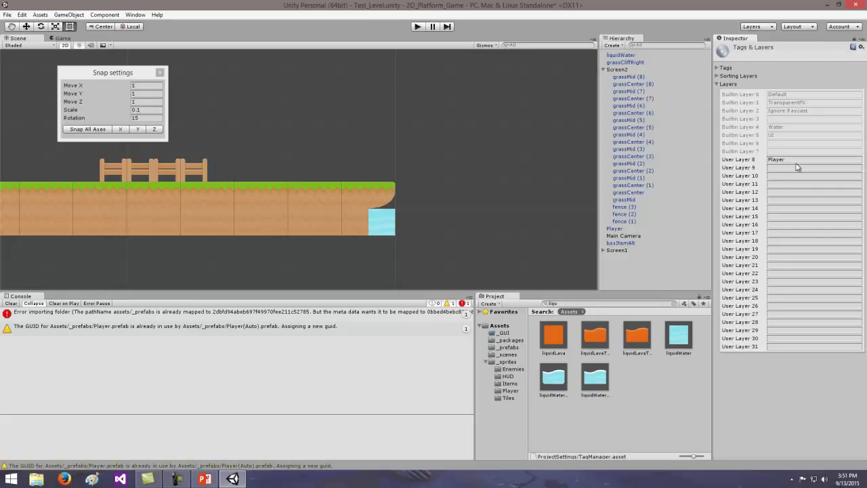
left_click(814, 201)
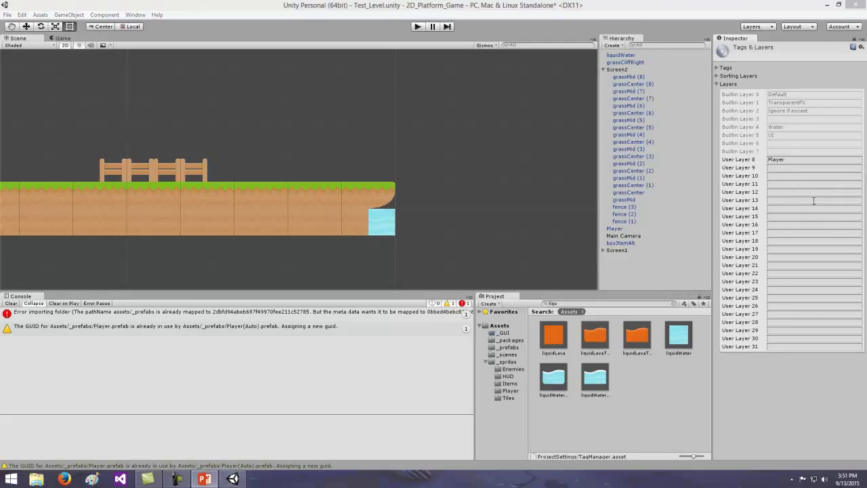
left_click(716, 84)
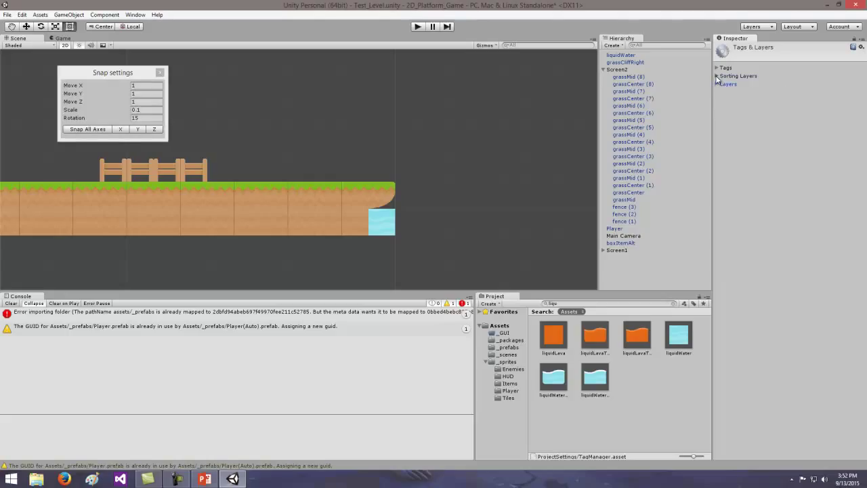
left_click(720, 75)
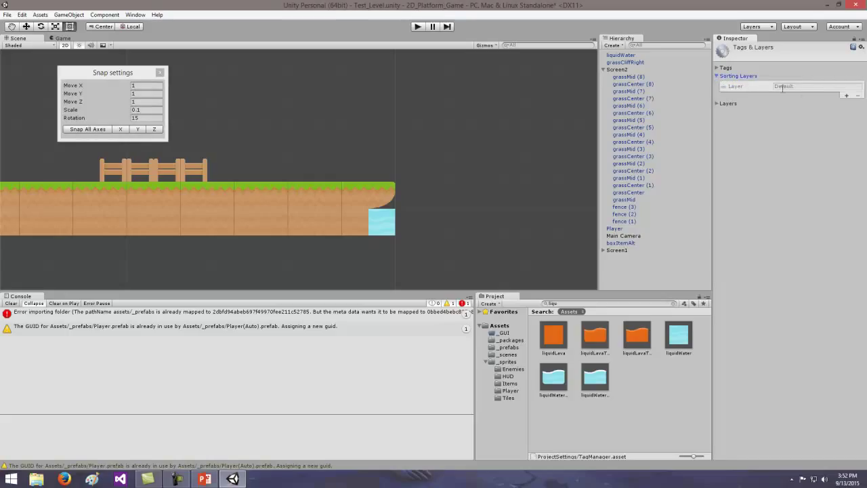
left_click(846, 95)
left_click(846, 103)
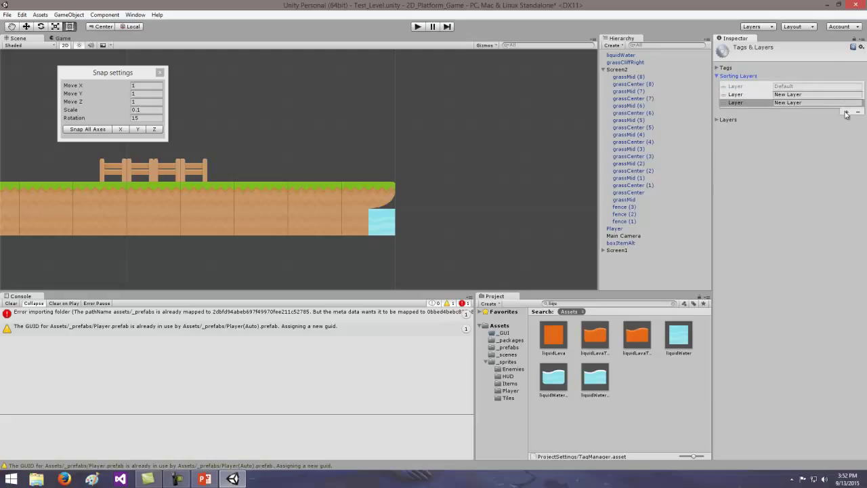
left_click(846, 111)
left_click(846, 119)
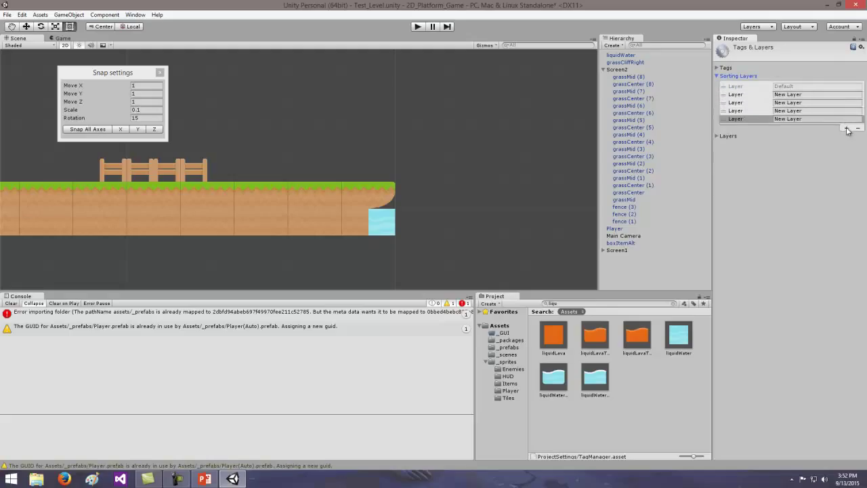
left_click(846, 128)
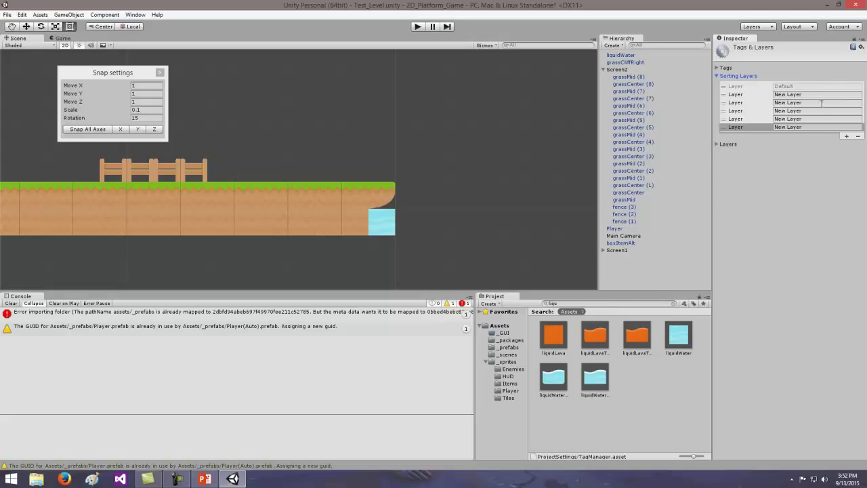
left_click(859, 137)
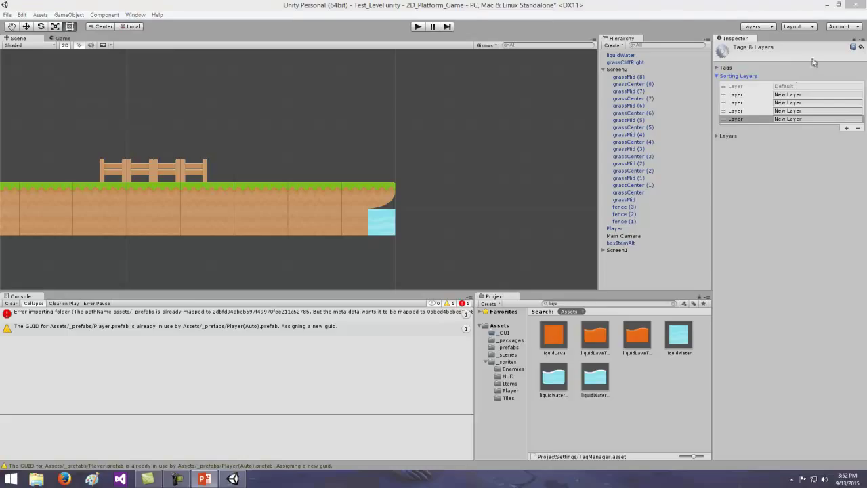
- Name the four new sorting layers ForeGround, Characters, MidGround and BackGround, in that order
left_click(808, 95)
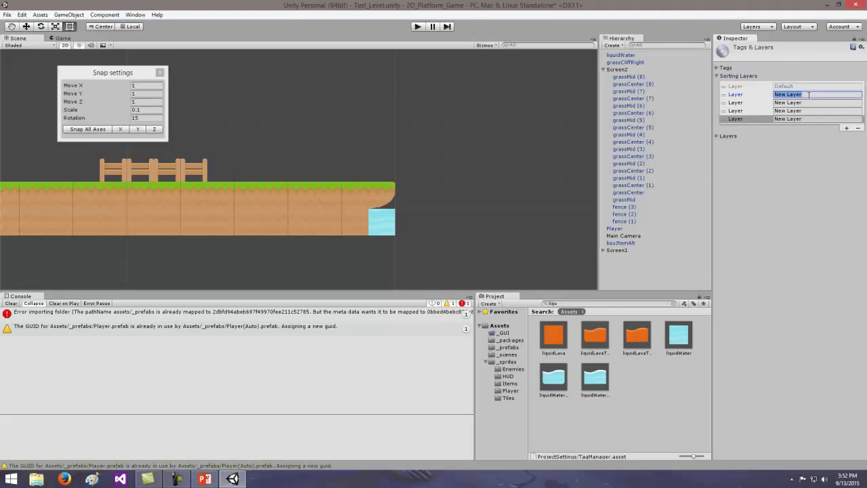
type("ForeGround")
left_click(808, 102)
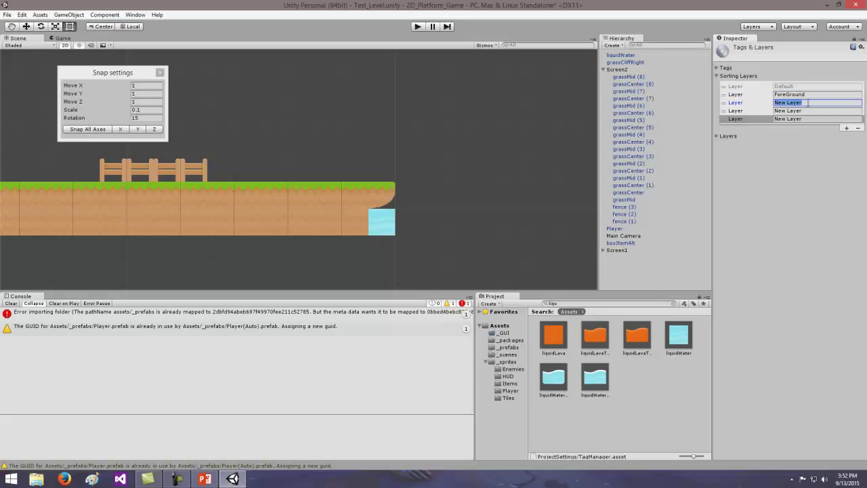
type("Characters")
left_click(818, 110)
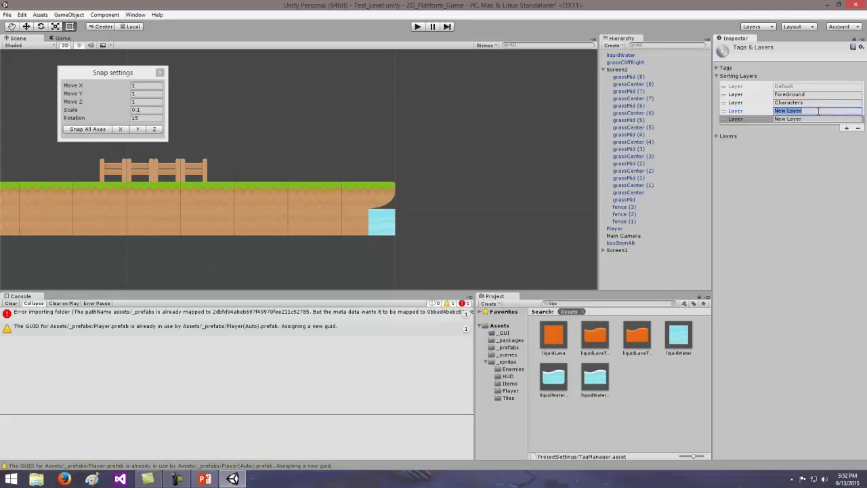
type("MidGround")
left_click(812, 119)
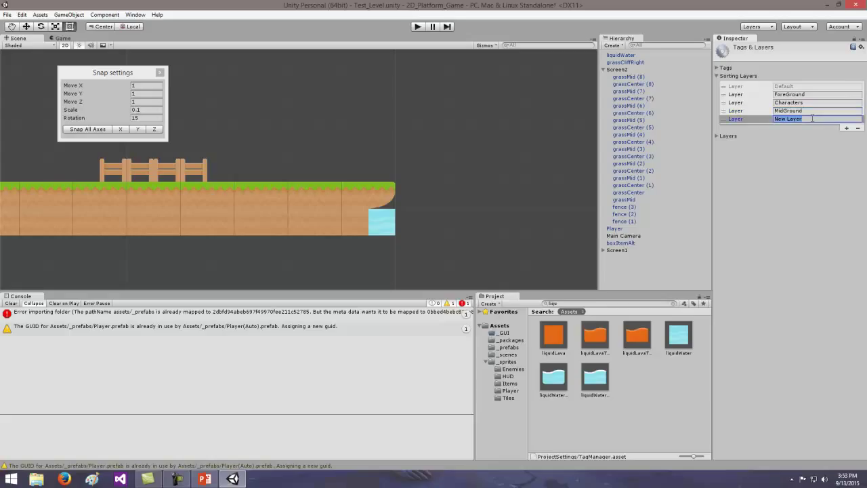
type("Background")
key("BackSpace")
type("G")
key("Return")
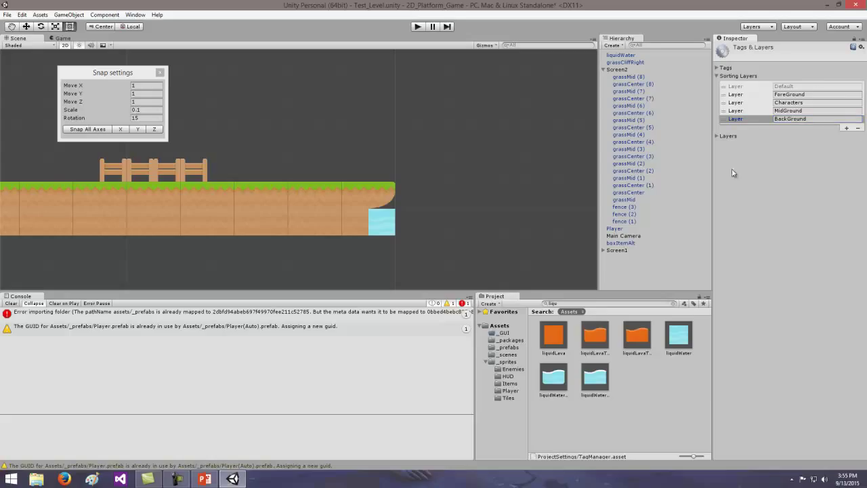
- Reorder the sorting layers to BackGround, MidGround, Characters, Default, ForeGround
left_click(743, 120)
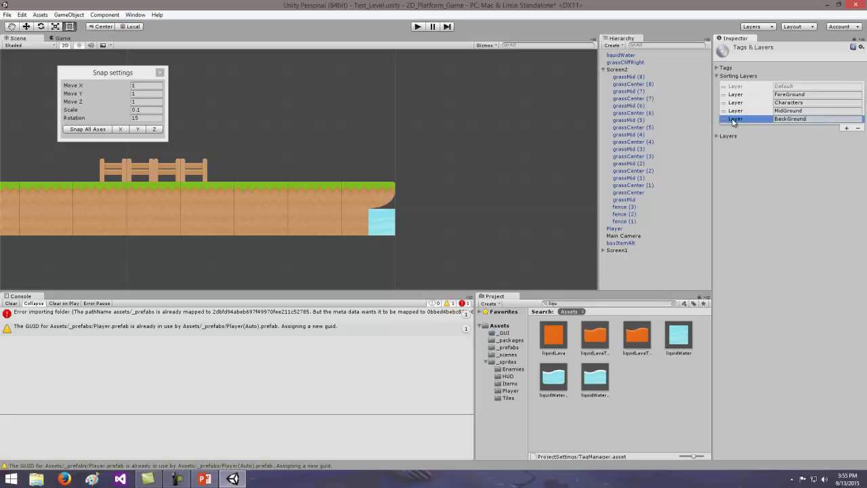
mouse_move(736, 103)
left_mouse_down()
mouse_move(738, 87)
mouse_move(738, 106)
mouse_move(741, 99)
left_mouse_up()
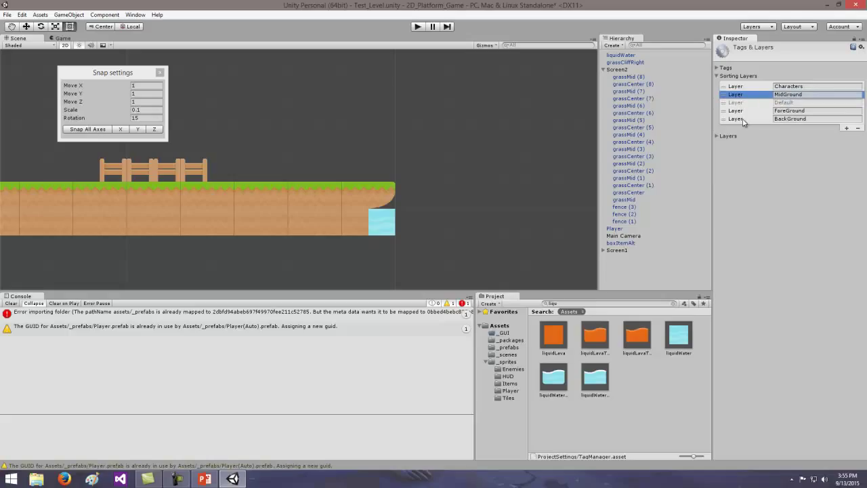
left_click_drag(741, 121, 745, 105)
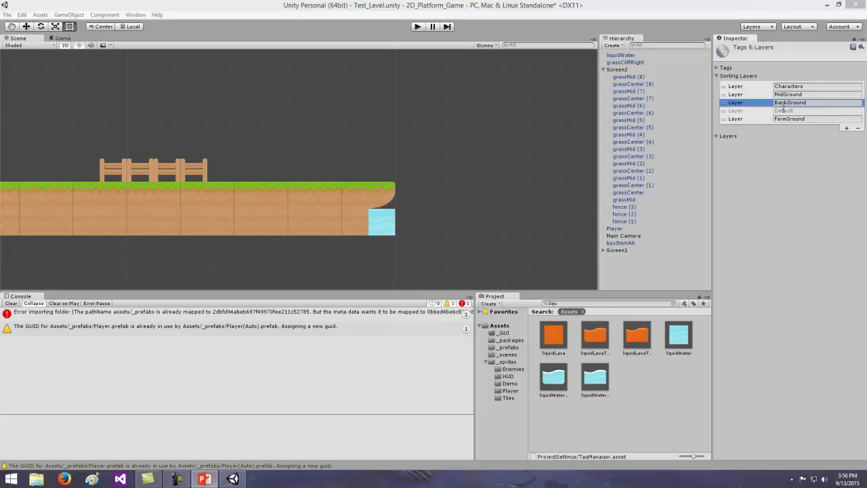
left_click_drag(743, 87, 739, 98)
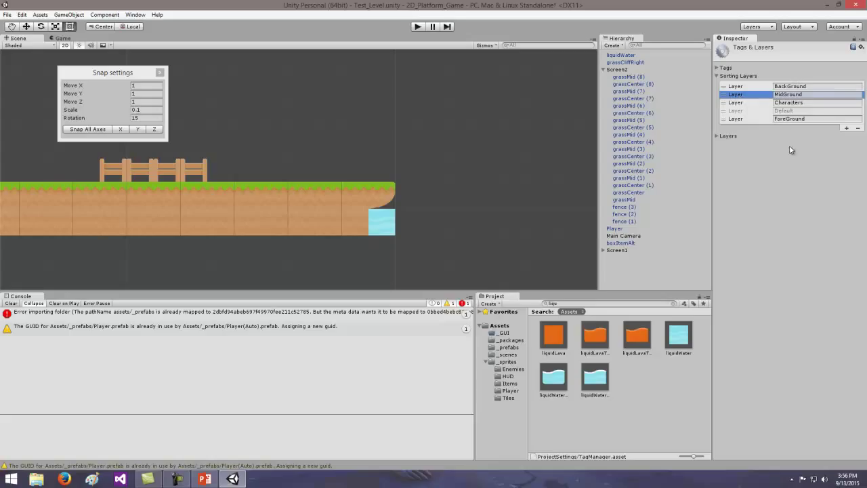
left_click(804, 94)
left_click(789, 149)
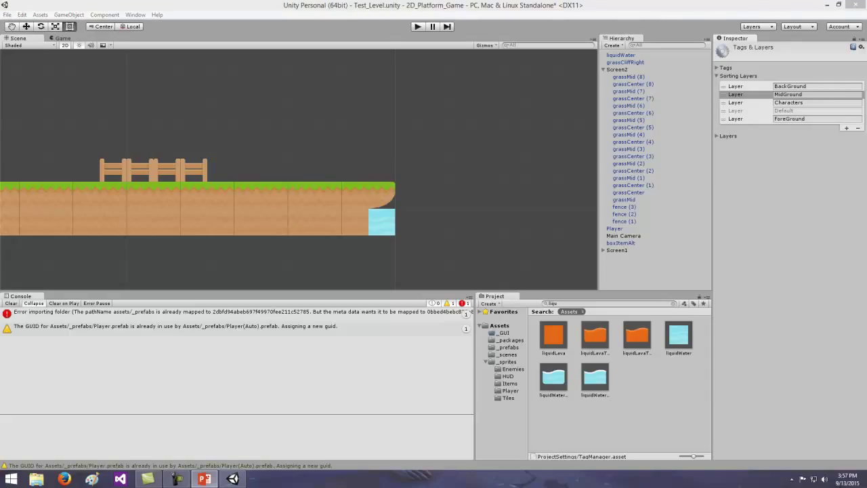
left_click(476, 186)
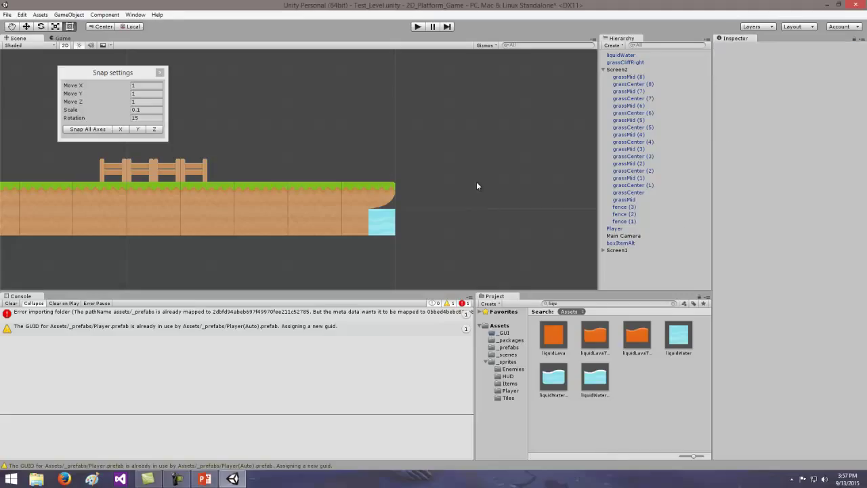
left_click(111, 163)
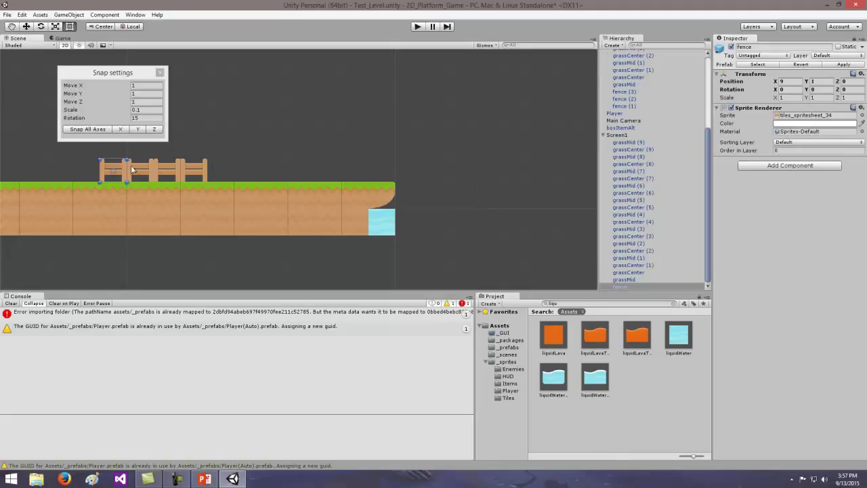
left_click(139, 170, "shift")
left_click(165, 169, "shift")
left_click(196, 169, "shift")
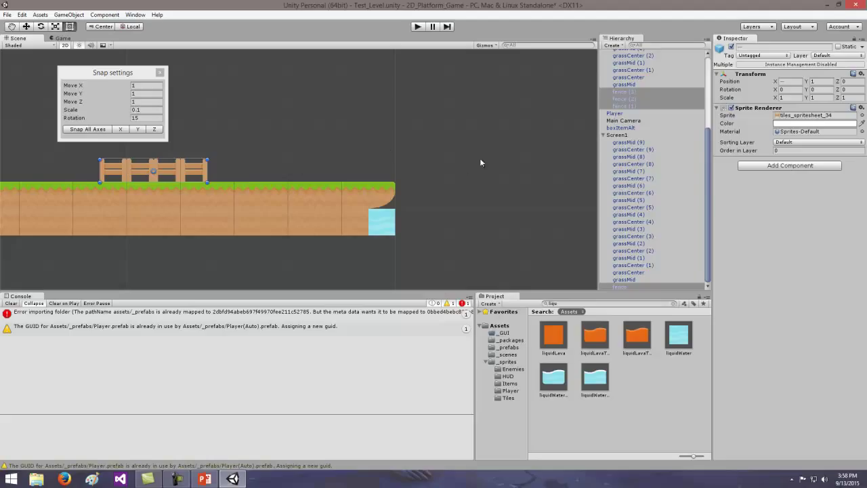
left_click(707, 177)
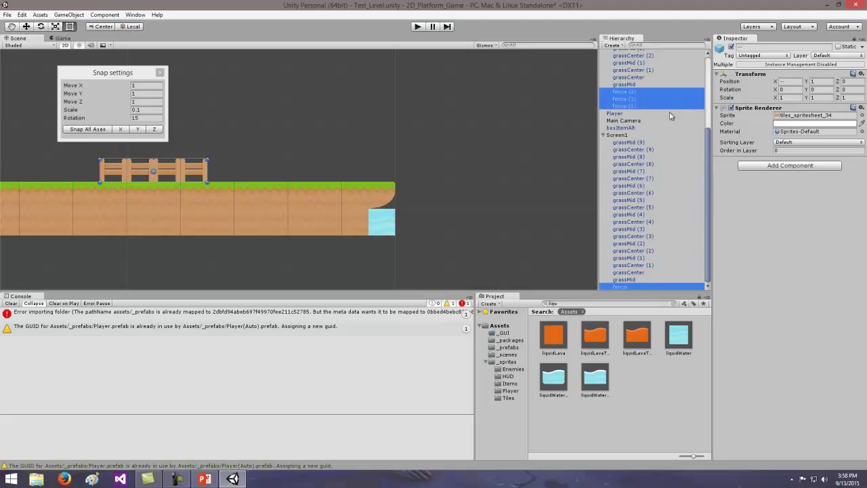
left_click(831, 57)
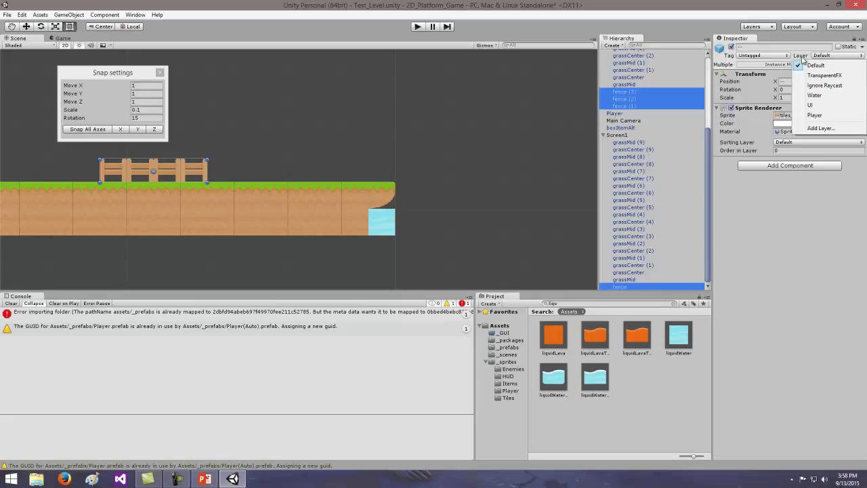
left_click(790, 214)
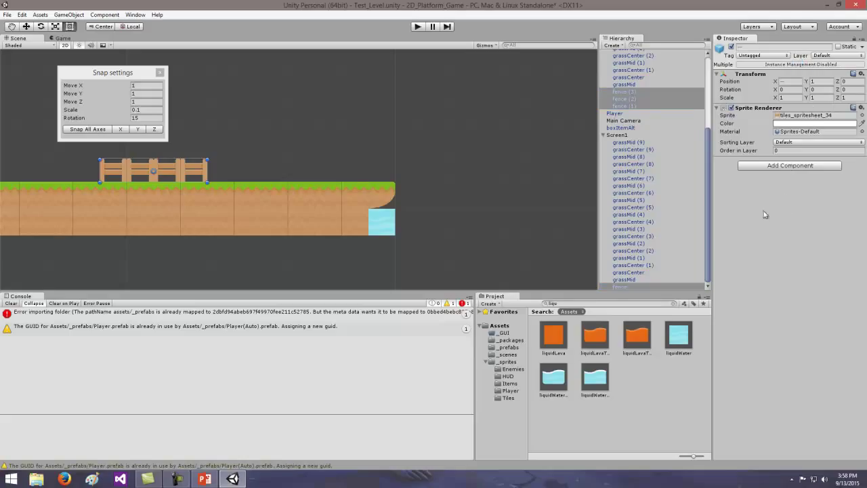
left_click(573, 304)
left_click(758, 27)
left_click(774, 150)
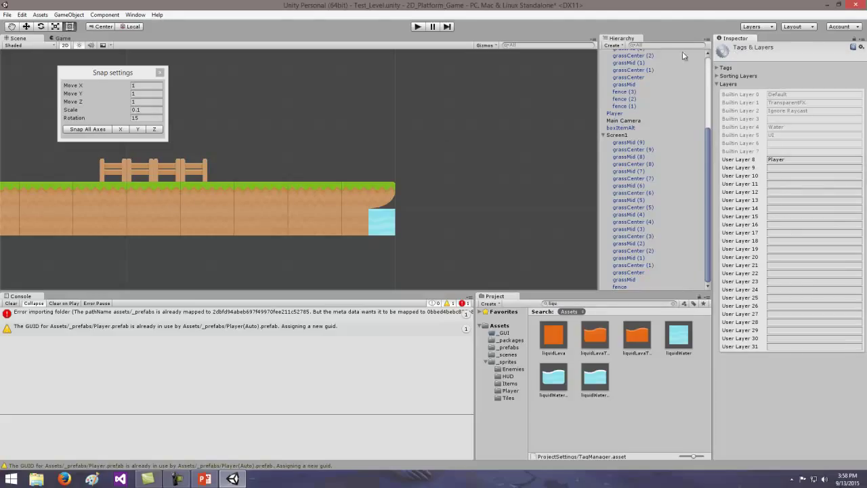
left_click(201, 173)
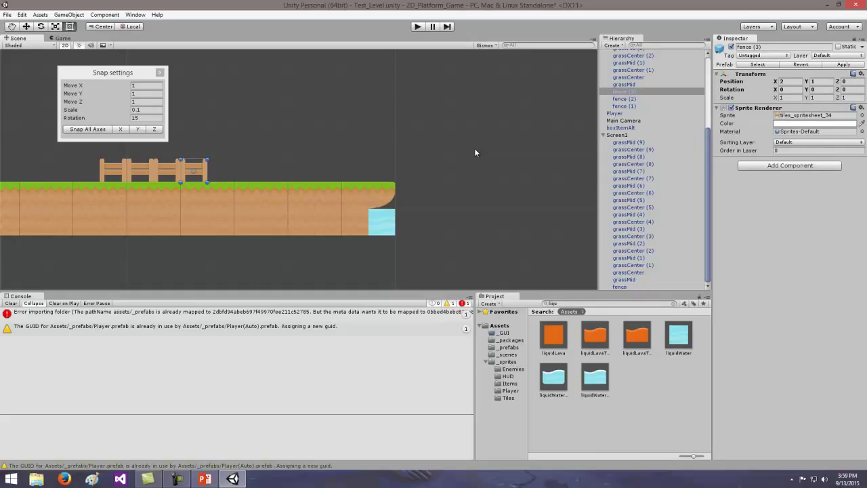
- Search the project assets for "fence" and set the fence prefab's sorting layer to ForeGround
left_click(567, 303)
type("fence")
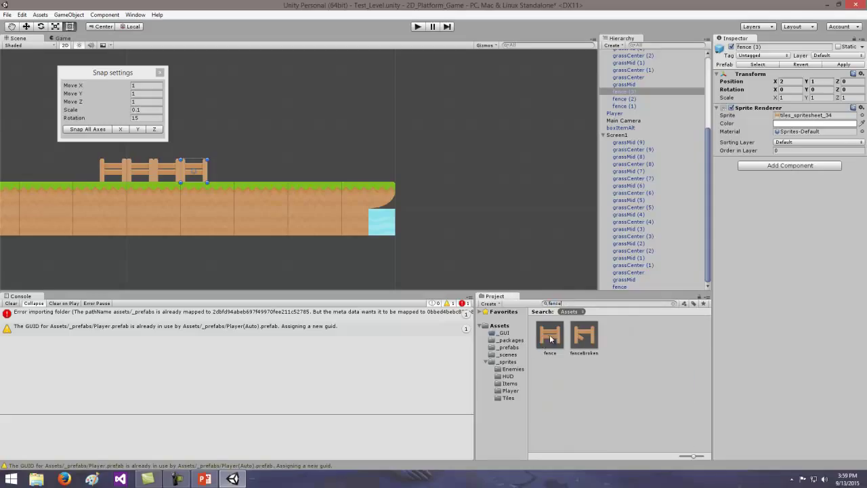
left_click(550, 337)
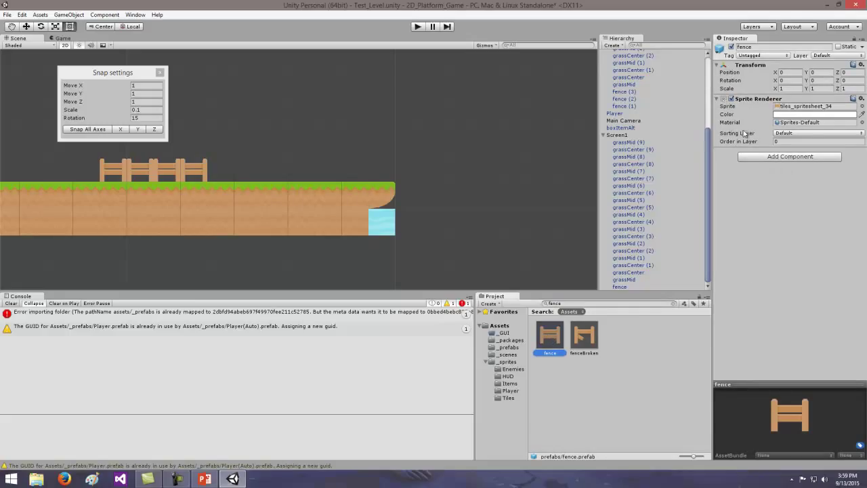
left_click(805, 135)
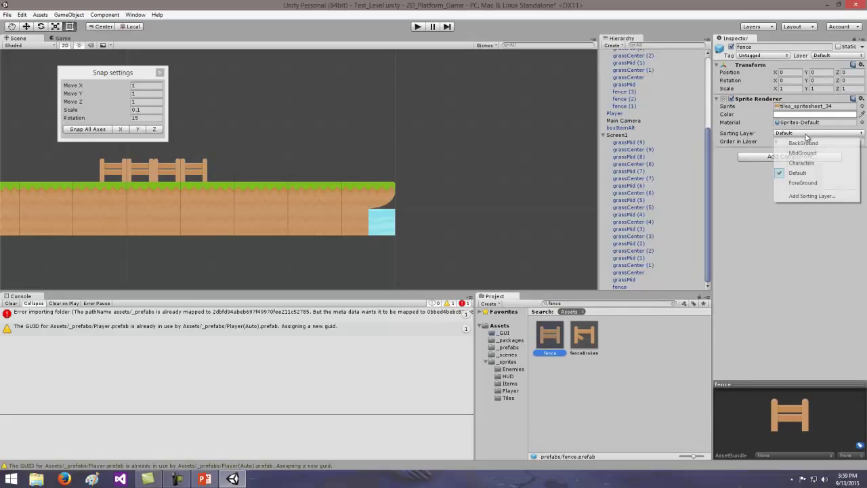
left_click(807, 183)
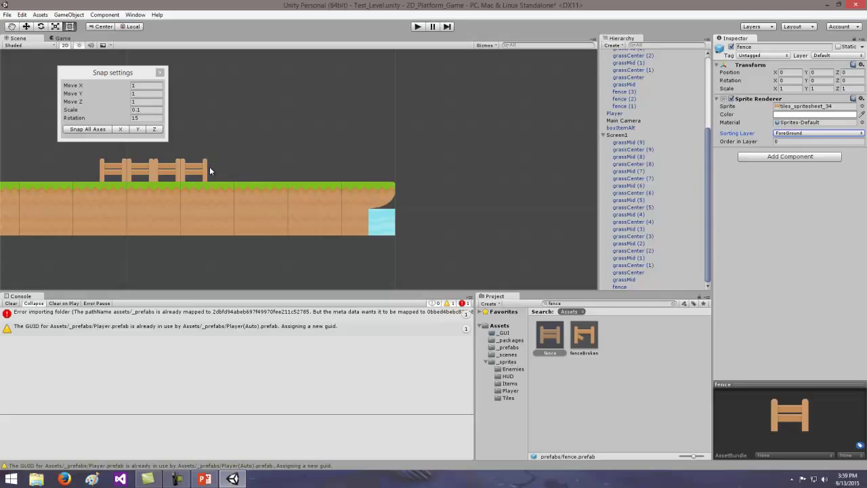
left_click(555, 336)
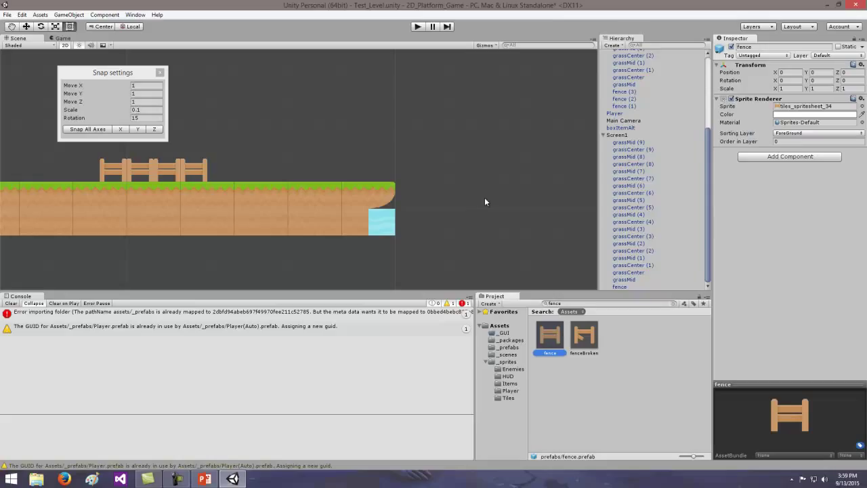
key("Escape")
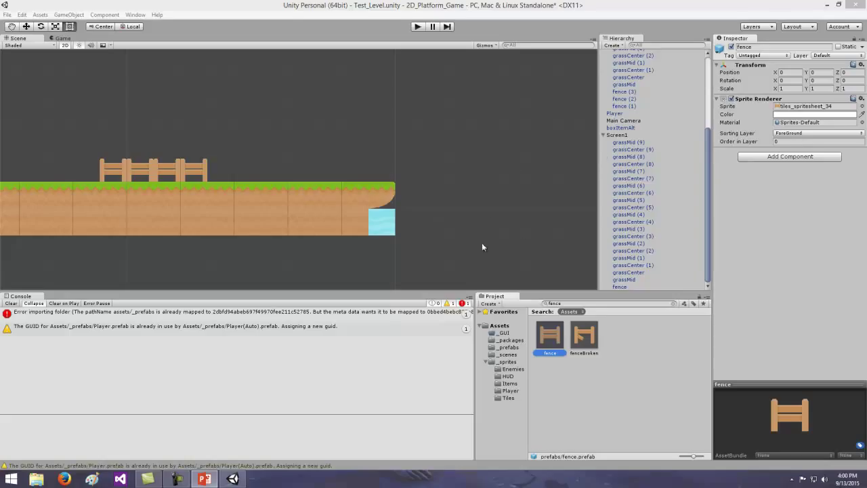
- Search the prefabs for "liquidwatertop_mid" and place that water-top prefab over the cliff edge, snapped to the grid at X 19, Y 0
key("ctrl+shift+s")
left_click(508, 347)
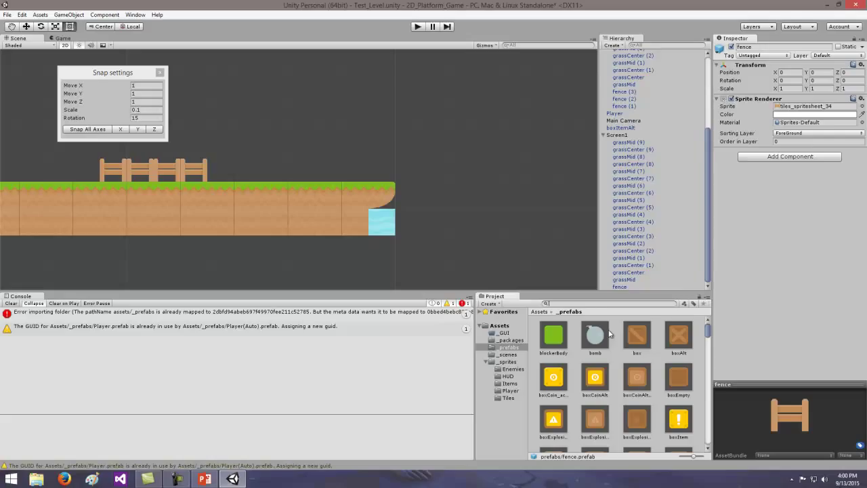
type("liqui")
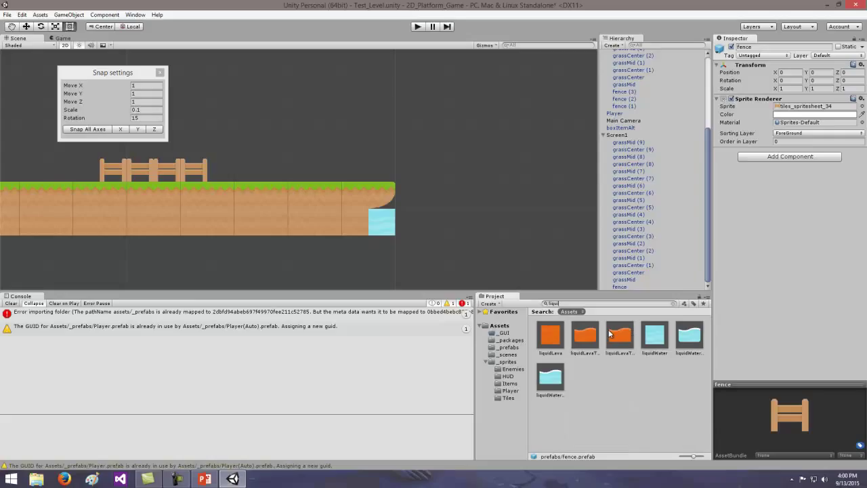
type("dwater")
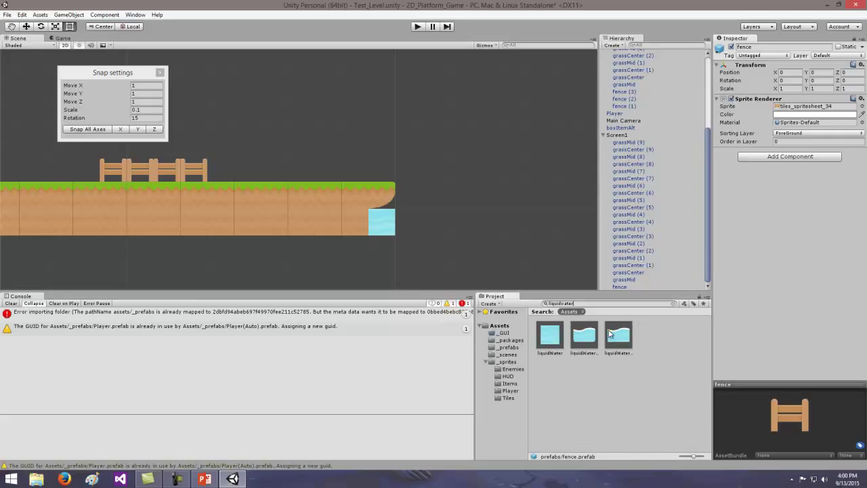
type("top_mid")
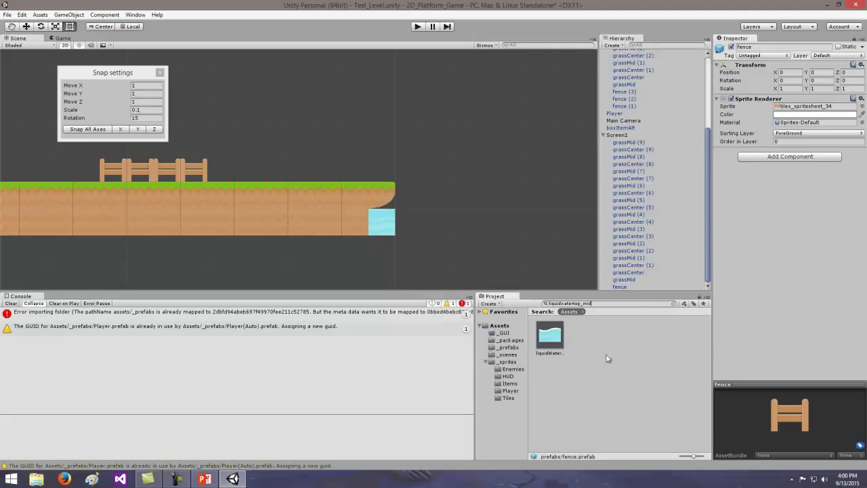
left_click(549, 339)
left_click_drag(549, 338, 369, 207)
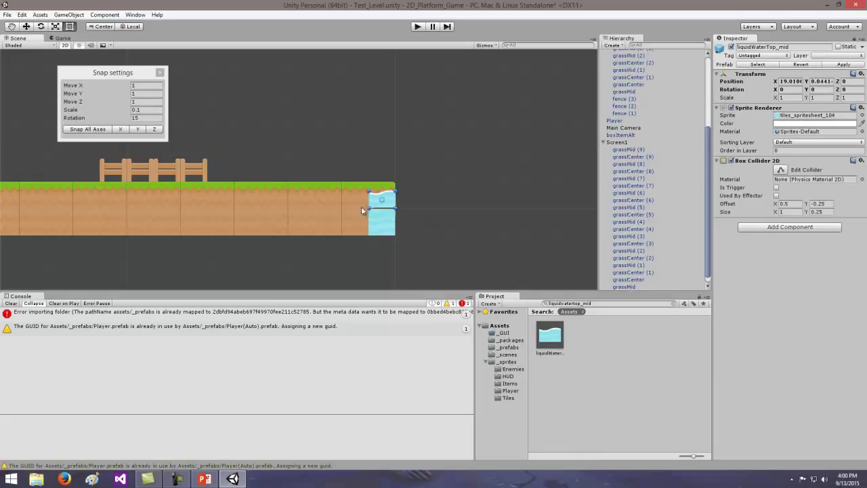
left_click(83, 129)
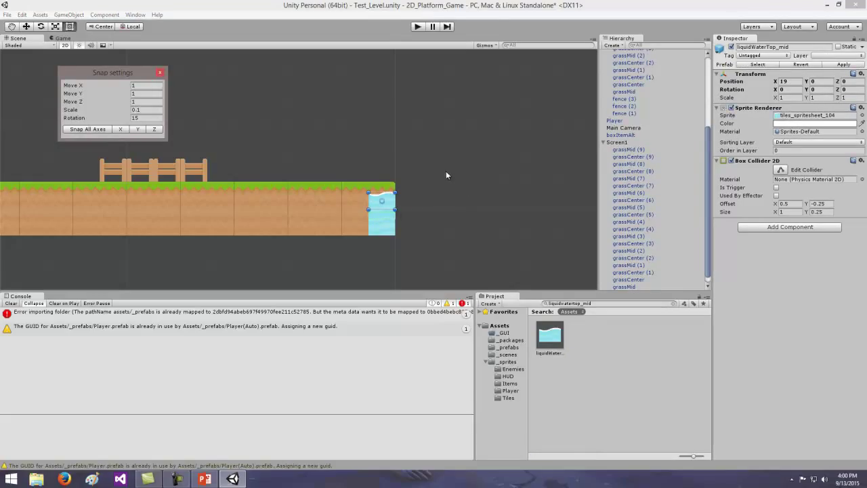
left_click(421, 196)
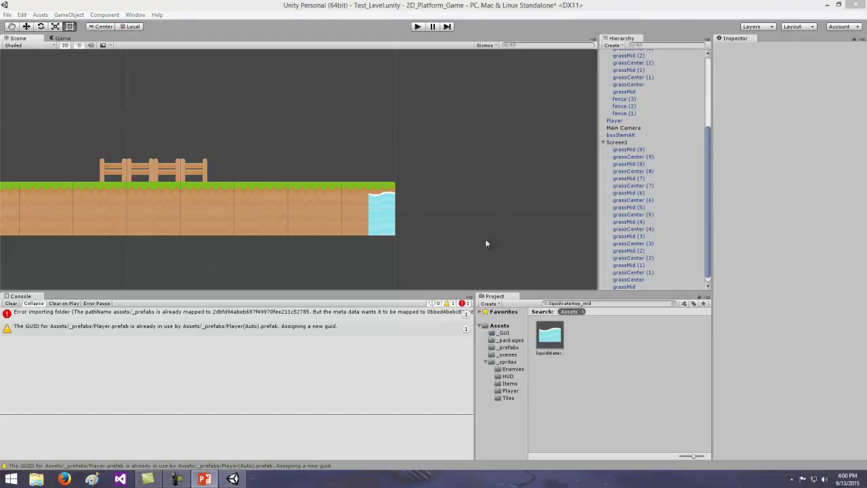
- Set the liquidWaterTop_mid prefab's sorting layer to BackGround, switching it back to Default once to compare the draw order
left_click(550, 335)
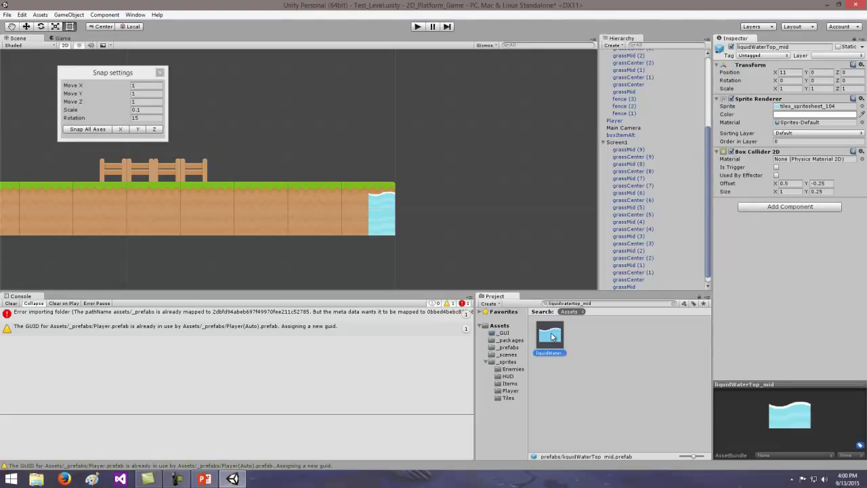
left_click(801, 133)
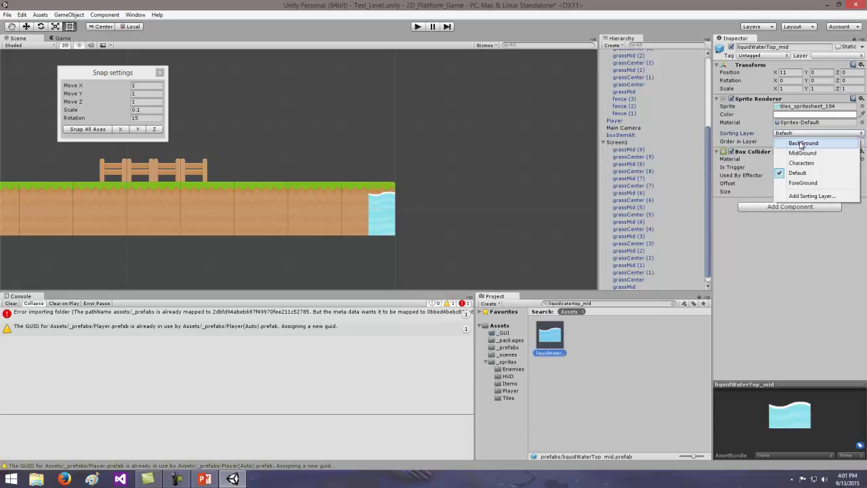
left_click(803, 144)
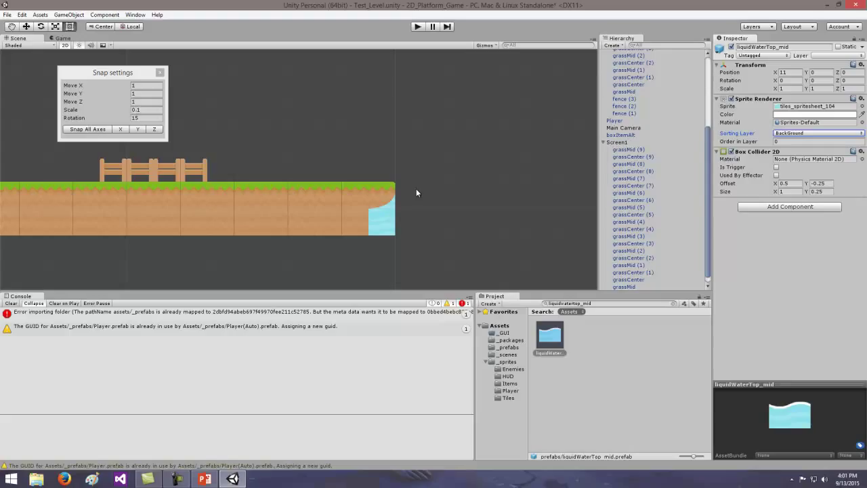
left_click(790, 134)
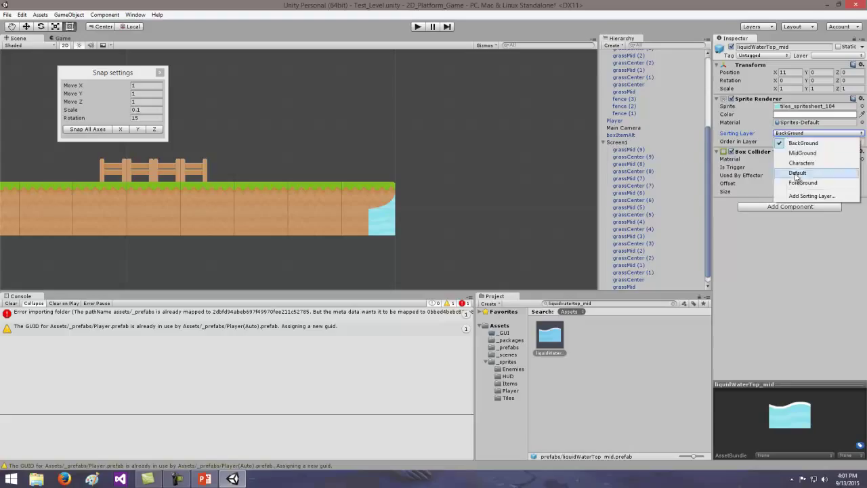
left_click(797, 174)
left_click(793, 134)
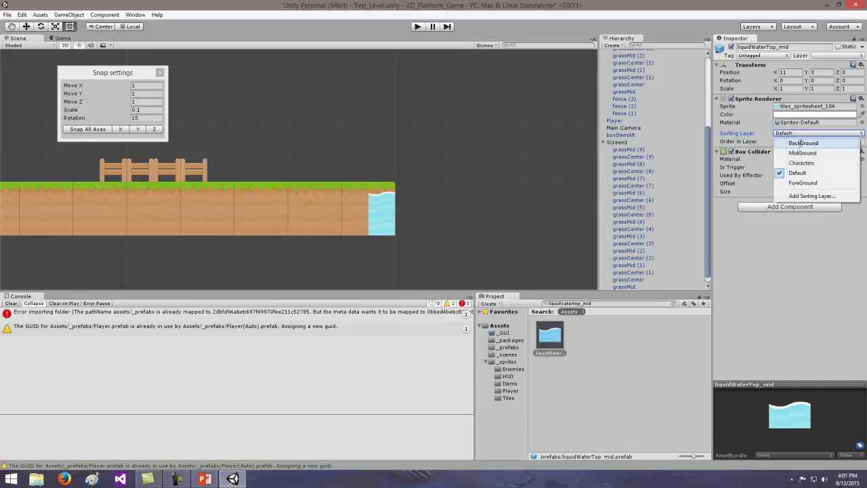
left_click(802, 144)
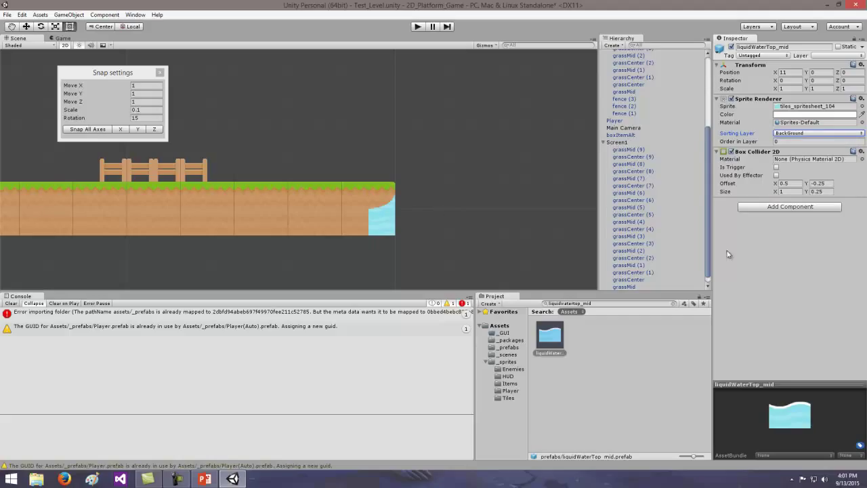
left_click(526, 219)
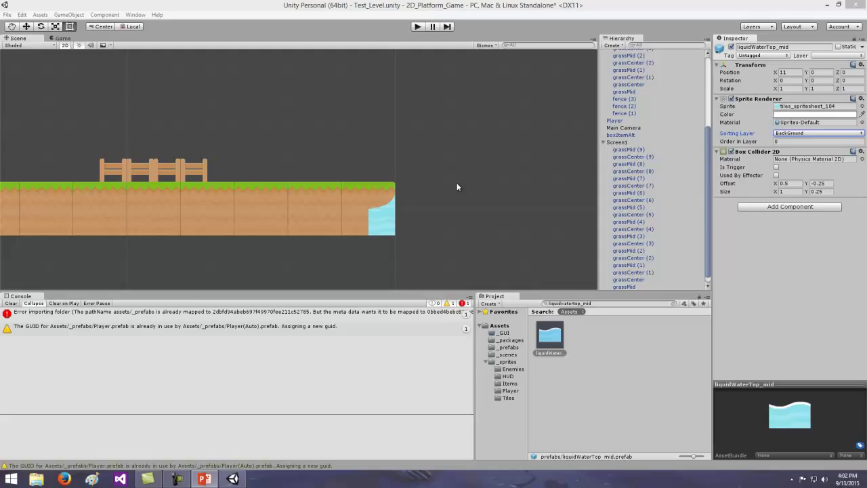
- Parent liquidWaterTop_mid, liquidWater and grassCliffRight to the Screen2 object, and collapse the Screen1 and Screen2 groups
left_click(602, 142)
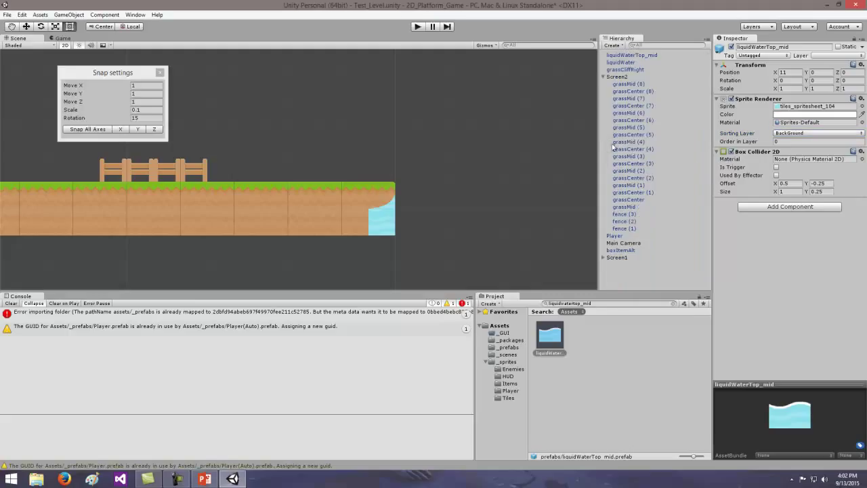
left_click(604, 77)
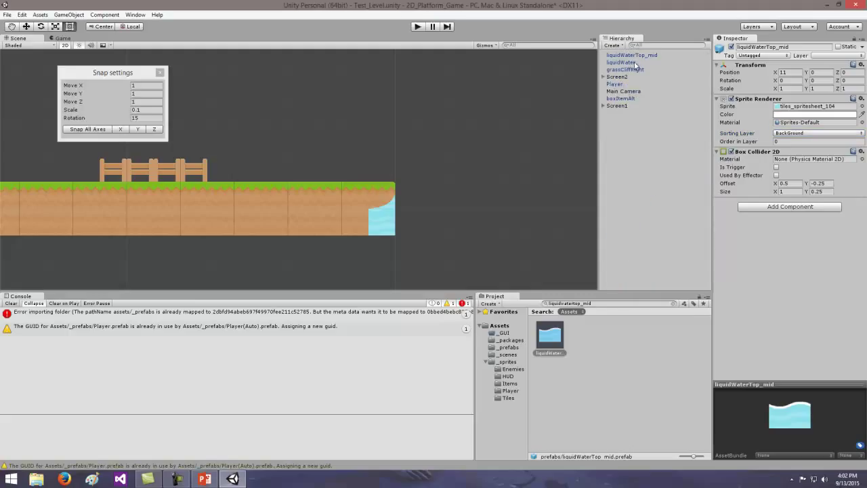
left_click(633, 55)
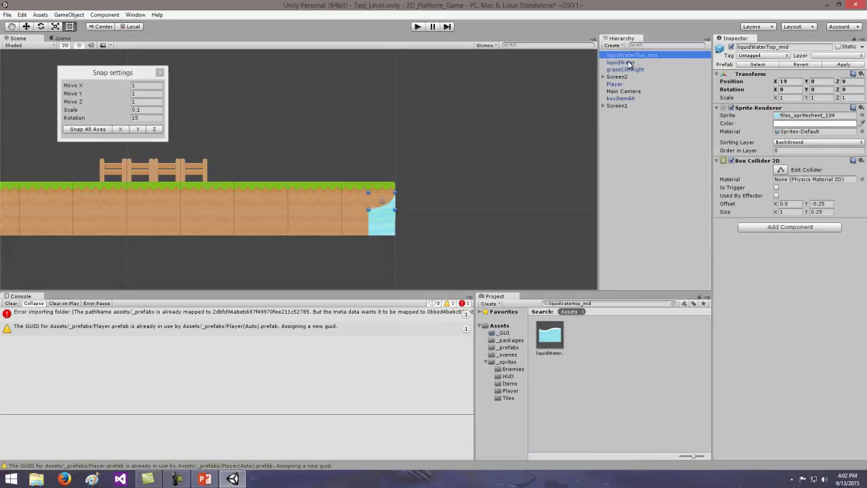
left_click(628, 62, "shift")
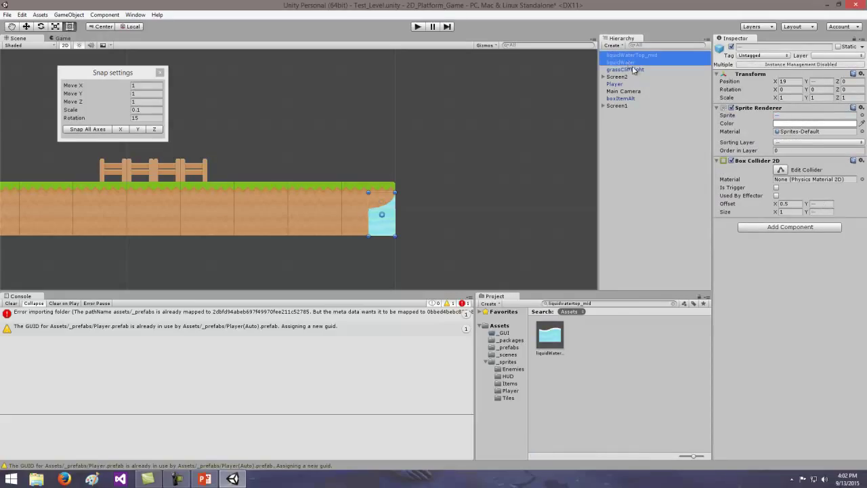
left_click(634, 68, "shift")
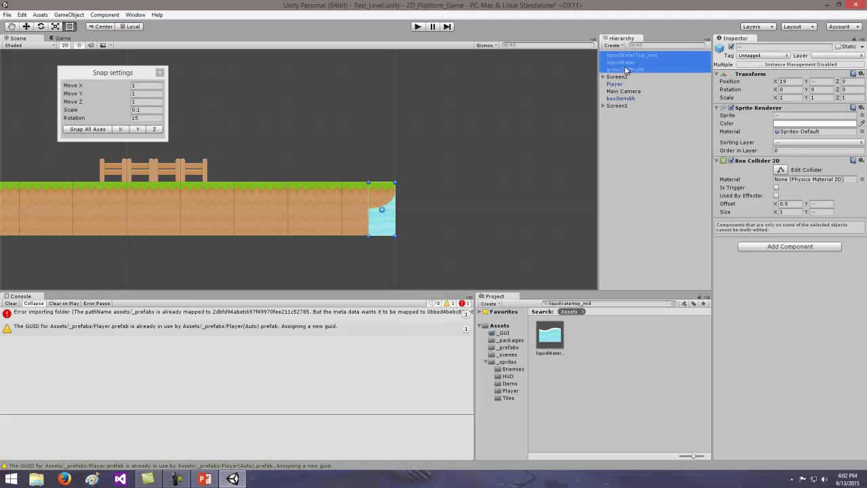
left_click_drag(625, 70, 623, 79)
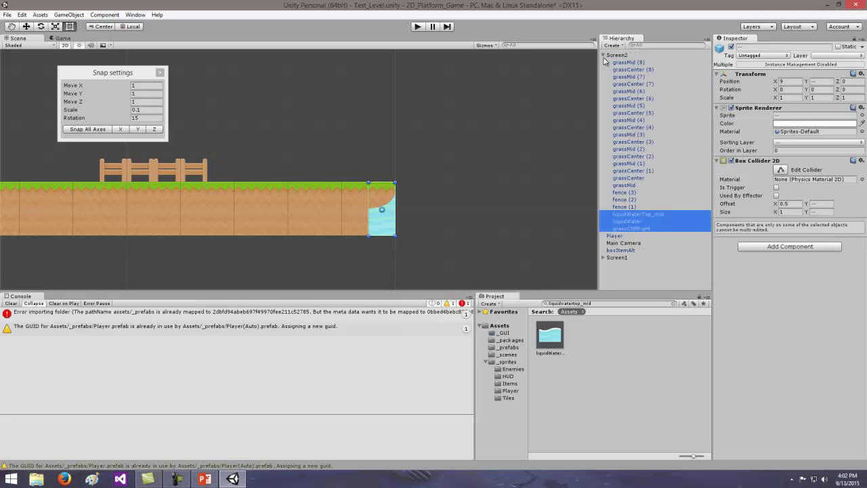
left_click(603, 55)
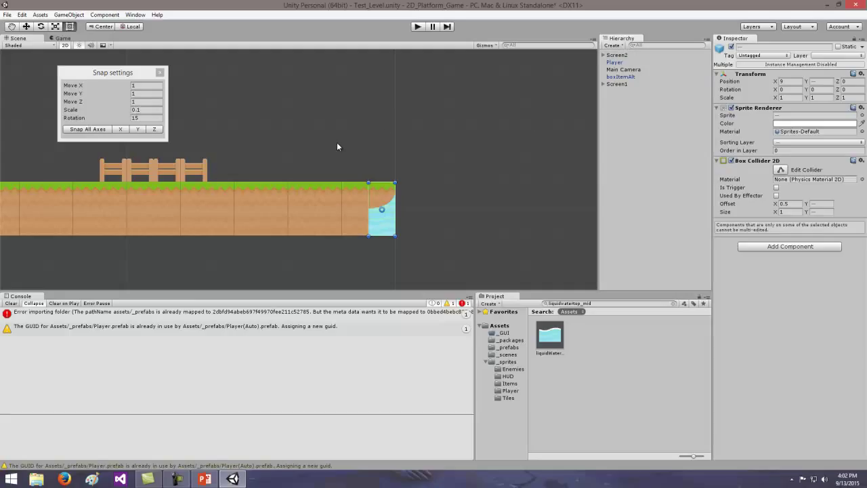
key("Escape")
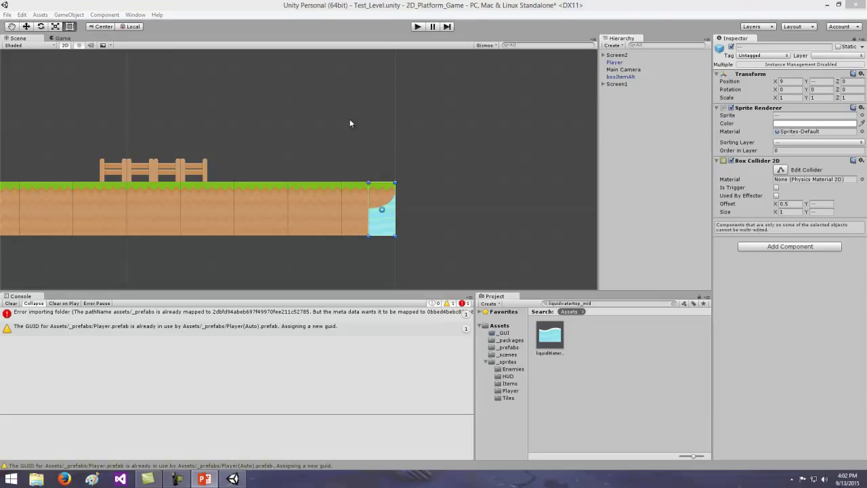
- Move the Player above the fence to about X 10.14, Y 2.71, and briefly play-test how it is drawn against the fence
left_click(13, 27)
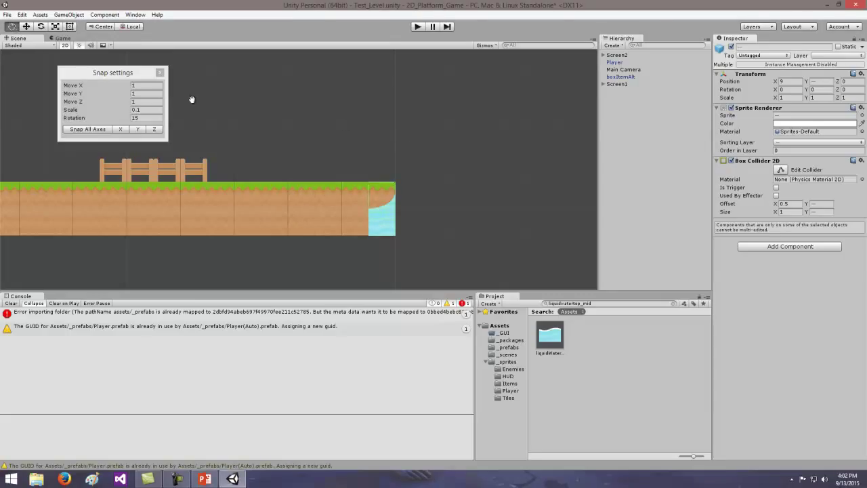
left_click_drag(165, 82, 321, 104)
left_click(615, 63)
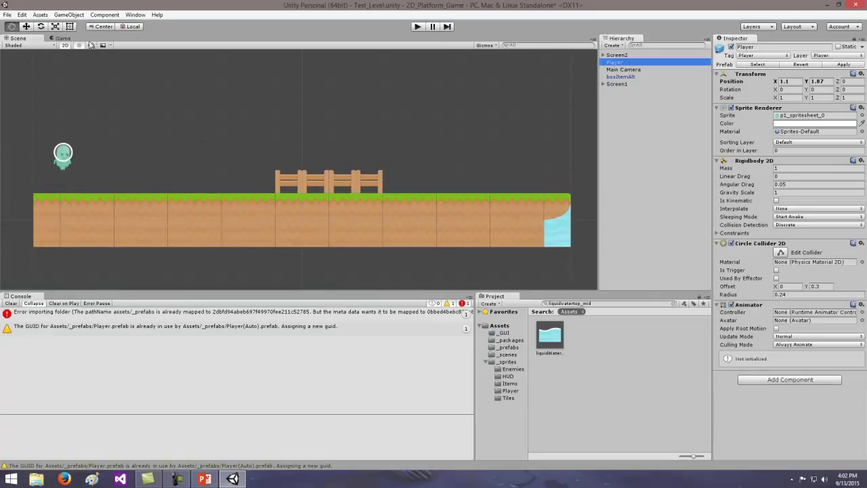
left_click(69, 26)
left_click_drag(67, 154, 309, 135)
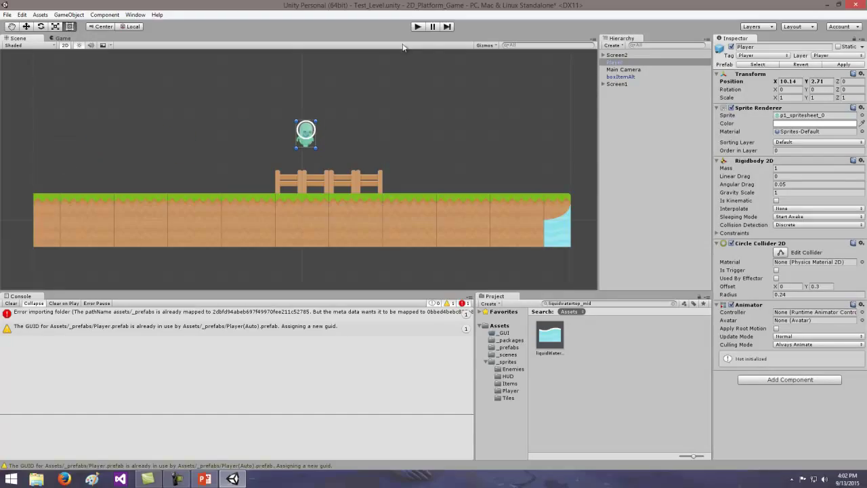
left_click(417, 27)
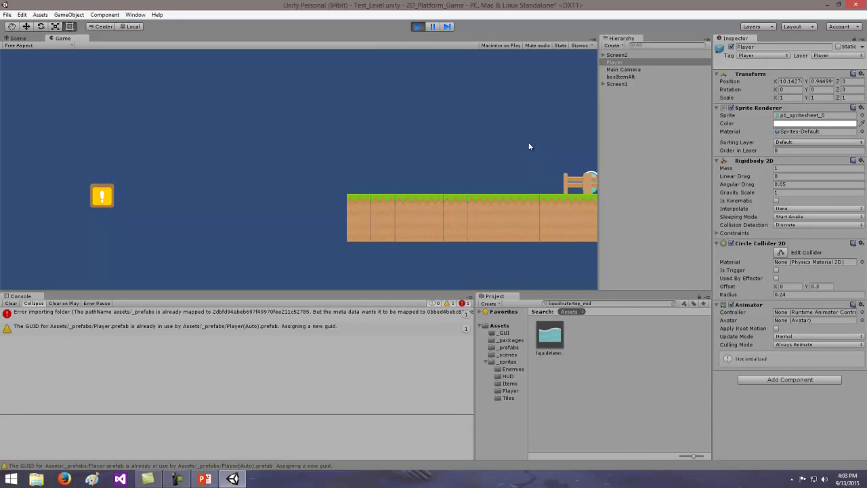
left_click(417, 26)
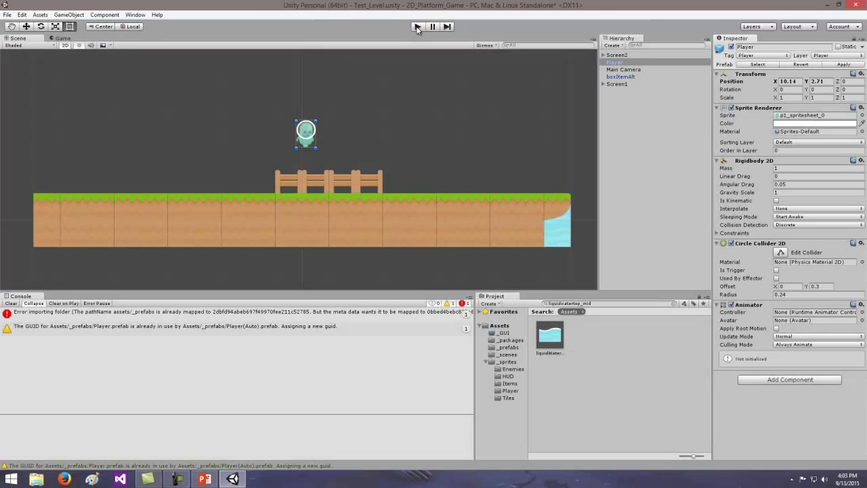
- Set the Main Camera's X position to 5 and briefly play-test the Player against the fence
left_click(623, 70)
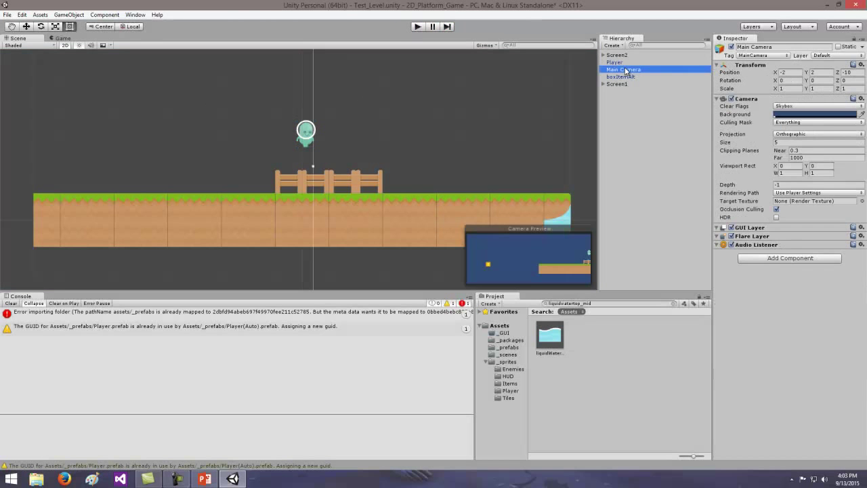
left_click(794, 72)
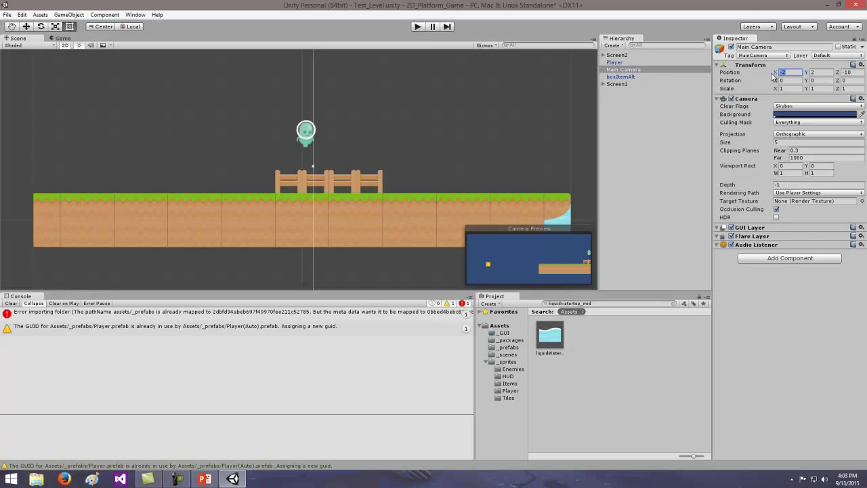
type("5")
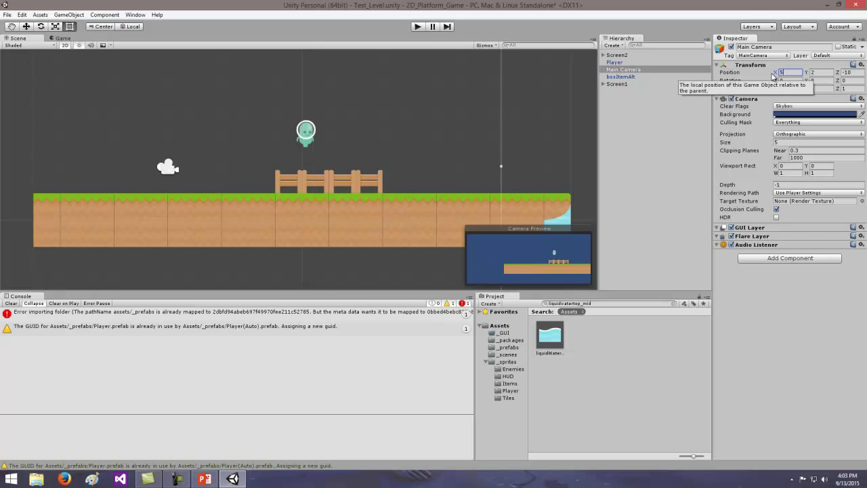
left_click(419, 27)
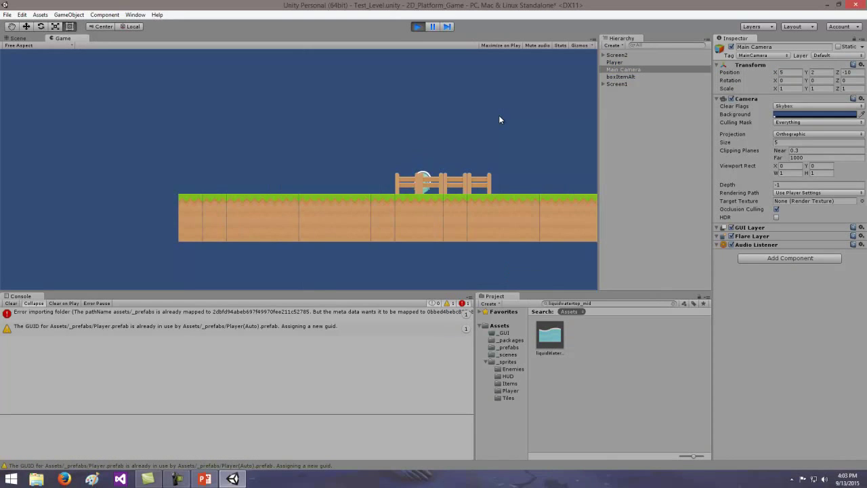
left_click(423, 30)
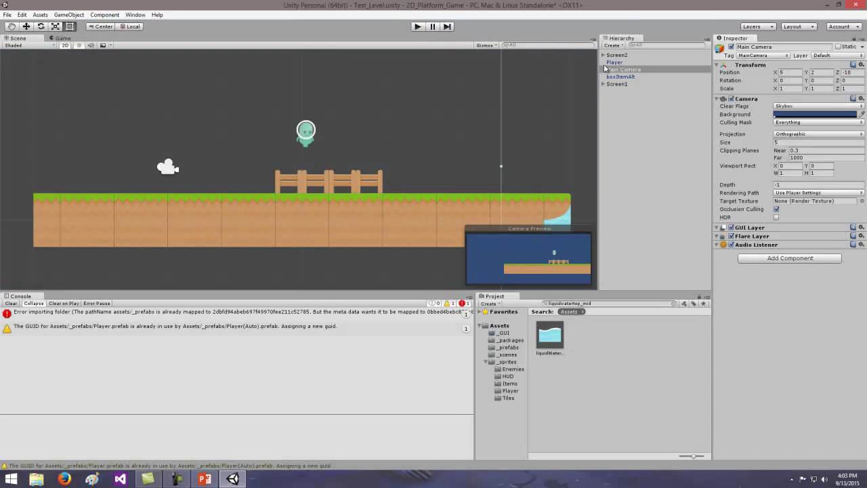
- Move the Player just left of the fence to about X 8.17, Y 2.52, and briefly play-test its landing
left_click(309, 133)
left_click_drag(315, 136, 261, 142)
left_click(419, 27)
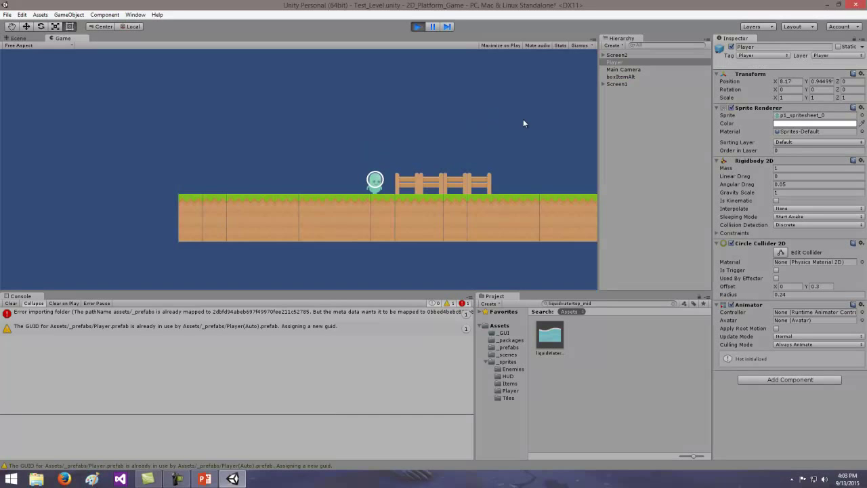
left_click(419, 26)
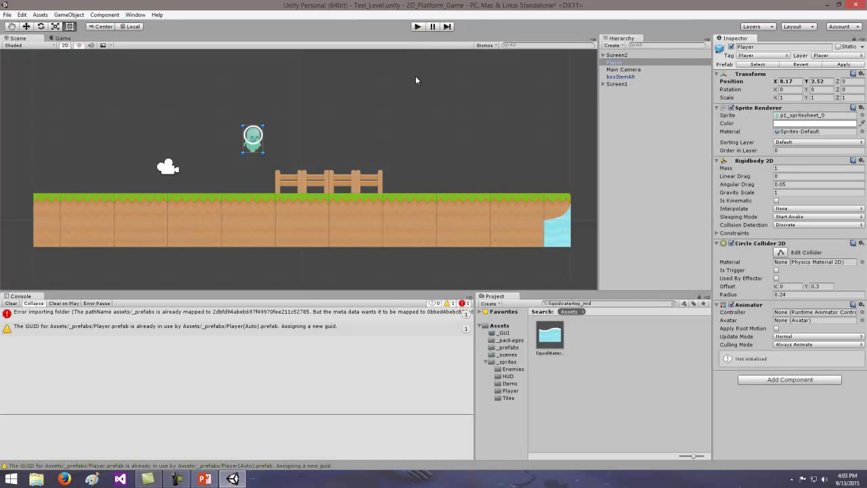
- Move the Player over the fence's left end to about X 9.55, Y 2.42, and play-test how it is drawn
left_click_drag(259, 136, 297, 138)
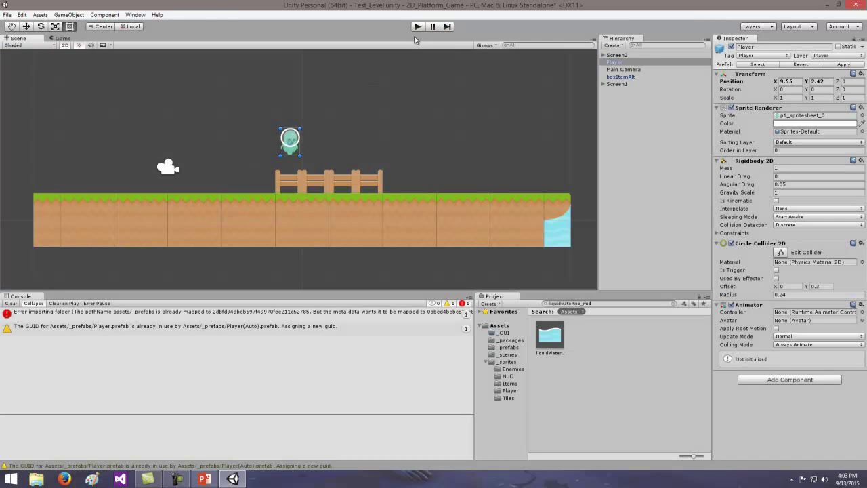
left_click(418, 28)
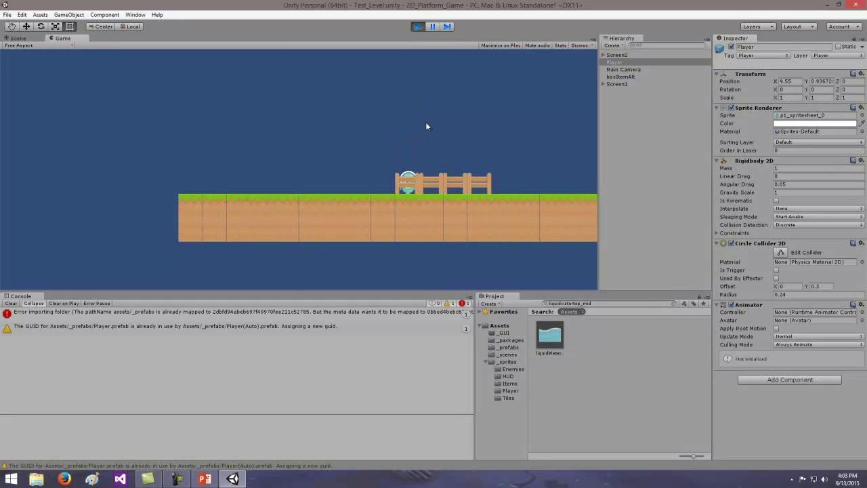
left_click(413, 28)
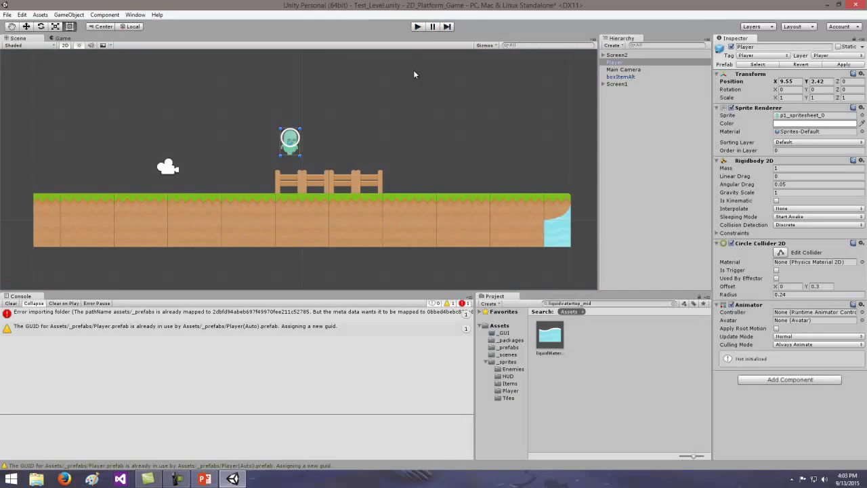
- Play-test the Player beyond the ground's left end at about X -0.78, Y 2.02, and return it to about X 8.38, Y 2
left_click_drag(290, 141, 12, 151)
left_click(418, 27)
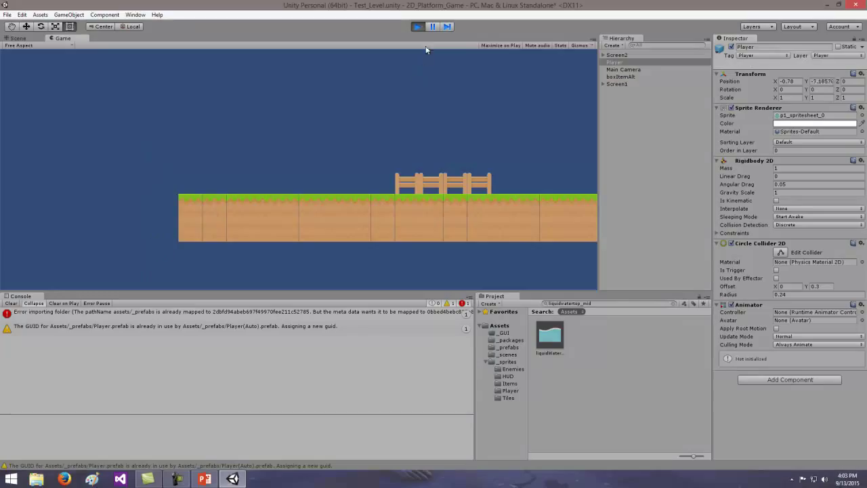
left_click(418, 27)
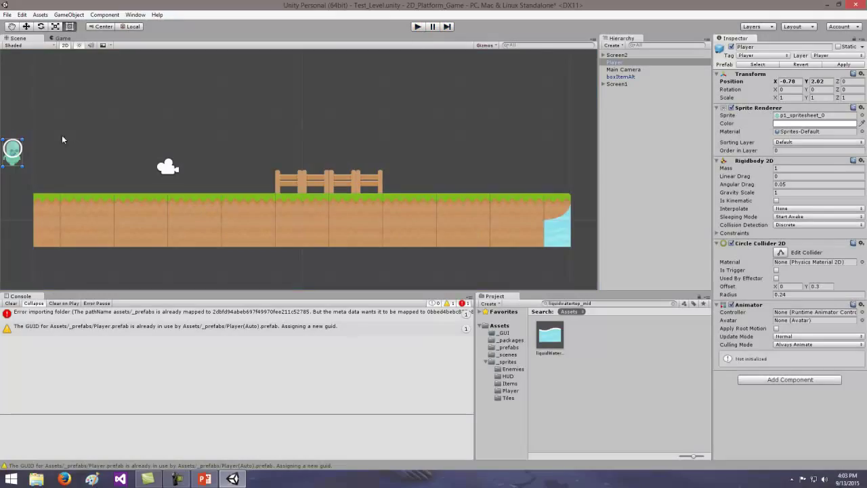
left_click_drag(15, 153, 261, 152)
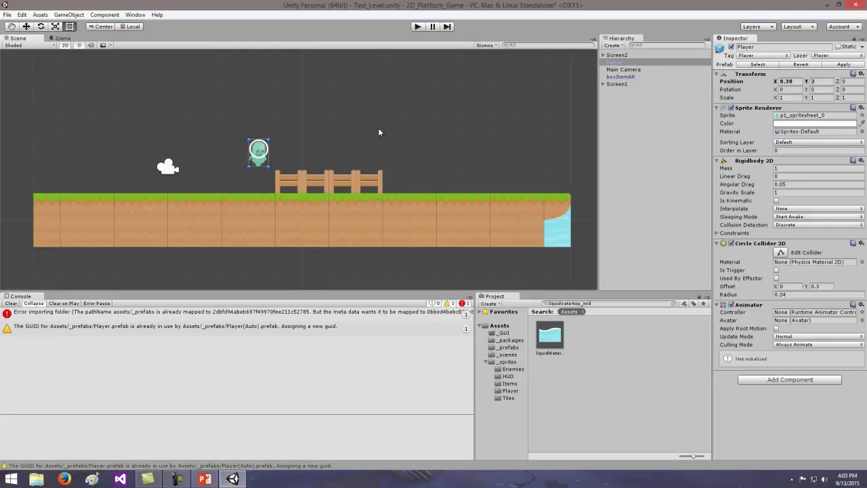
key("alt+Tab")
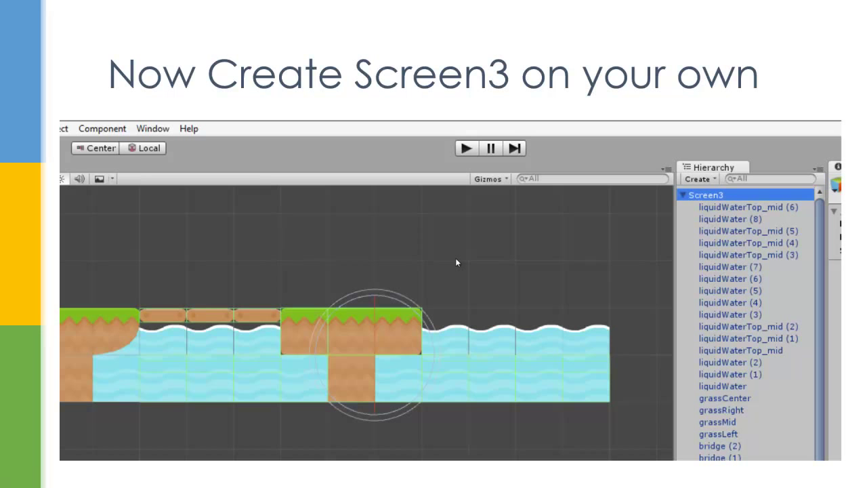
key("Right")
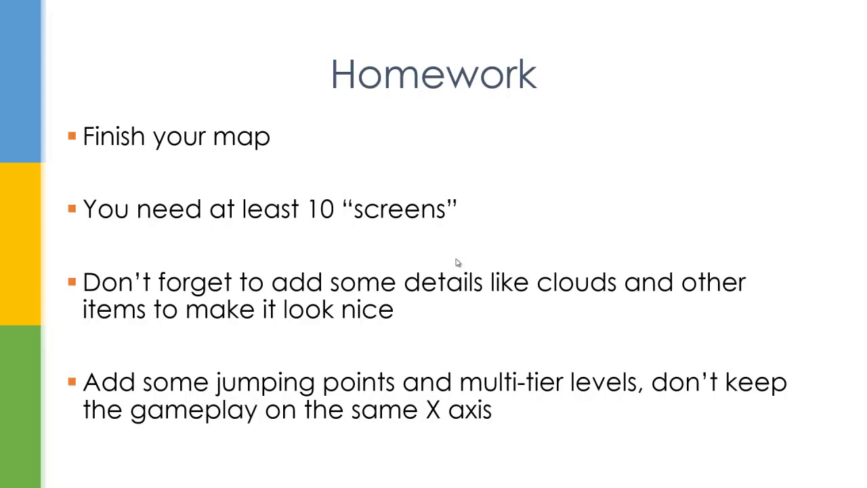
key("Right")
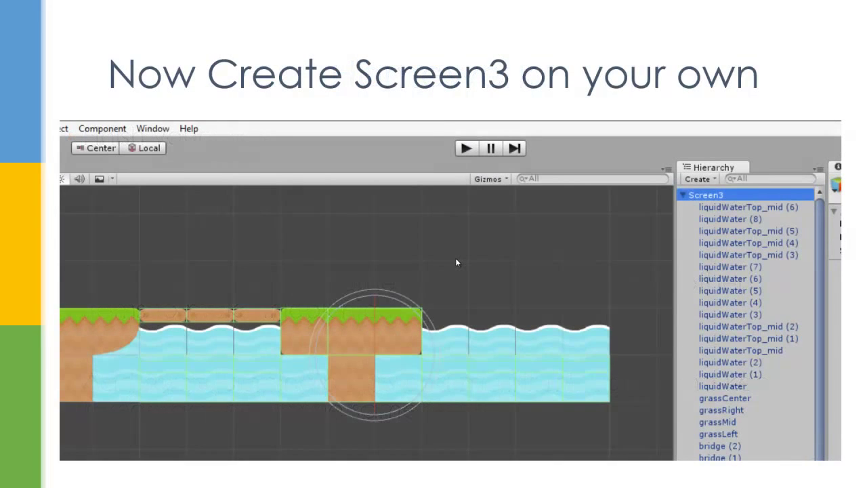
key("alt+Tab")
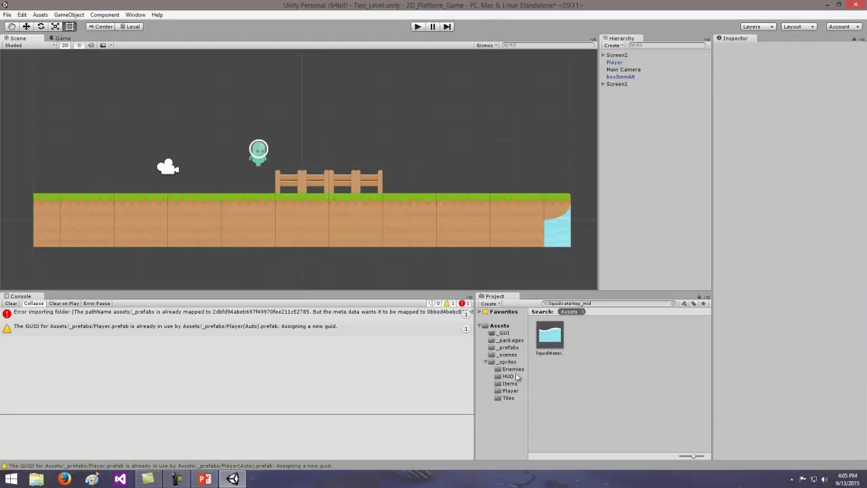
- Browse the _prefabs folder for decorative items, inspecting the boxCoinAlt, boxItem and boxAlt prefabs
left_click(511, 347)
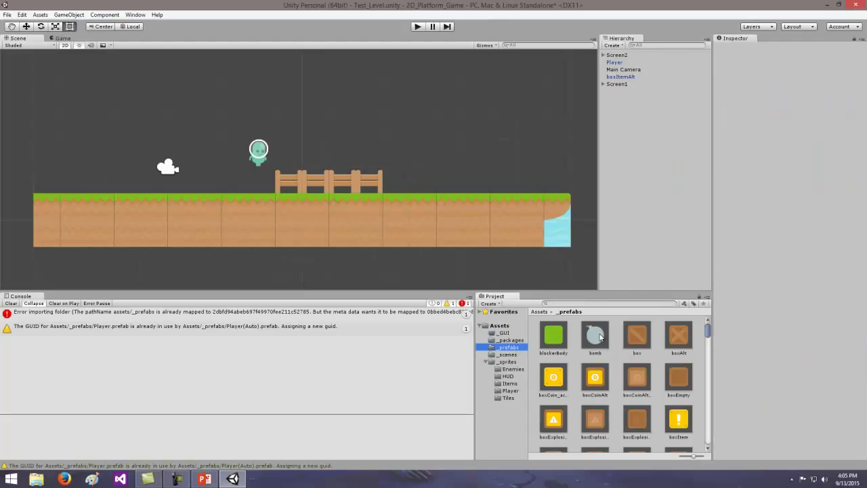
left_click(596, 379)
left_click(679, 418)
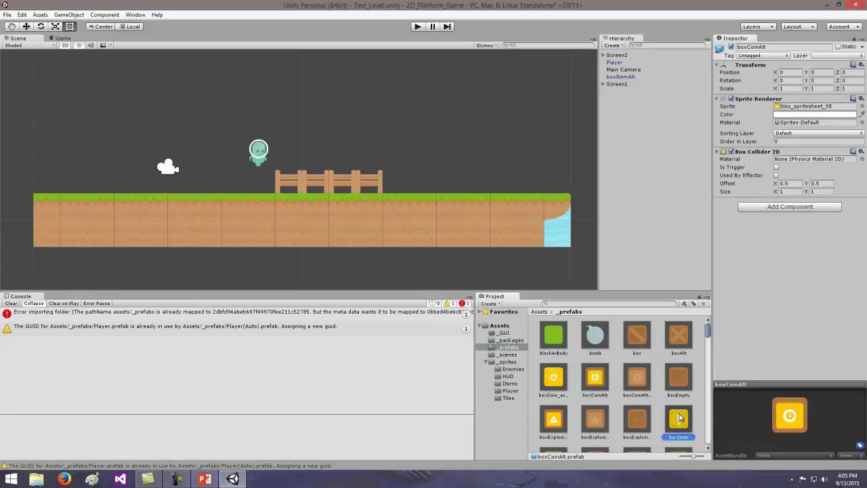
left_click_drag(708, 338, 709, 339)
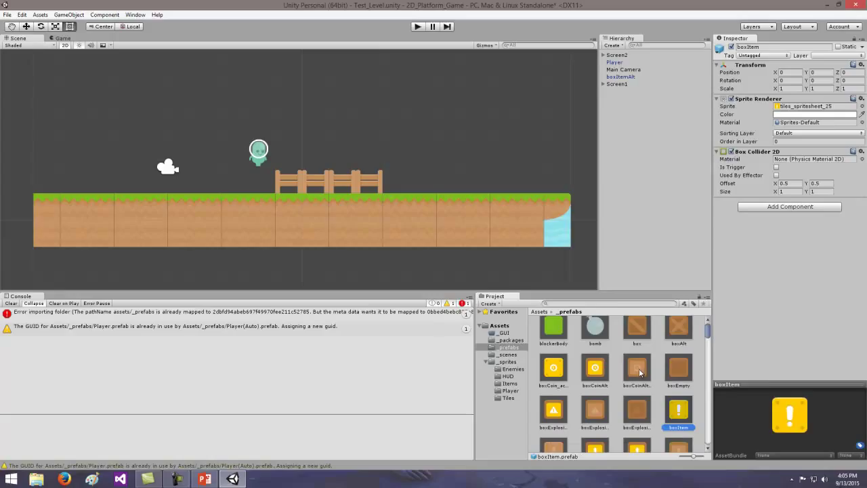
left_click(678, 331)
left_click_drag(708, 336, 710, 332)
scroll(709, 337, "down", 3)
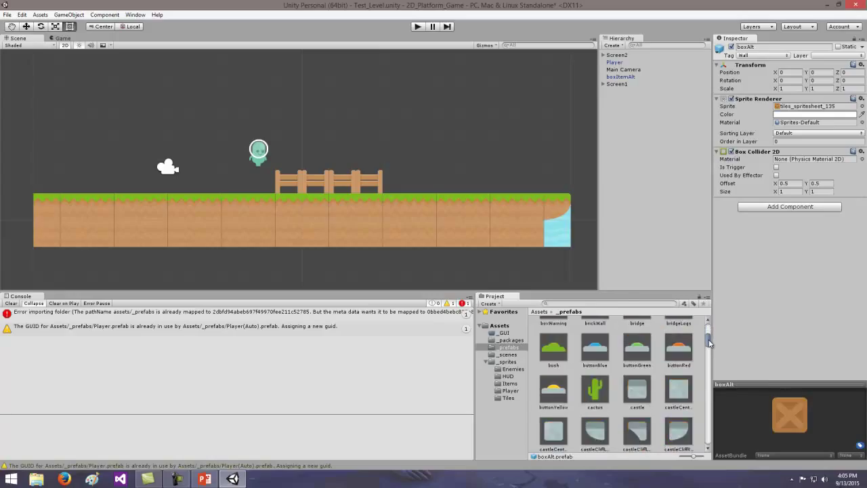
scroll(706, 351, "down", 3)
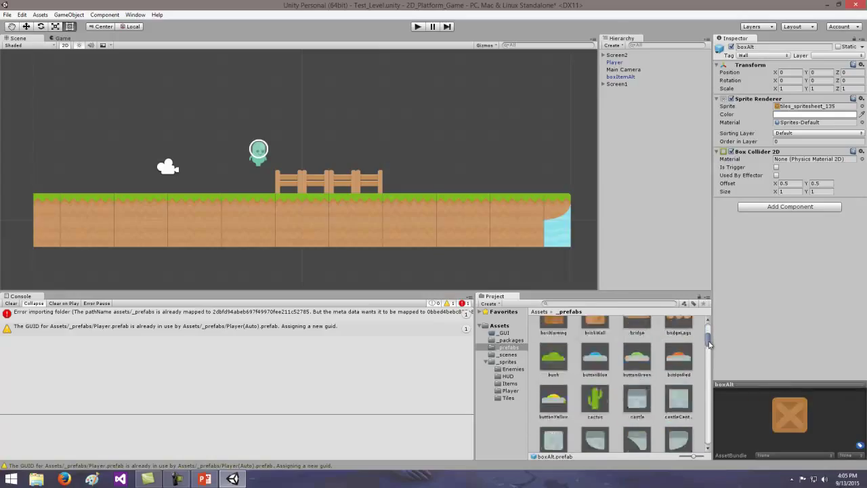
- Place a cactus prefab on the grass between the fence and the cliff, scaled to X 2, Y 3
left_click(598, 375)
left_click_drag(598, 375, 413, 193)
left_click(776, 98)
type("2")
key("Tab")
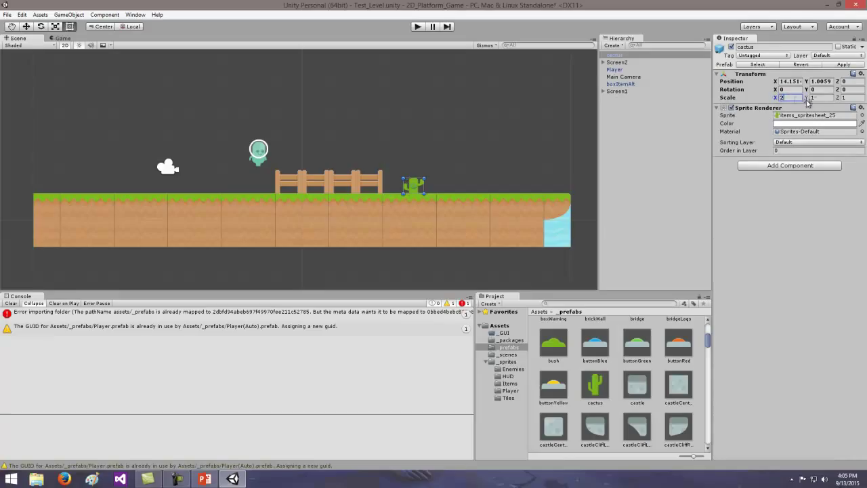
type("3")
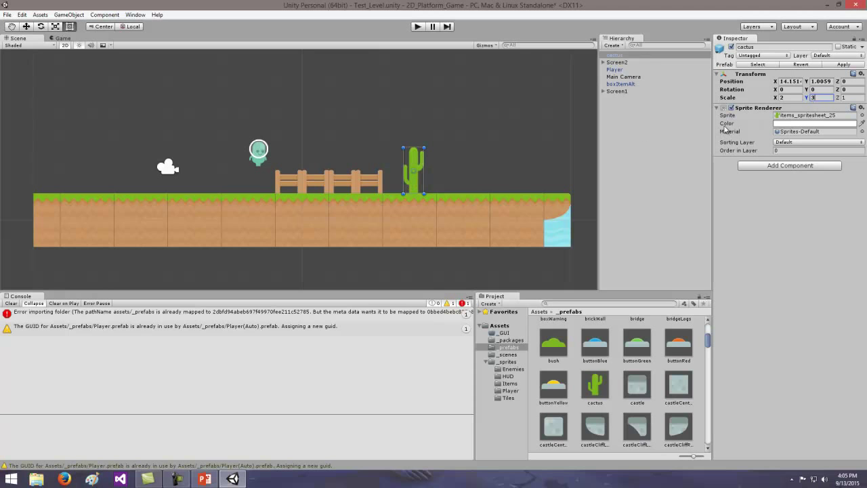
right_click(616, 56)
left_click(495, 139)
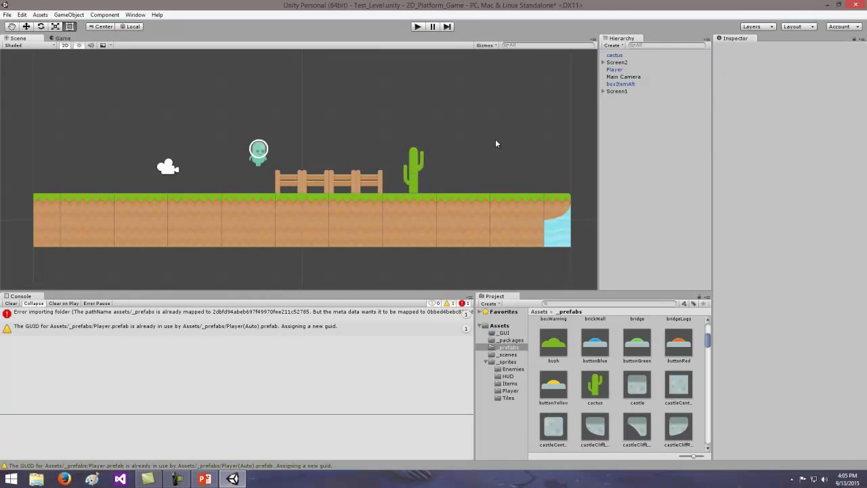
- Set the cactus prefab's sorting layer to BackGround, after trying ForeGround once
left_click(411, 173)
left_click(595, 385)
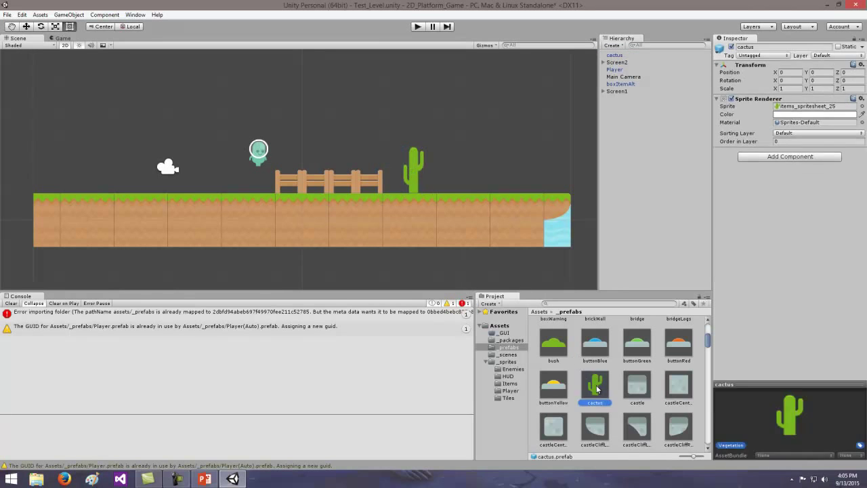
left_click(794, 134)
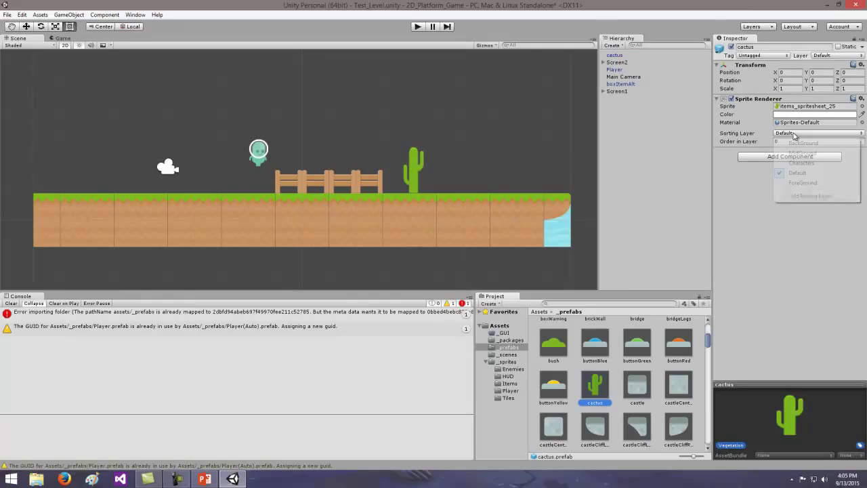
left_click(812, 184)
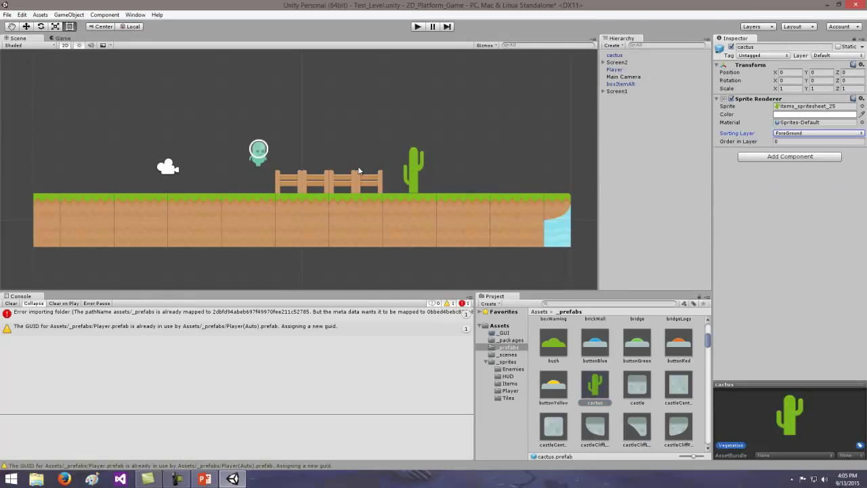
left_click(789, 133)
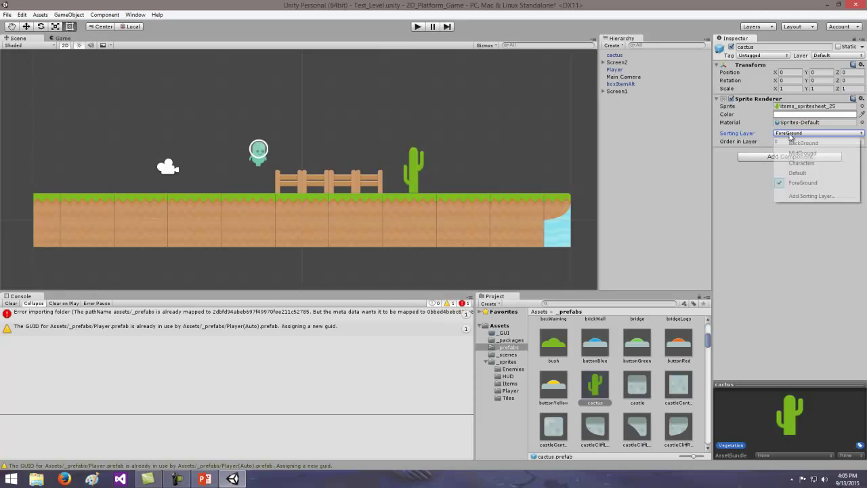
left_click(801, 143)
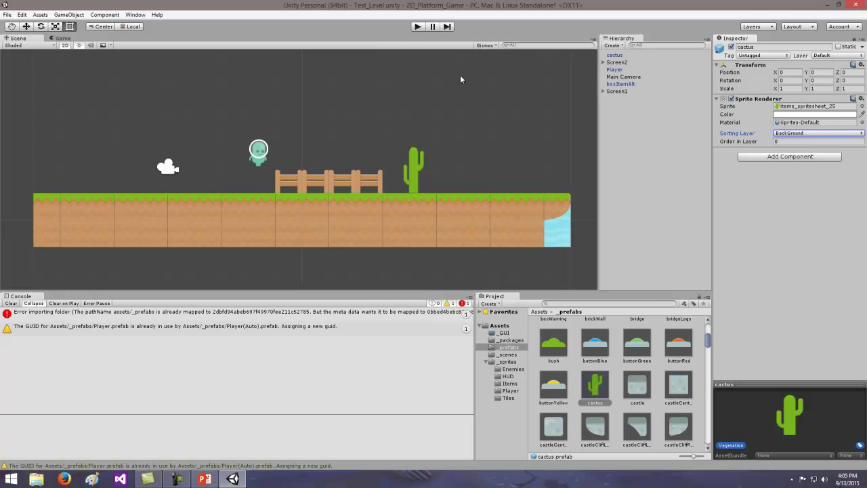
- Move the Player above the cactus to about X 14.08, Y 3.16, and play-test how it is drawn against the cactus
left_click(616, 70)
left_click_drag(267, 156, 420, 126)
left_click(417, 26)
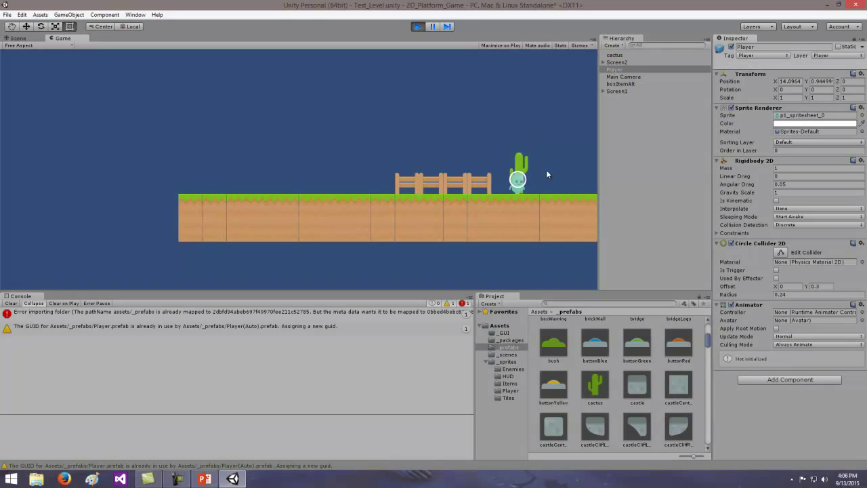
left_click(419, 27)
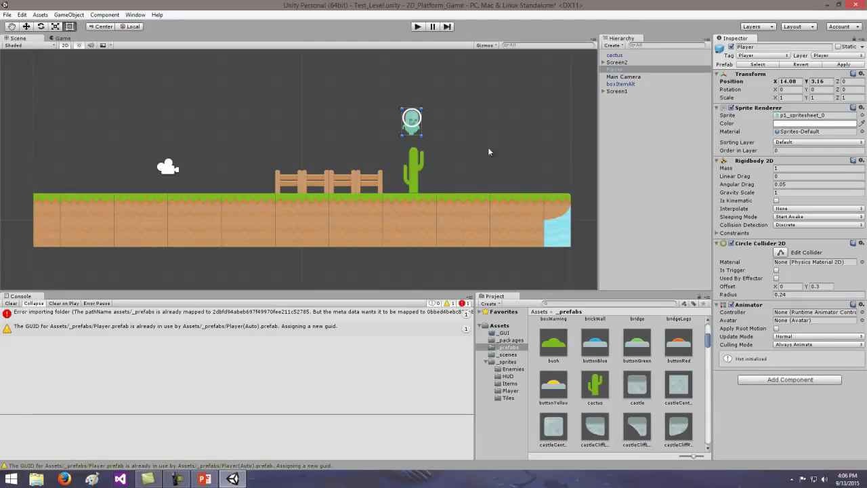
- Check the Screen2 group and browse the prefabs from the castle tiles to the clouds and coins, inspecting coinBronze
left_click(617, 62)
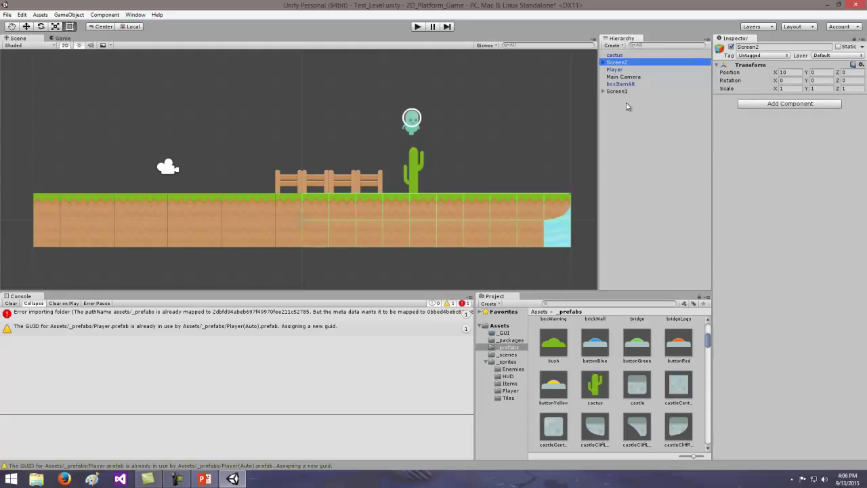
left_click(642, 387)
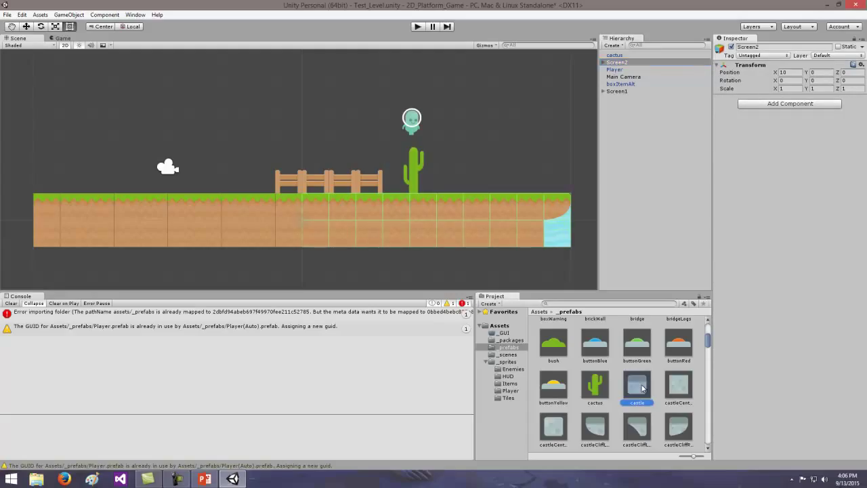
left_click_drag(707, 339, 710, 352)
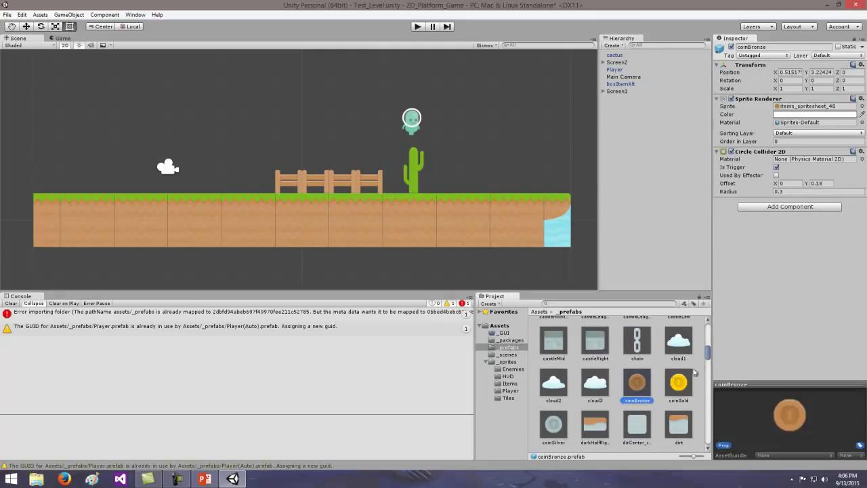
- Try a fish prefab in the water below the cliff and delete it from the scene
scroll(695, 357, "down", 2)
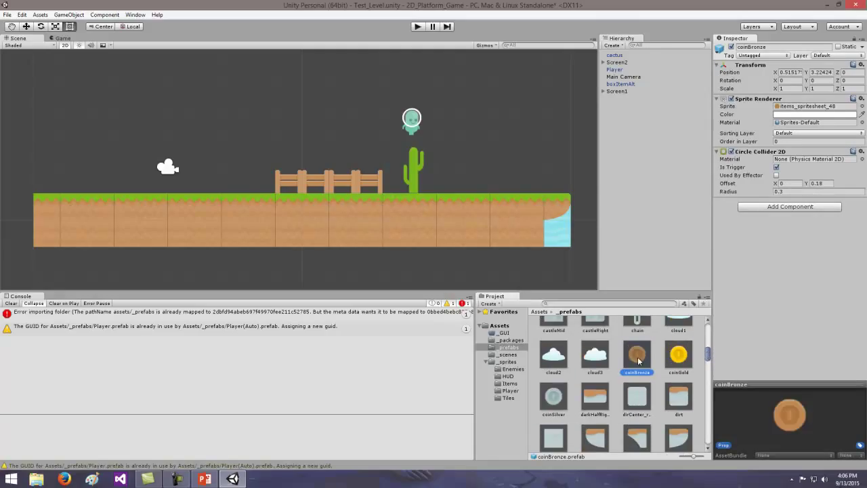
scroll(708, 356, "down", 1)
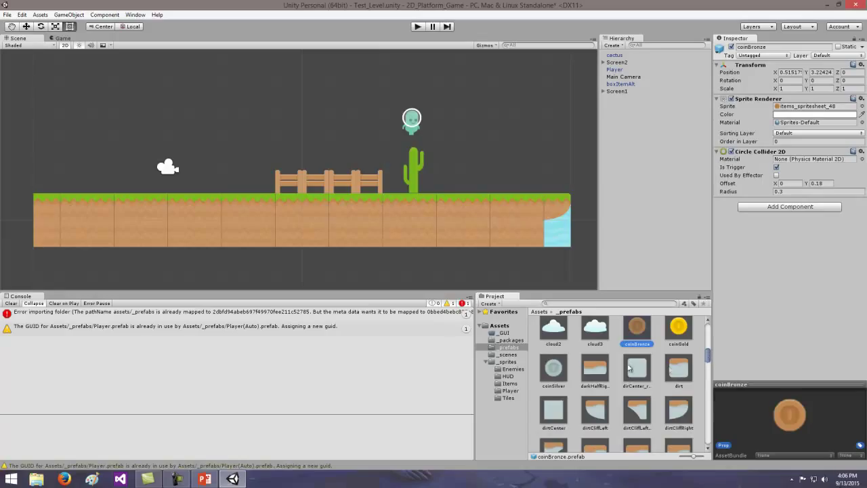
scroll(710, 359, "down", 1)
left_click_drag(708, 359, 708, 369)
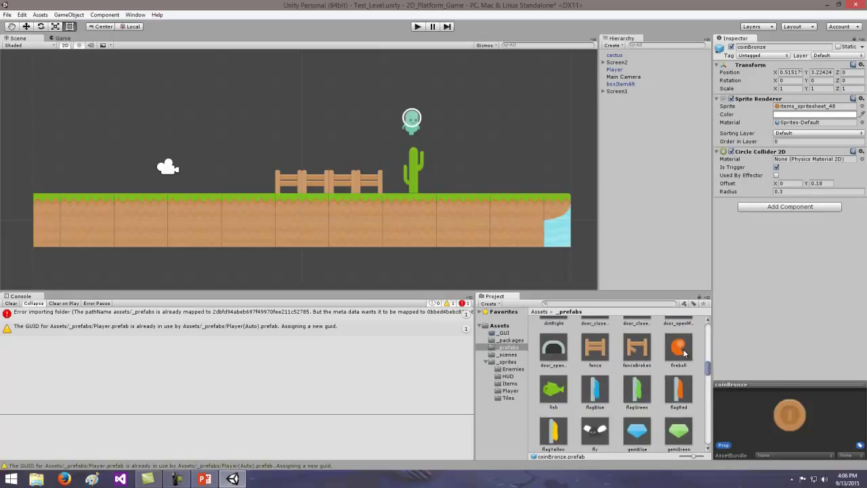
left_click_drag(558, 390, 563, 243)
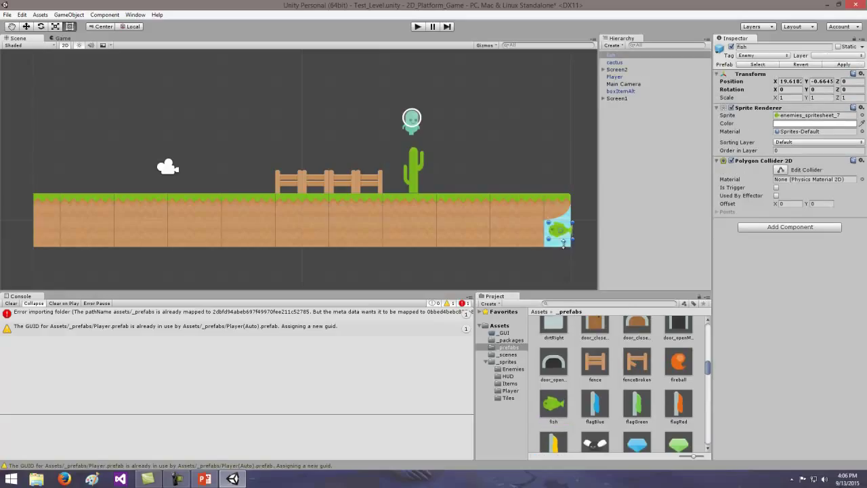
right_click(616, 55)
left_click(647, 103)
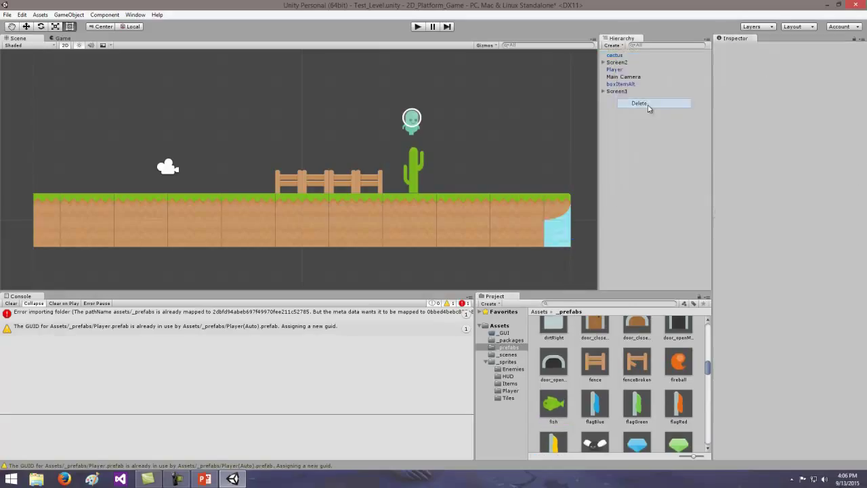
left_click_drag(709, 370, 684, 384)
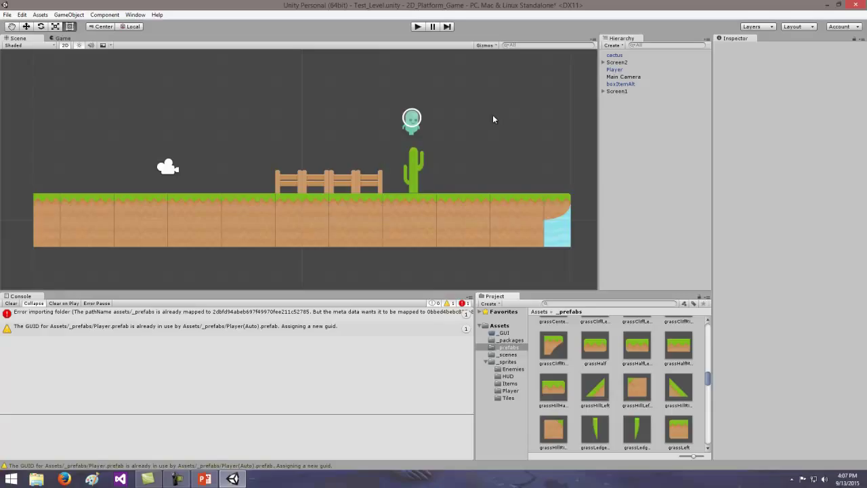
left_click(7, 14)
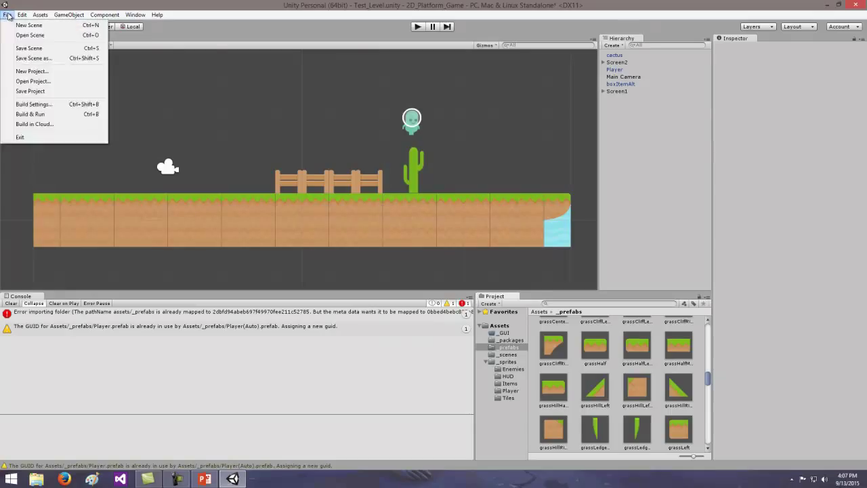
mouse_move(23, 15)
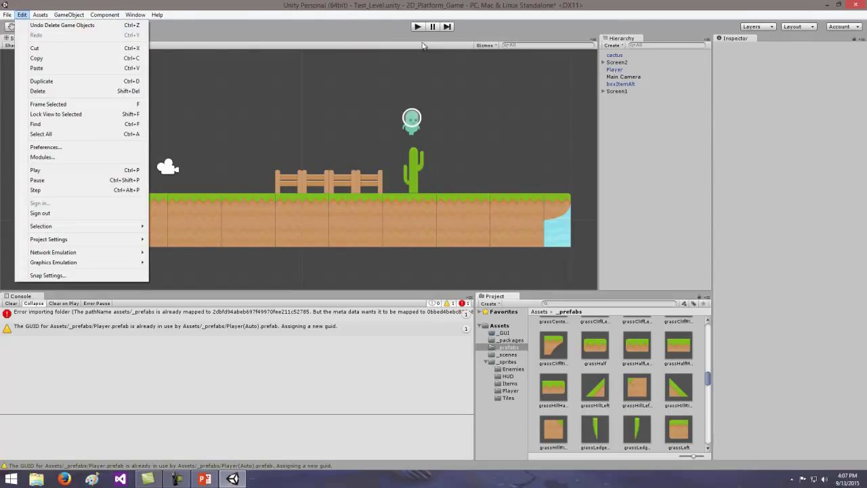
mouse_move(126, 14)
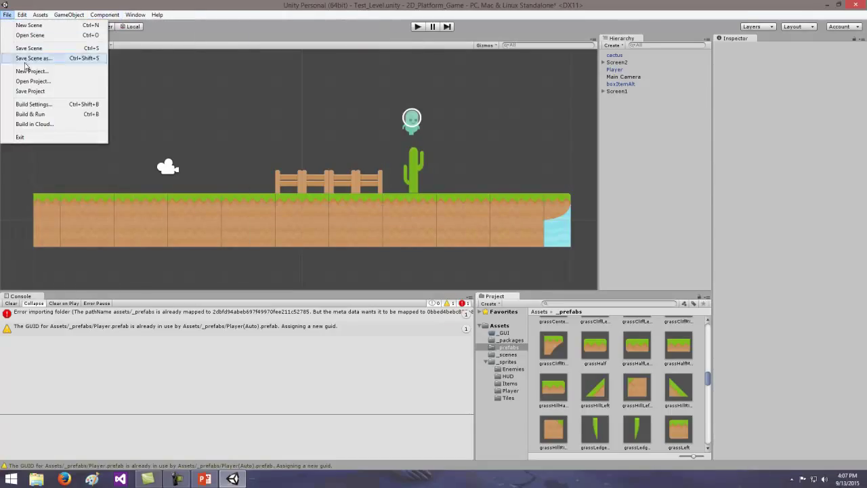
left_click(28, 59)
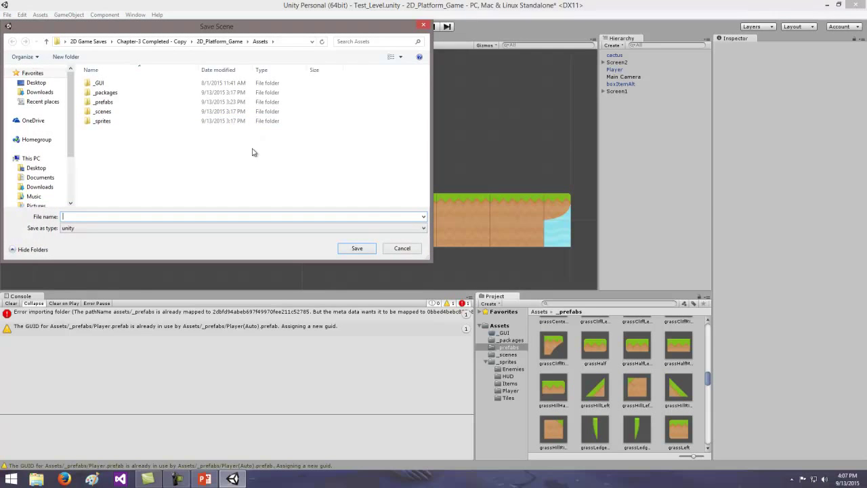
left_click(402, 248)
- Save the Test_Level scene and the project
left_click(7, 15)
left_click(25, 47)
left_click(7, 15)
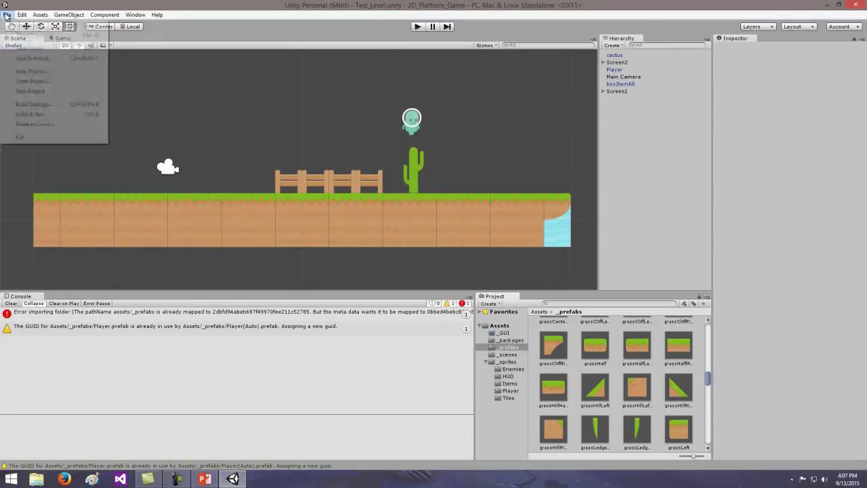
left_click(38, 92)
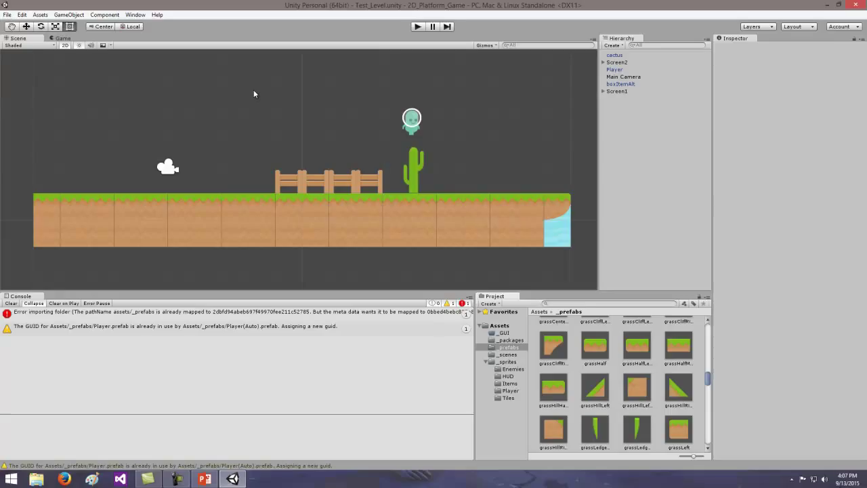
left_click(7, 15)
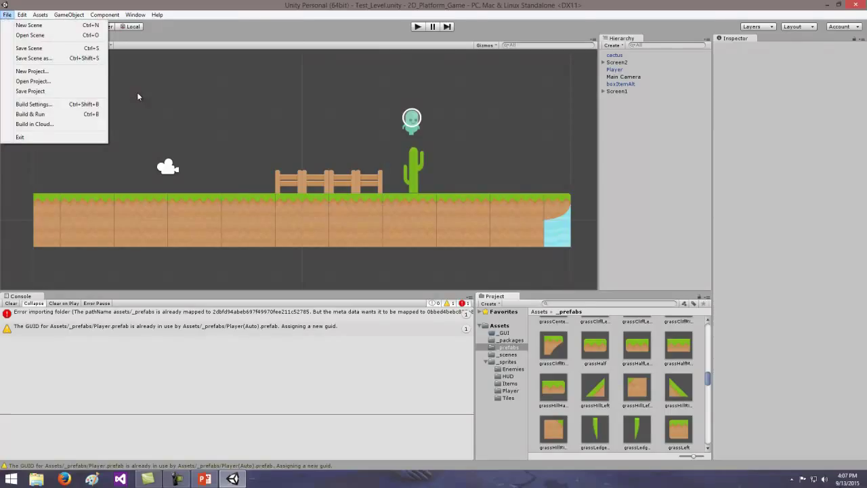
left_click(136, 97)
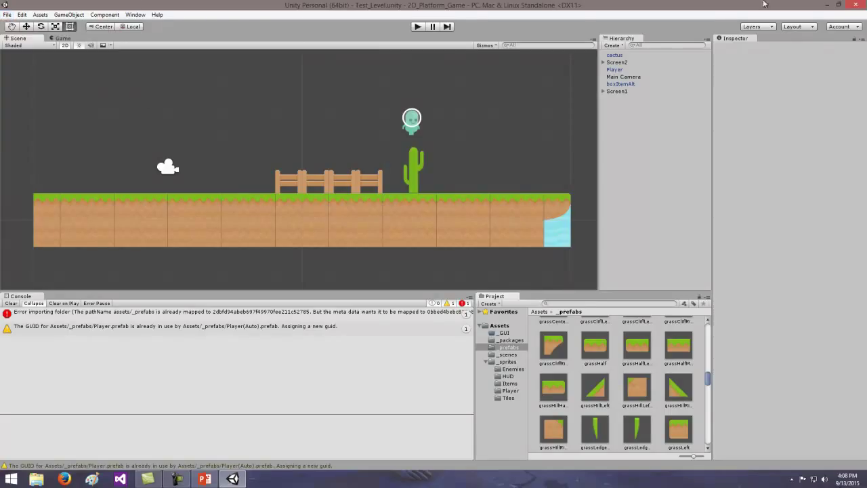
- Switch to the desktop, open the 2D Game Saves folder, and select the Chapter-3 Completed - Copy folder
left_click(828, 5)
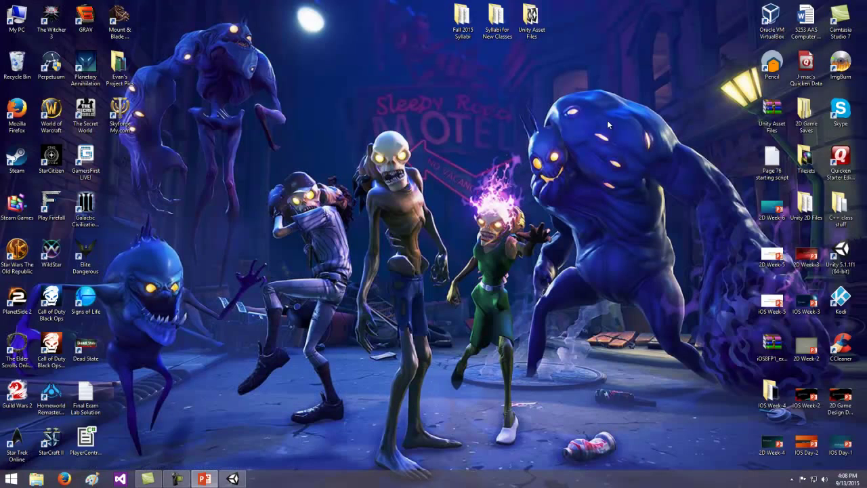
double_click(804, 114)
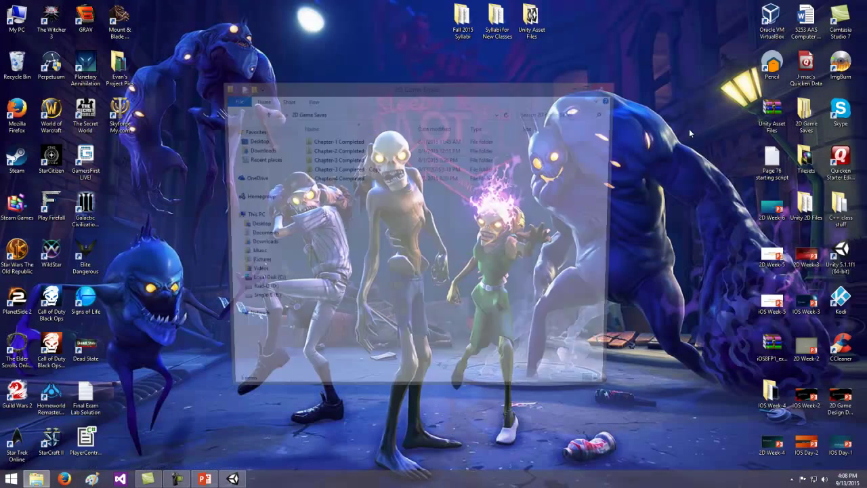
left_click(379, 173)
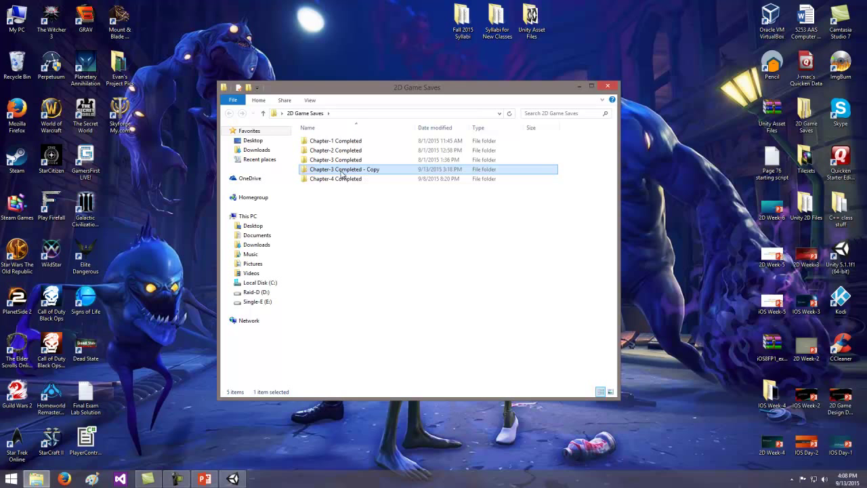
- Look through the Unity Projects folder on the Single-E (E:) drive and close its window
double_click(16, 16)
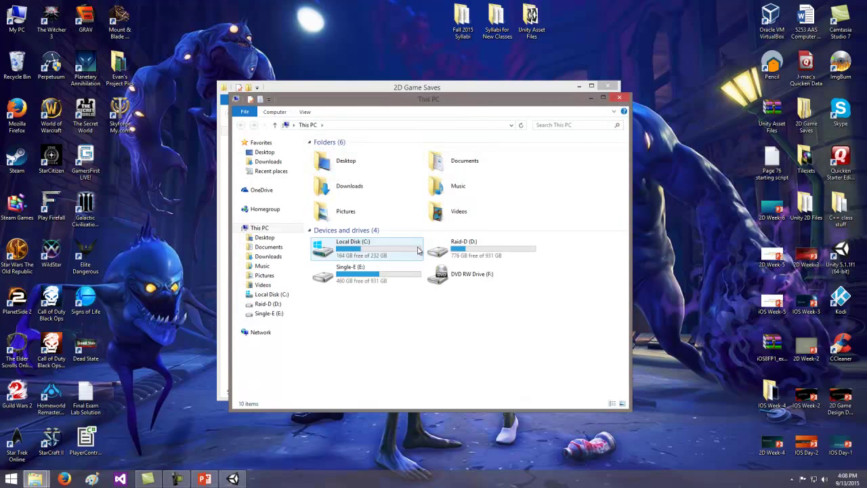
double_click(346, 271)
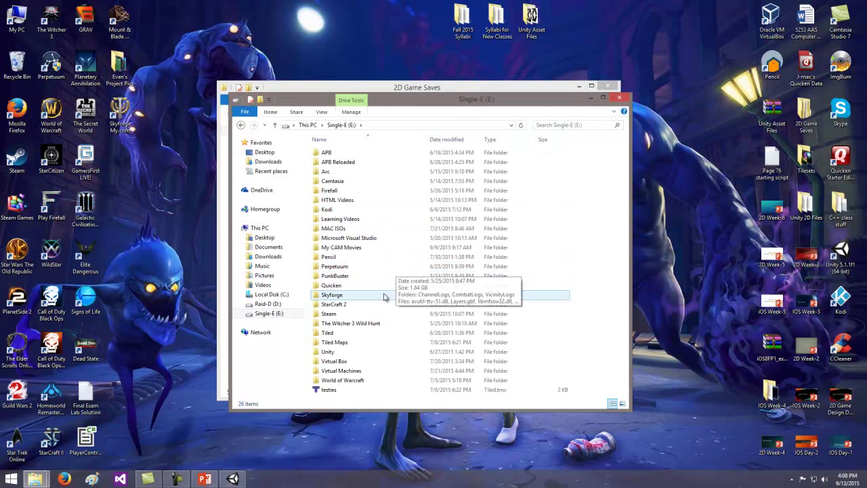
double_click(359, 352)
double_click(347, 173)
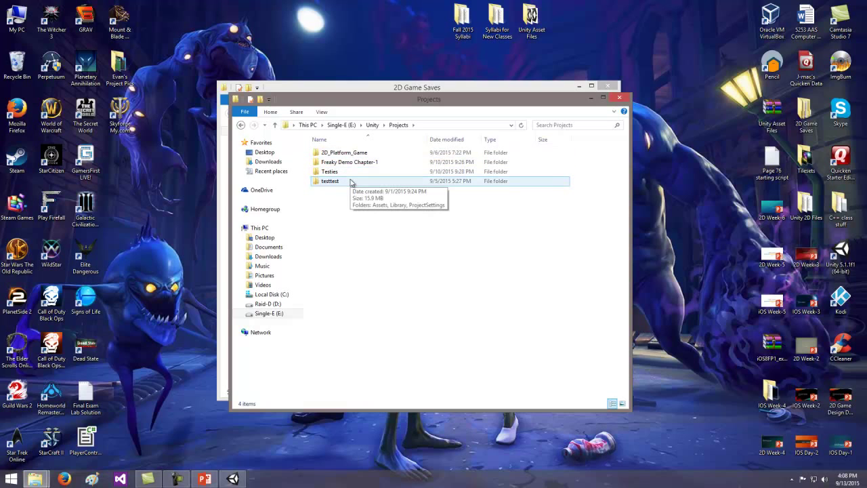
left_click(619, 97)
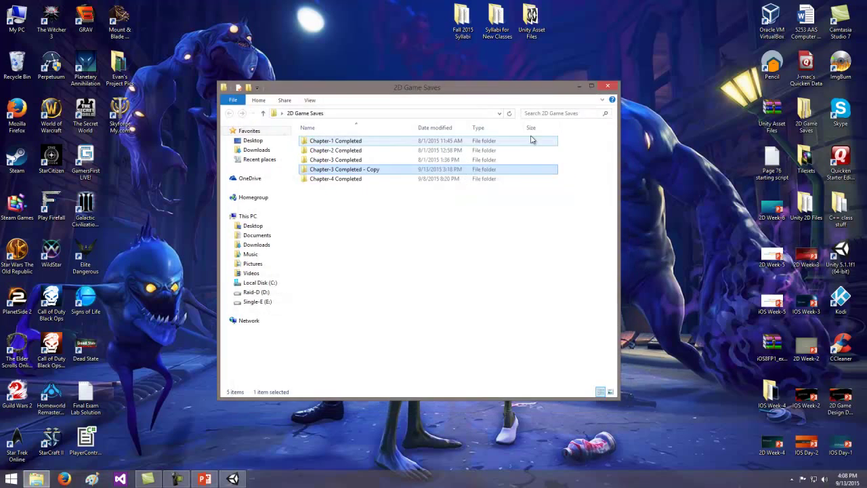
- Compress the Chapter-3 Completed - Copy folder into a ZIP archive with WinRAR and select the archive
right_click(360, 172)
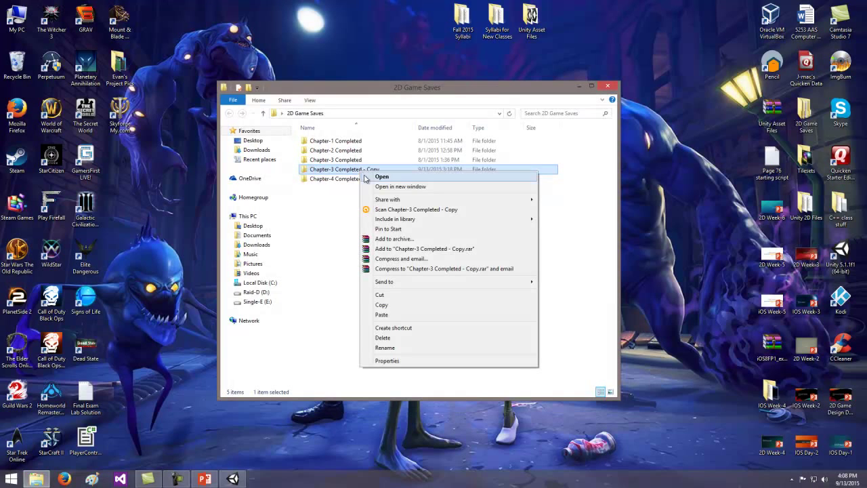
left_click(399, 240)
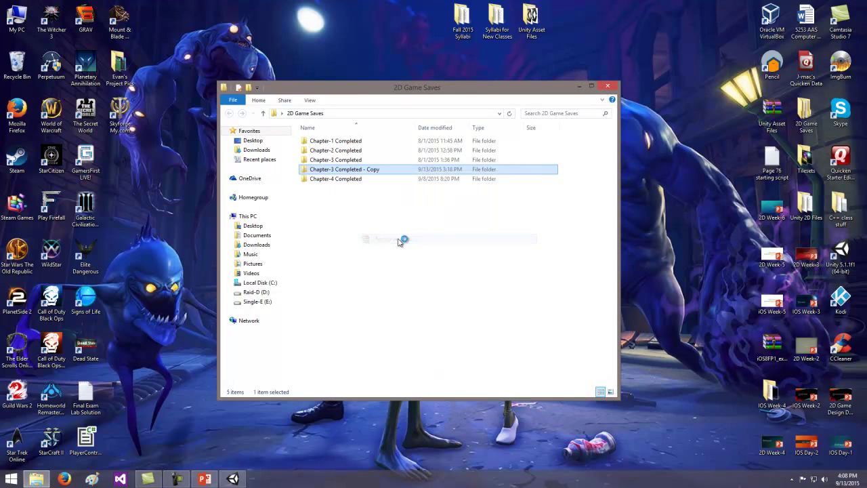
left_click(399, 229)
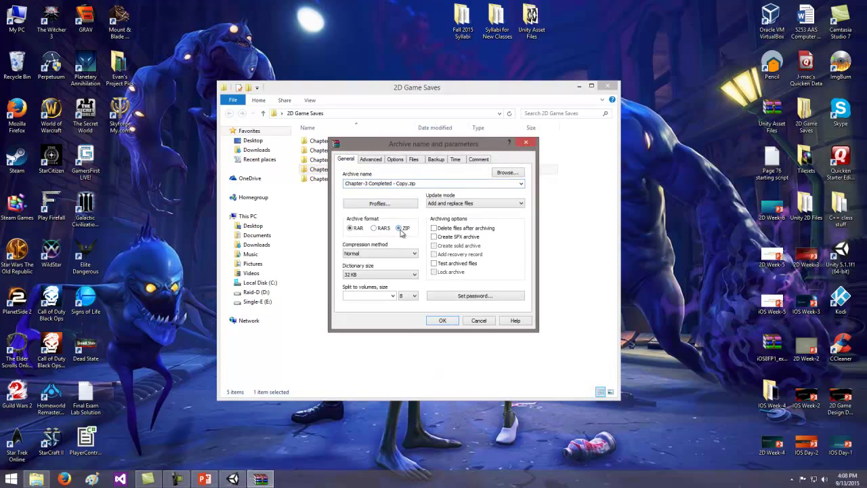
left_click(442, 320)
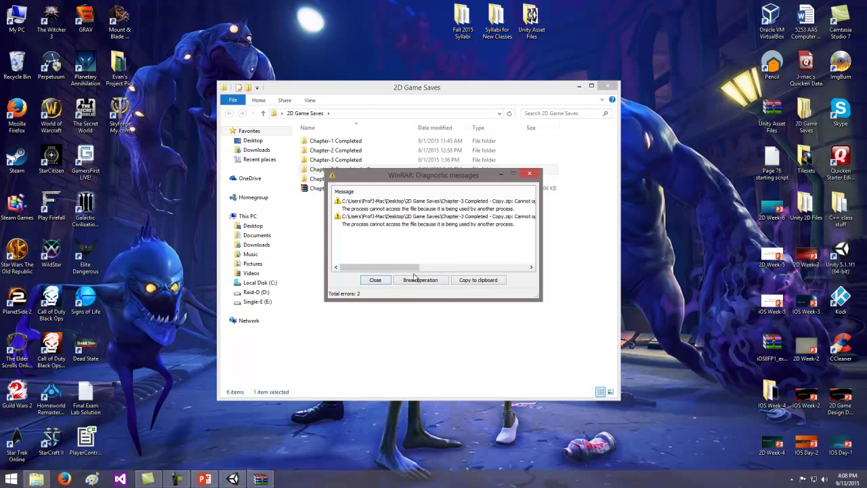
left_click(376, 280)
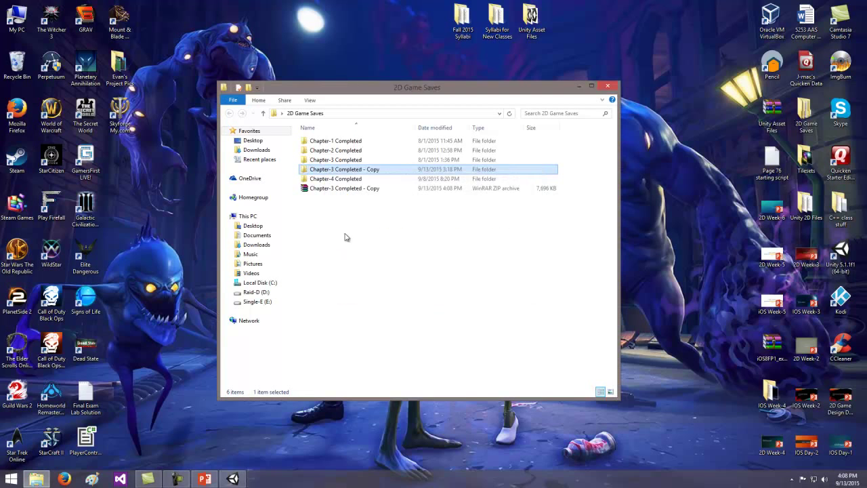
left_click(330, 190)
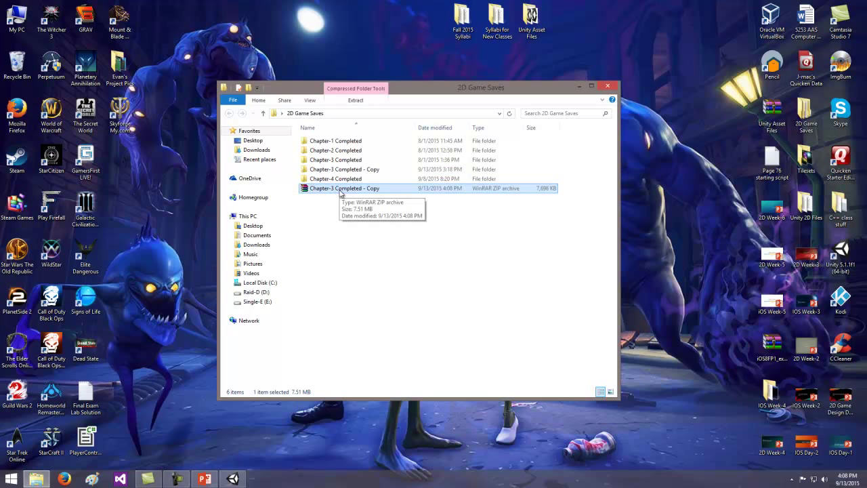
- Switch back to Unity, move the cactus into the Screen2 group, and check the contents of the Screen1 group
left_click(233, 479)
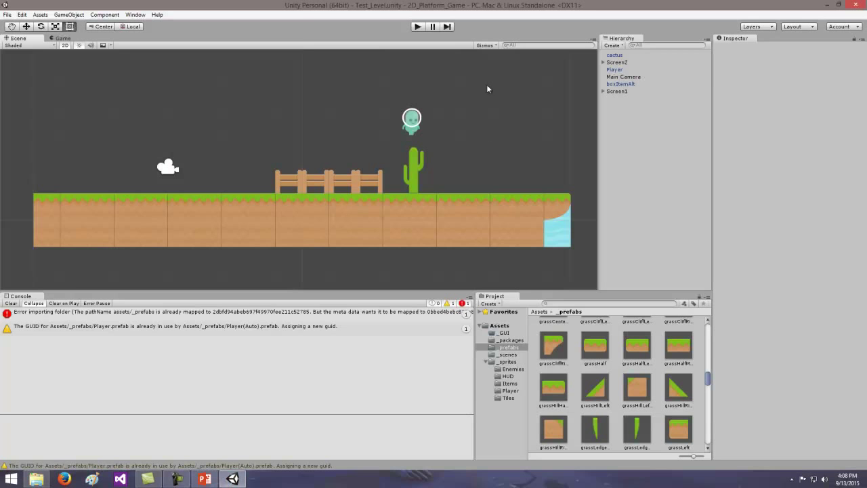
left_click(827, 4)
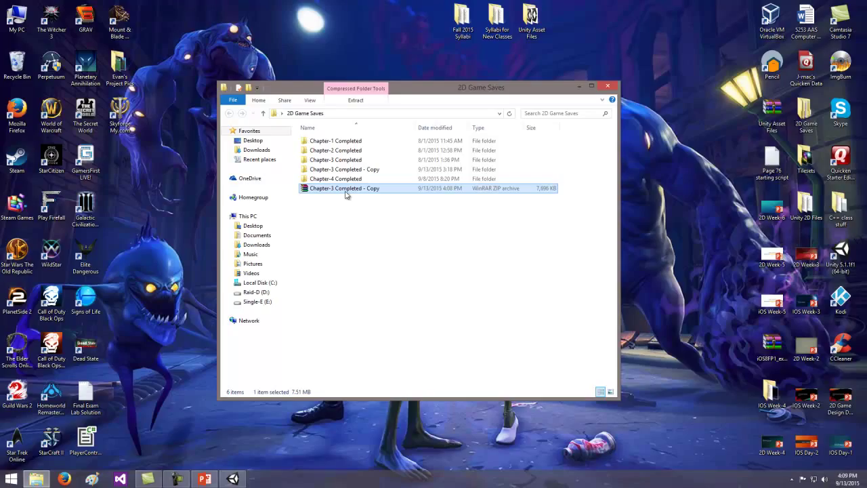
left_click(232, 479)
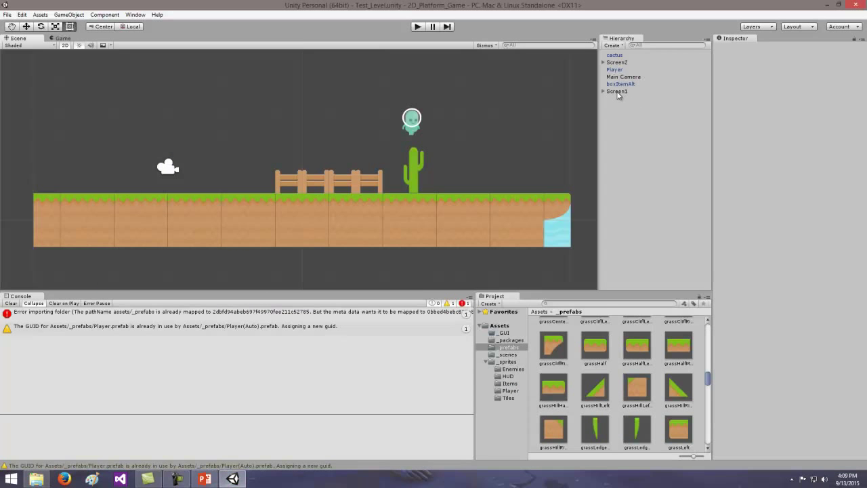
left_click(616, 55)
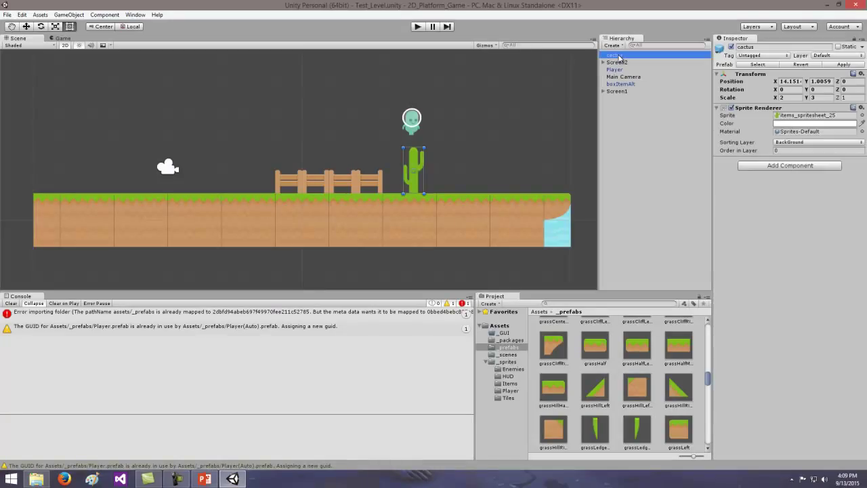
left_click_drag(619, 57, 623, 66)
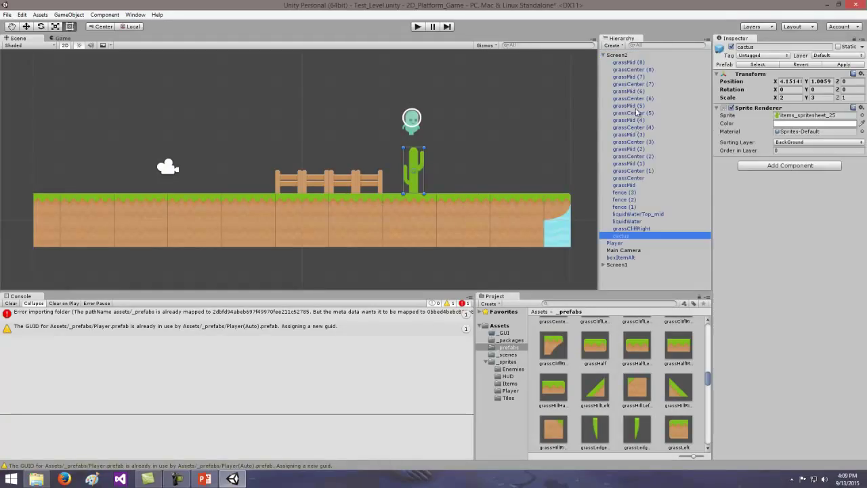
left_click(604, 55)
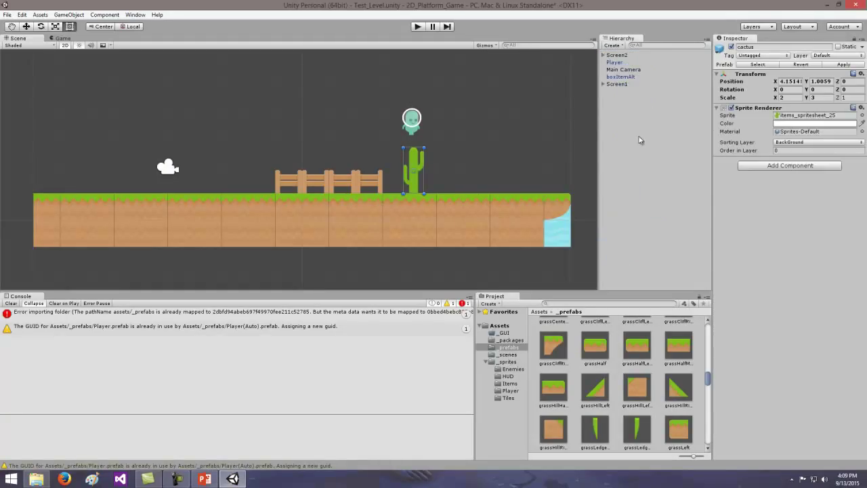
left_click(603, 84)
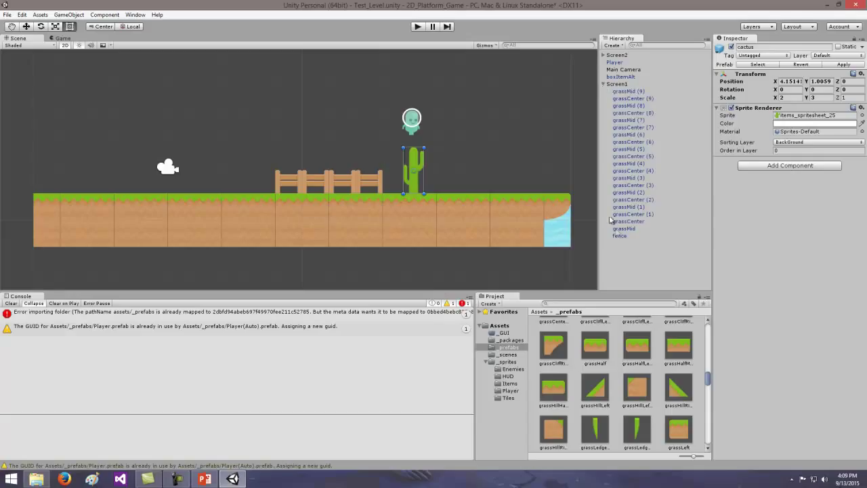
left_click(603, 84)
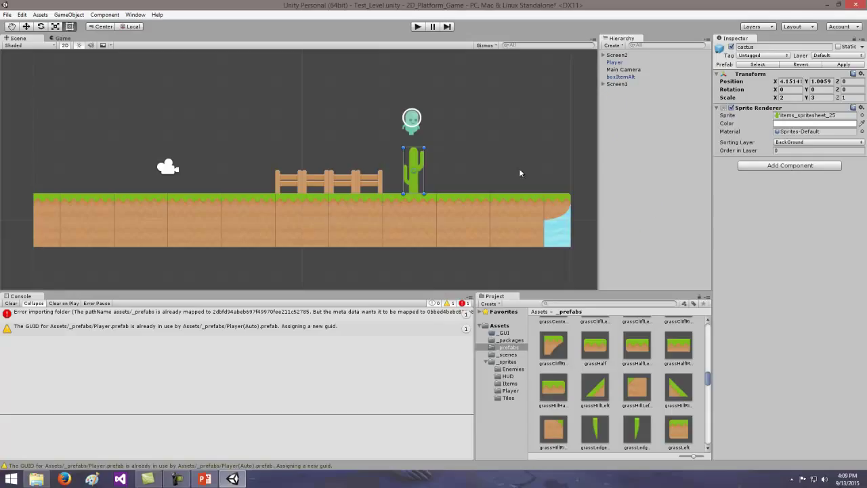
- Place two grassHalf prefabs side by side as a floating platform between the cactus and the cliff, the second at about X 17.02, Y 3.52
key("q")
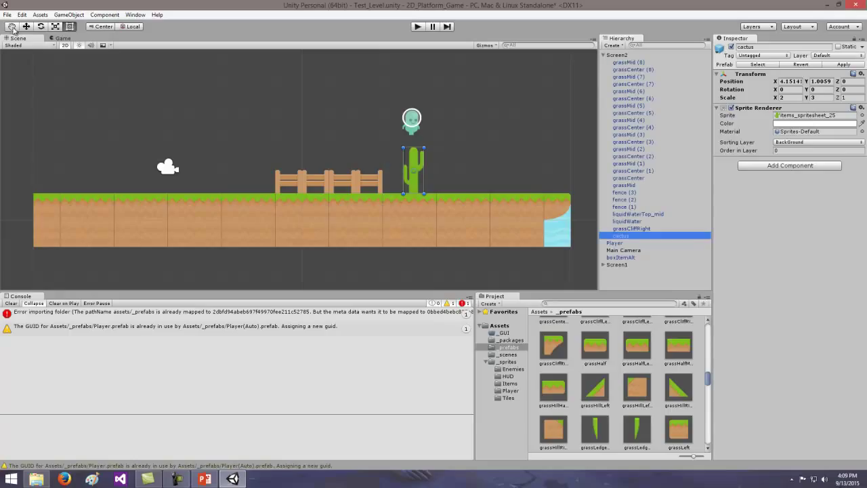
left_click_drag(407, 101, 300, 124)
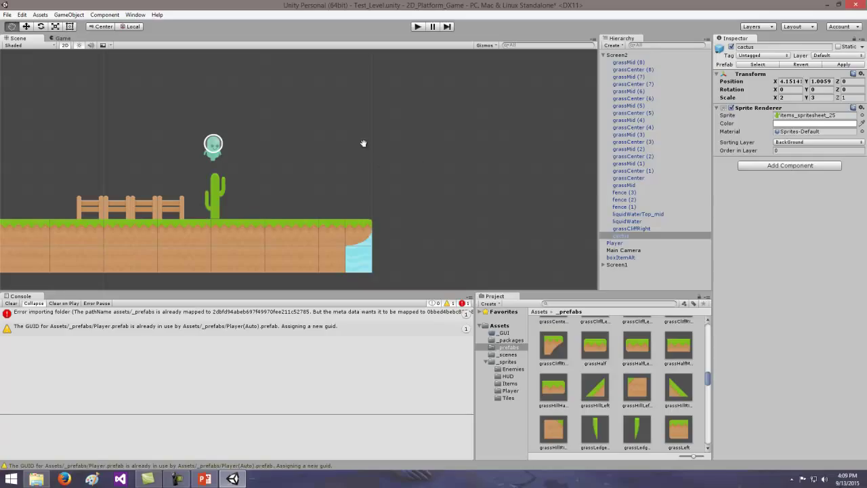
left_click_drag(595, 345, 265, 152)
left_click_drag(594, 352, 349, 159)
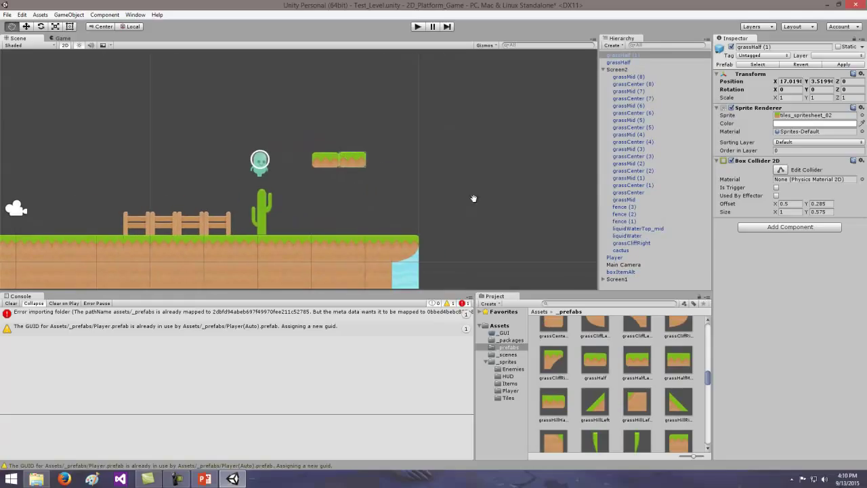
key("t")
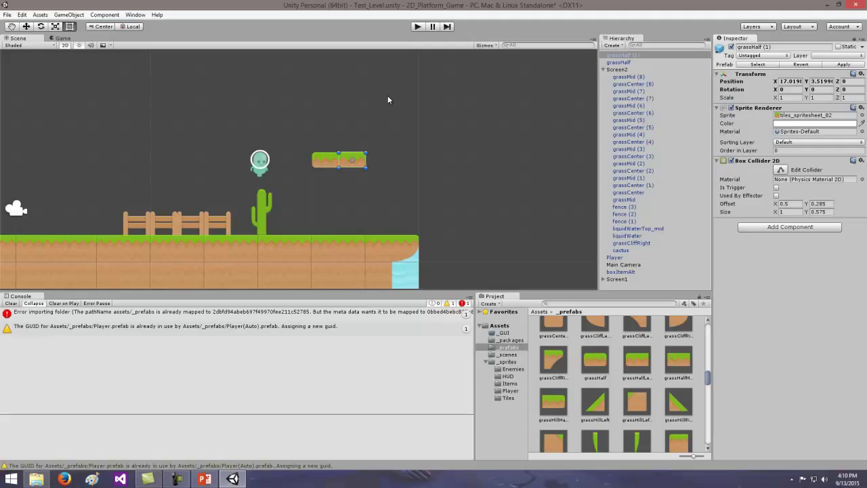
left_click(11, 26)
left_click_drag(348, 205, 401, 182)
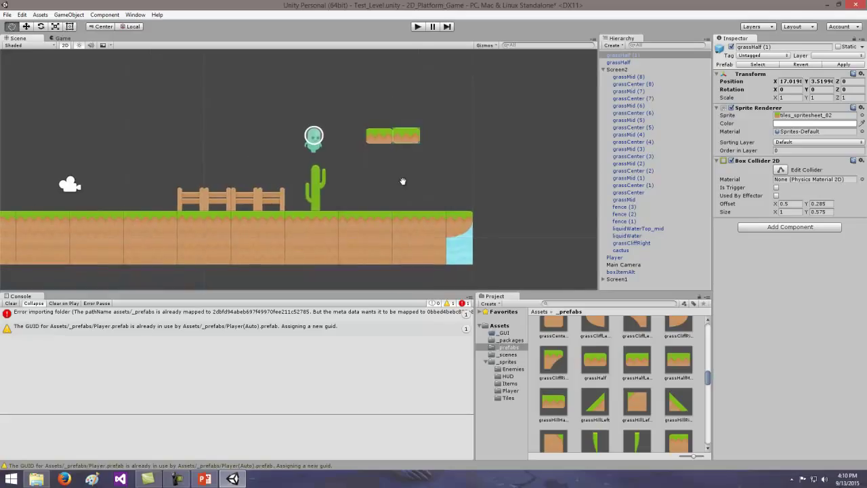